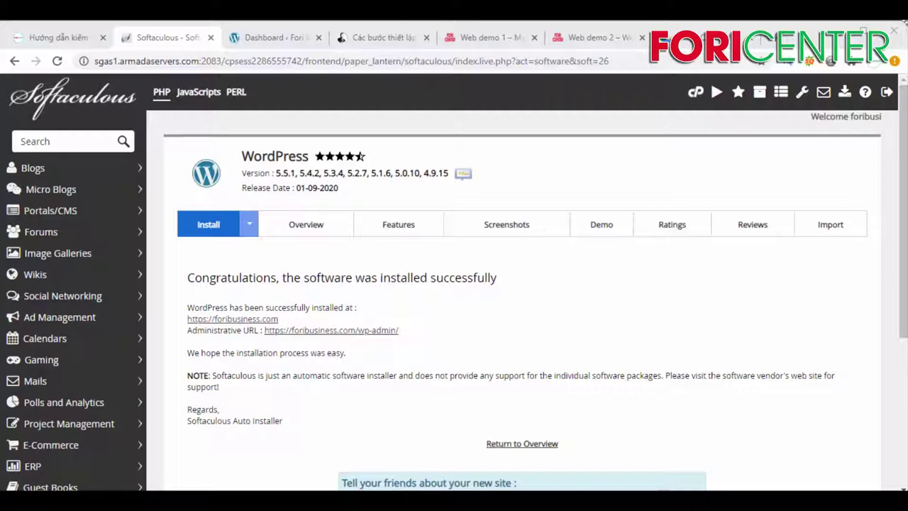
Step: Open the website online.wohealings.com in a new browser tab
{"action": "left_click", "coordinate": [760, 38]}
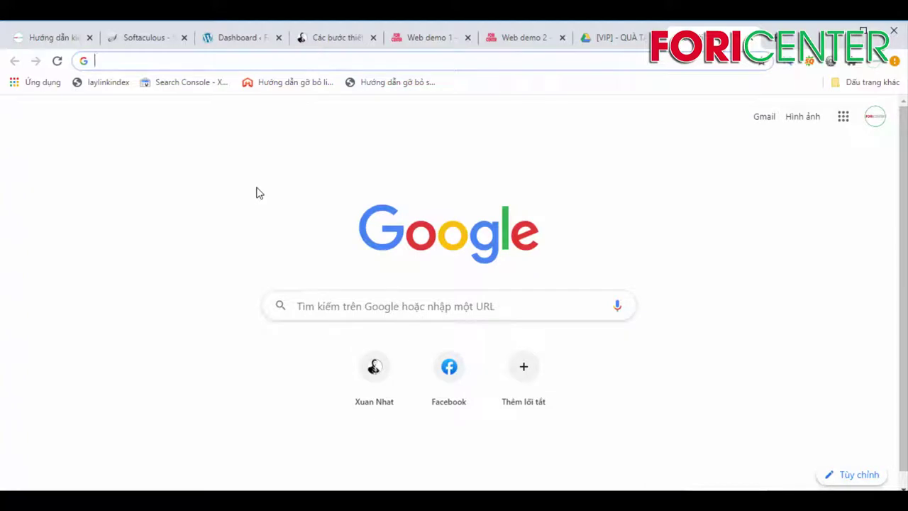
{"action": "type", "text": "o"}
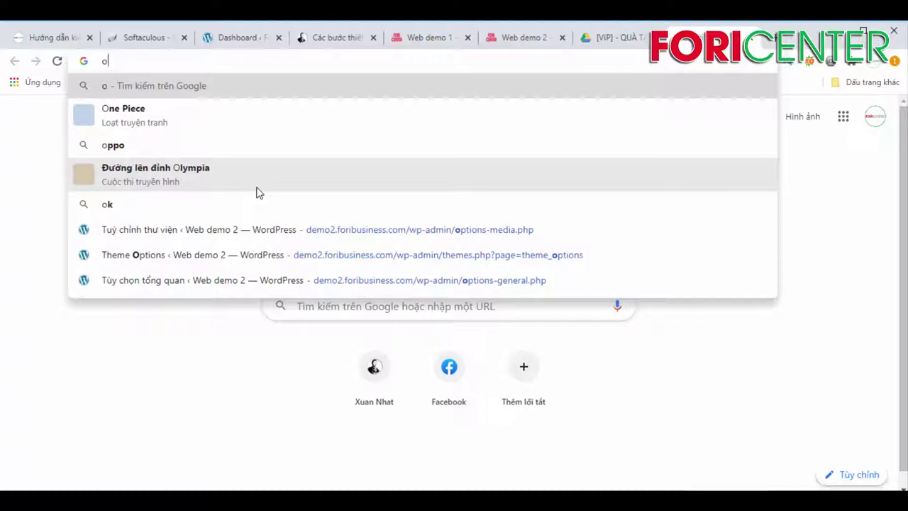
{"action": "type", "text": "nli"}
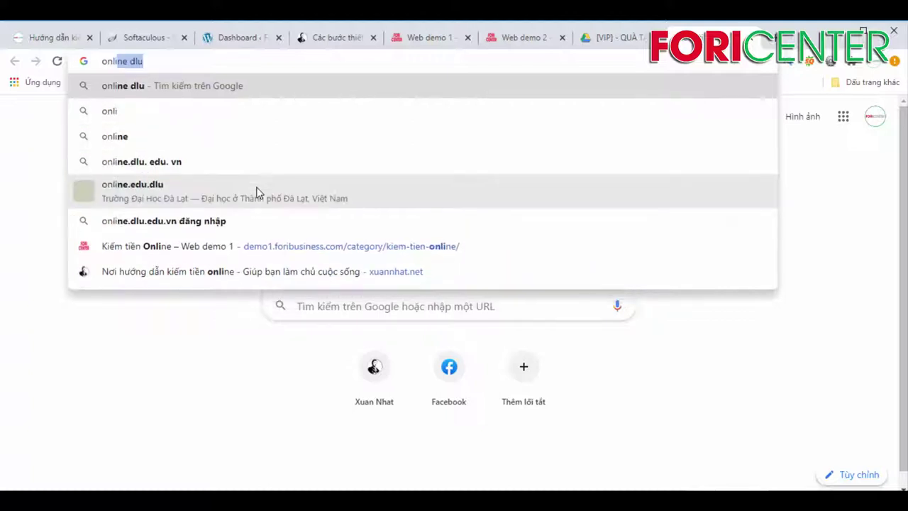
{"action": "type", "text": "ne."}
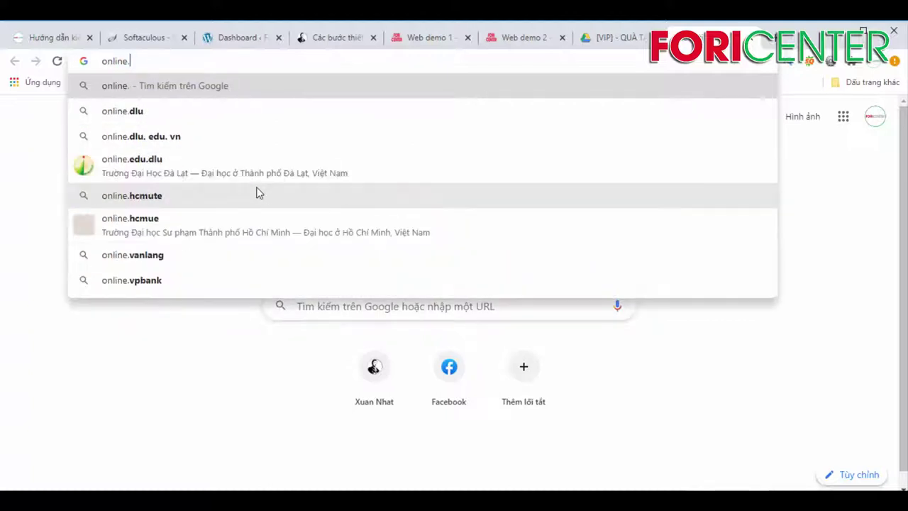
{"action": "type", "text": "wo"}
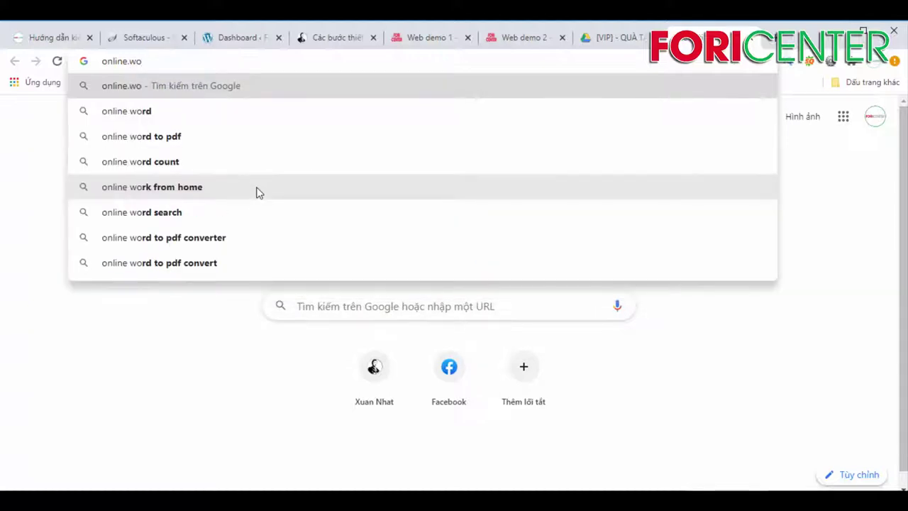
{"action": "type", "text": "heali"}
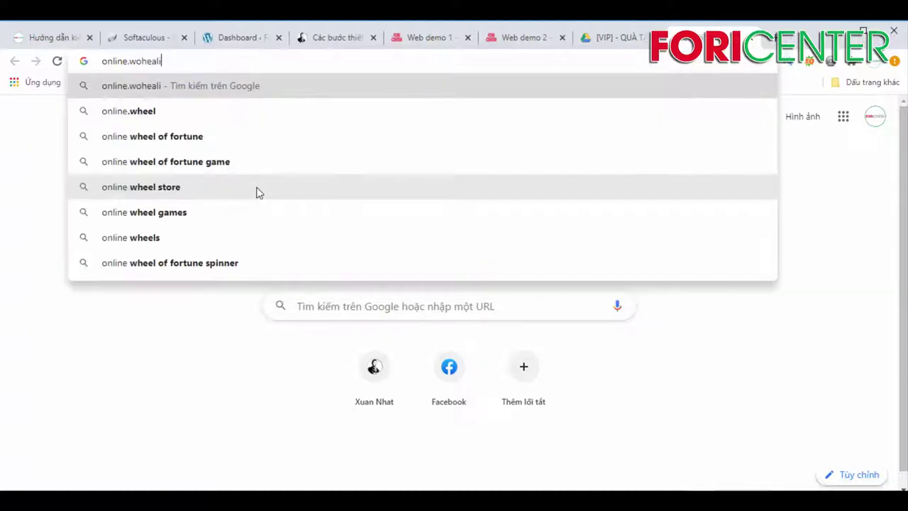
{"action": "type", "text": "ngs."}
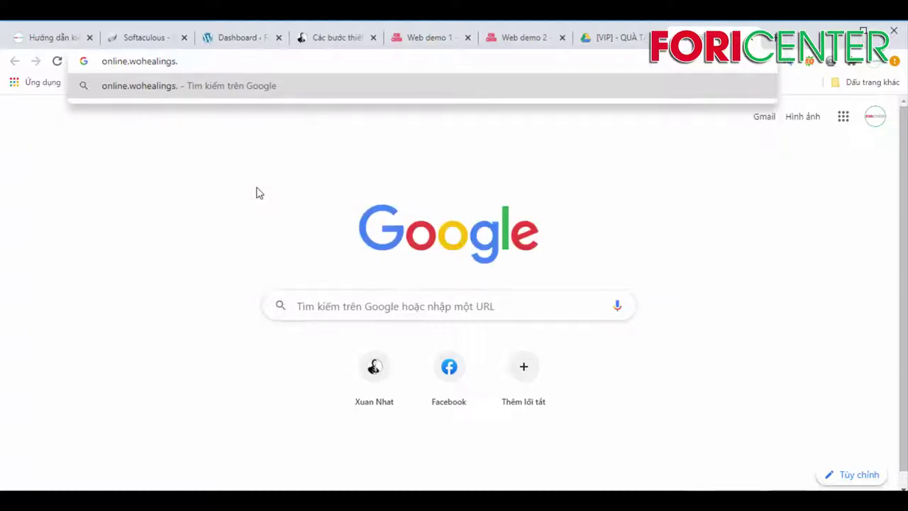
{"action": "type", "text": "com"}
{"action": "key", "text": "Return"}
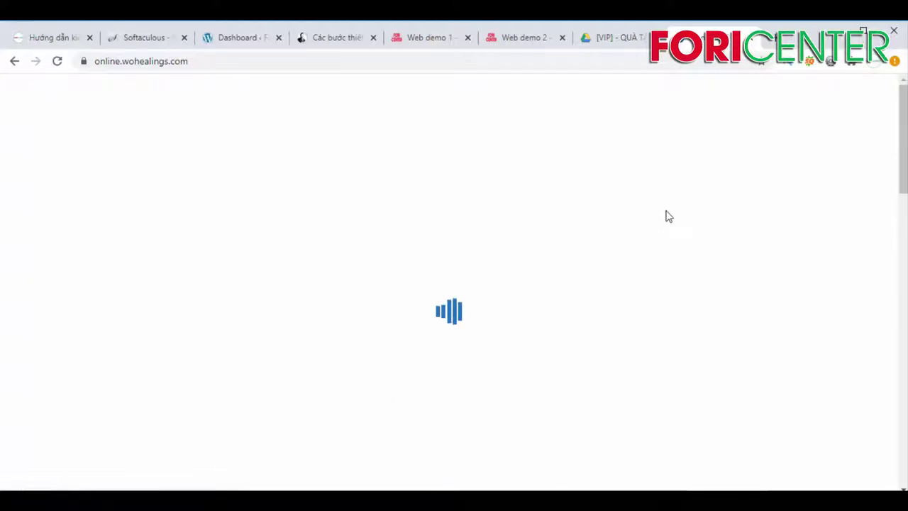
Step: Open the course "Khóa học Thiết kế website trong 24h" and look through its theory and practice lesson lists
{"action": "scroll", "coordinate": [667, 213], "scroll_direction": "down", "scroll_amount": 6}
{"action": "scroll", "coordinate": [594, 233], "scroll_direction": "down", "scroll_amount": 3}
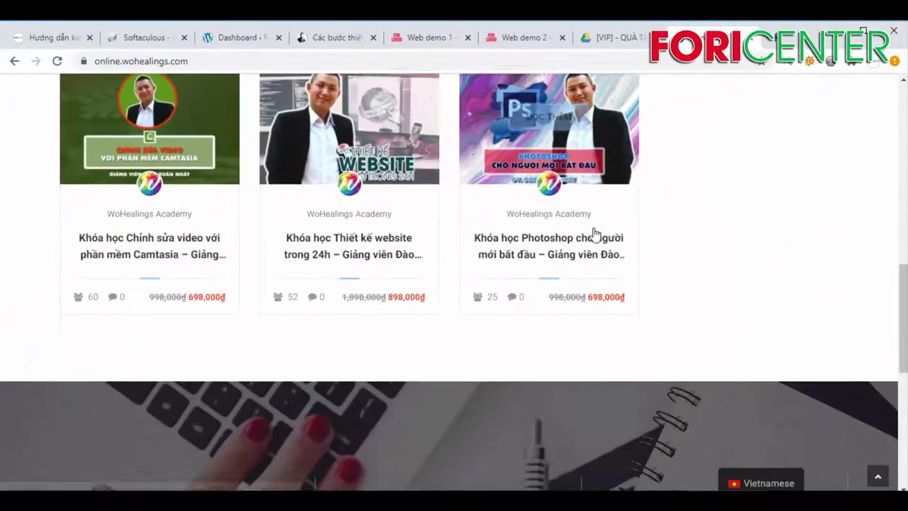
{"action": "left_click", "coordinate": [333, 232]}
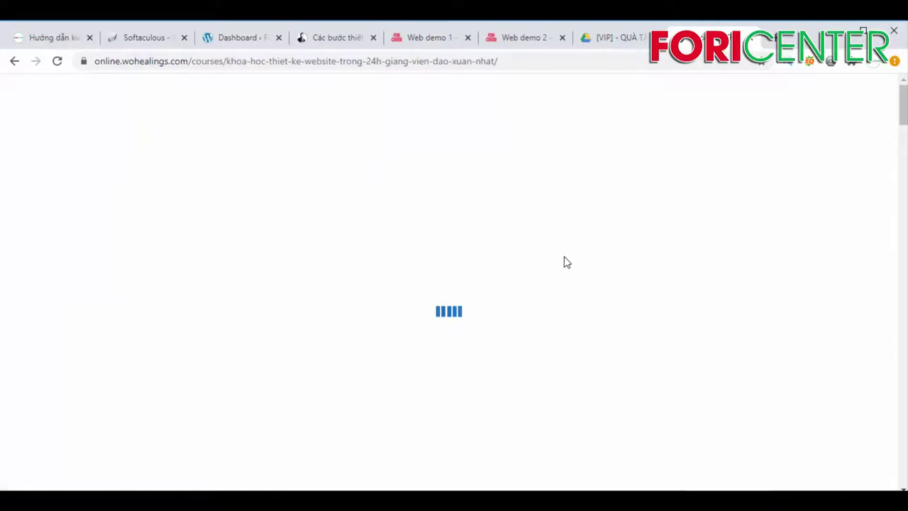
{"action": "scroll", "coordinate": [509, 253], "scroll_direction": "down", "scroll_amount": 10}
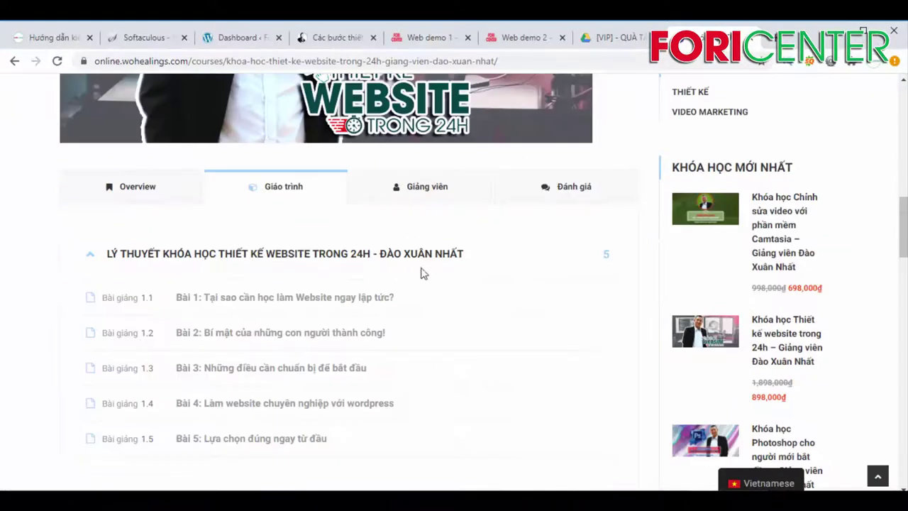
{"action": "scroll", "coordinate": [478, 258], "scroll_direction": "down", "scroll_amount": 5}
{"action": "scroll", "coordinate": [237, 255], "scroll_direction": "down", "scroll_amount": 1}
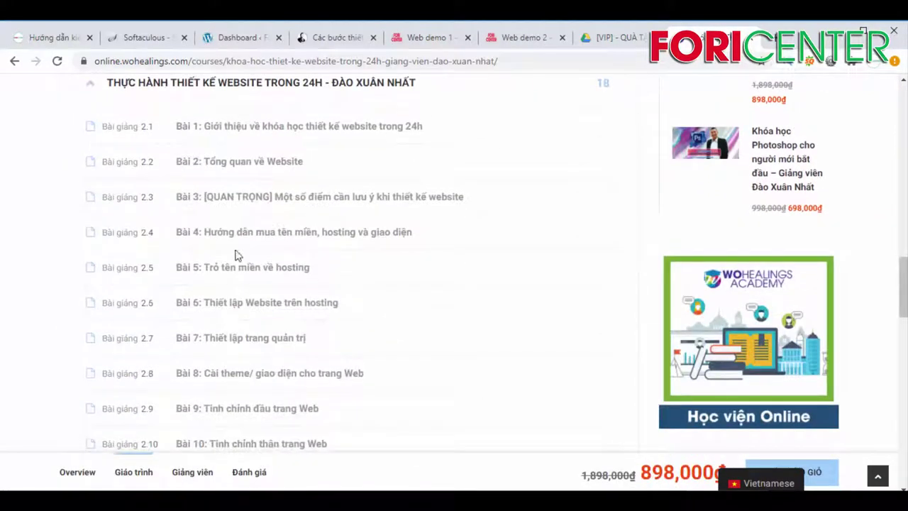
{"action": "scroll", "coordinate": [358, 242], "scroll_direction": "down", "scroll_amount": 2}
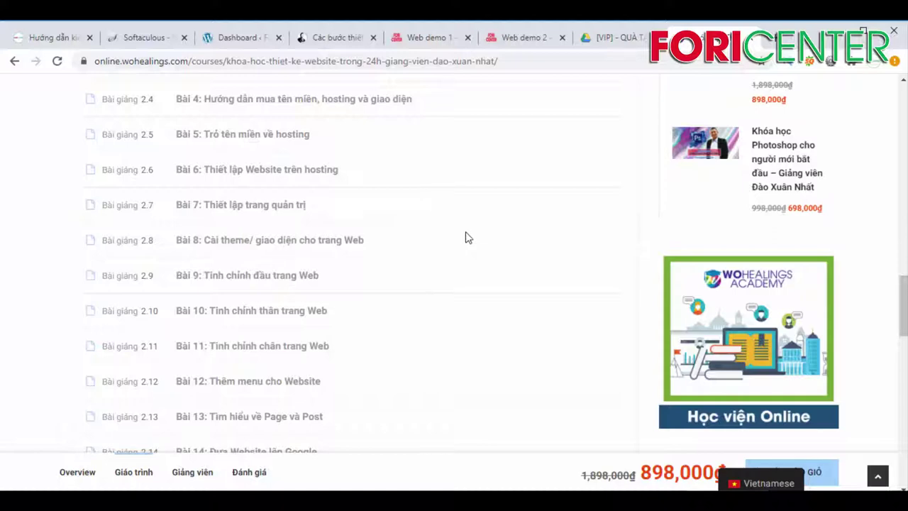
{"action": "scroll", "coordinate": [373, 152], "scroll_direction": "up", "scroll_amount": 1}
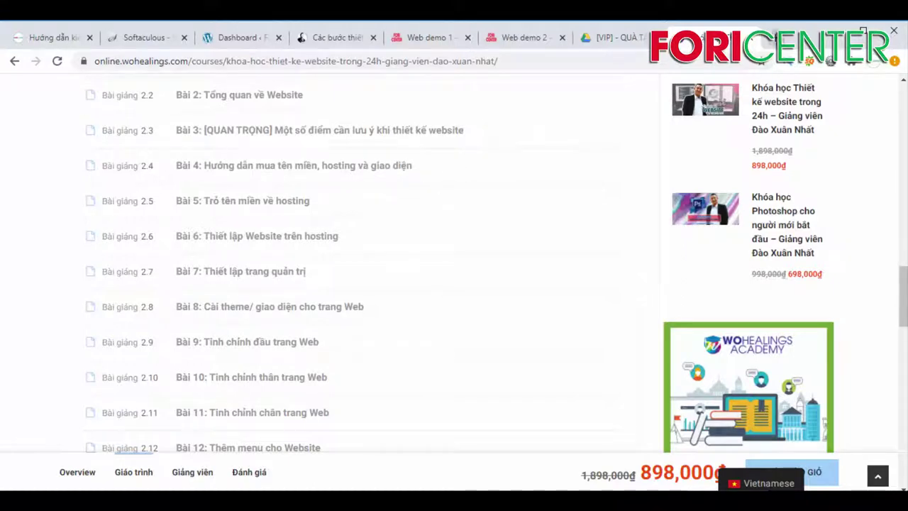
Step: Search Google for "mythemshop" in a new browser tab and open the MyThemeShop website from the results
{"action": "left_click", "coordinate": [772, 39]}
{"action": "type", "text": "my"}
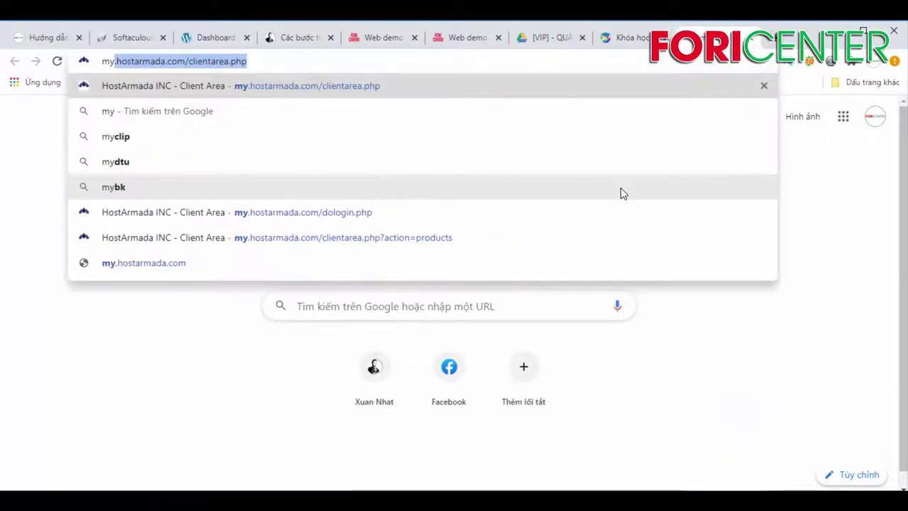
{"action": "type", "text": "the"}
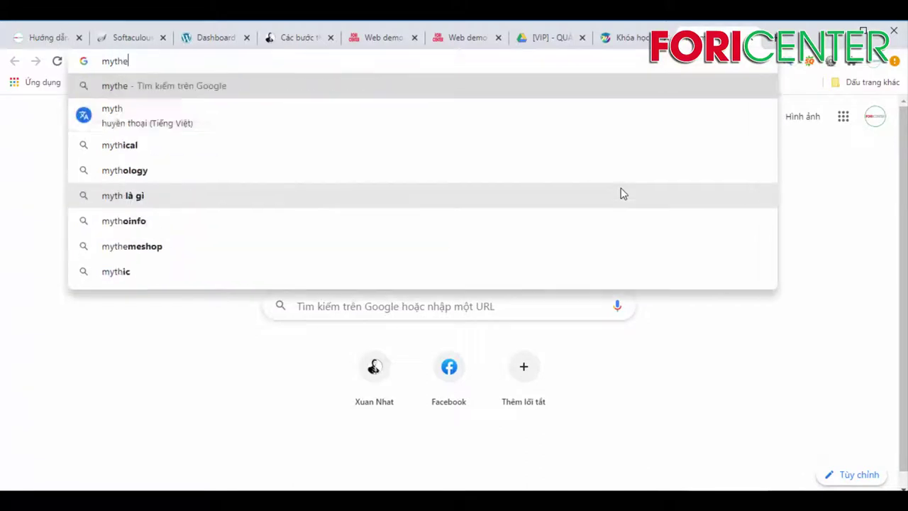
{"action": "type", "text": "mshop"}
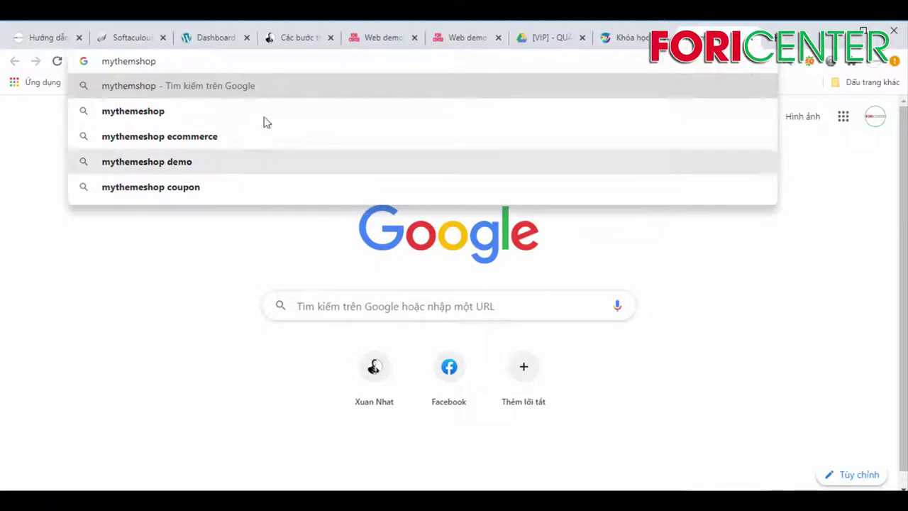
{"action": "key", "text": "Return"}
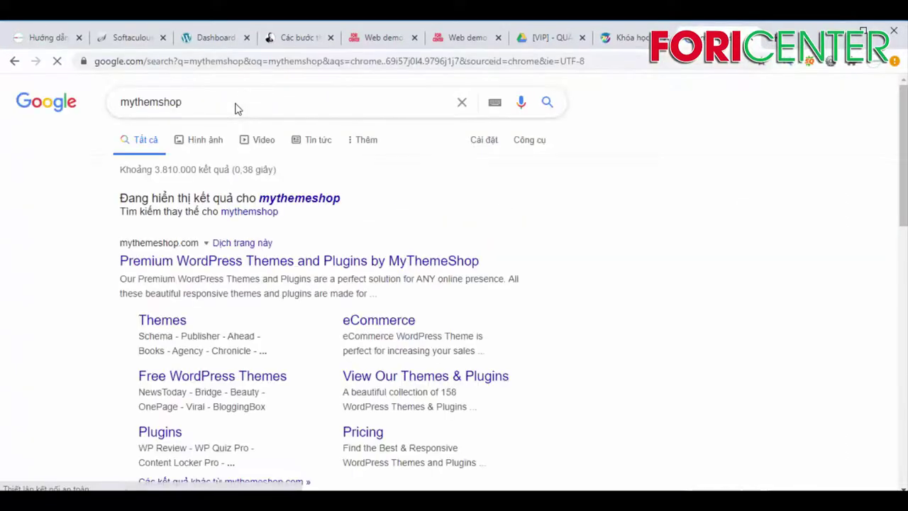
{"action": "left_click", "coordinate": [258, 263]}
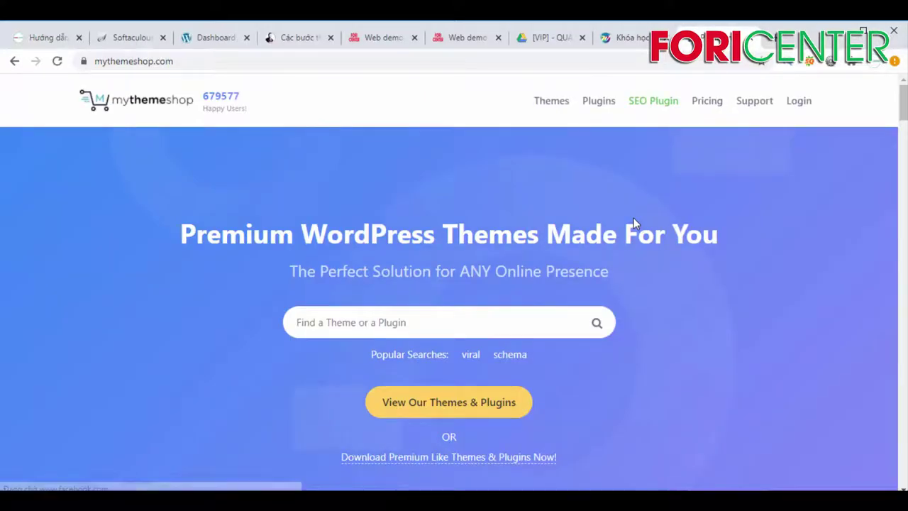
Step: Open MyThemeShop's theme catalogue and look through the WordPress themes and their prices
{"action": "left_click", "coordinate": [500, 164]}
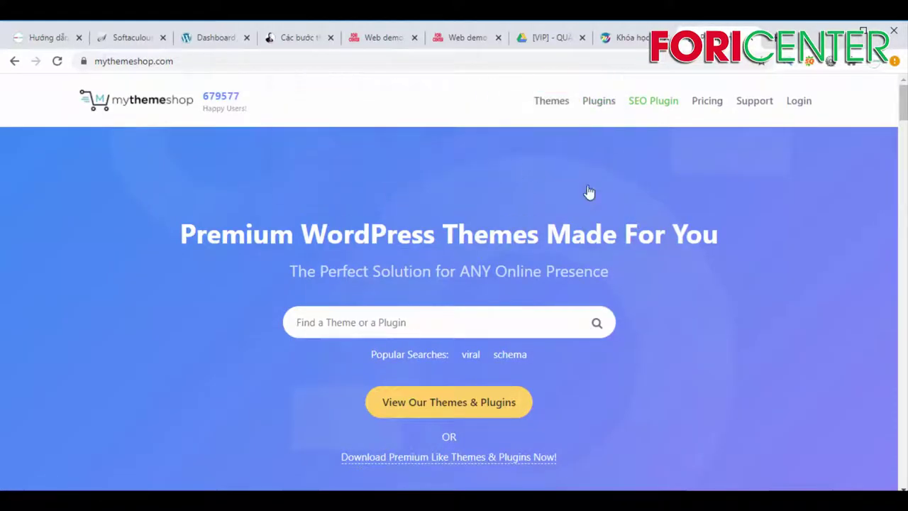
{"action": "left_click", "coordinate": [551, 101]}
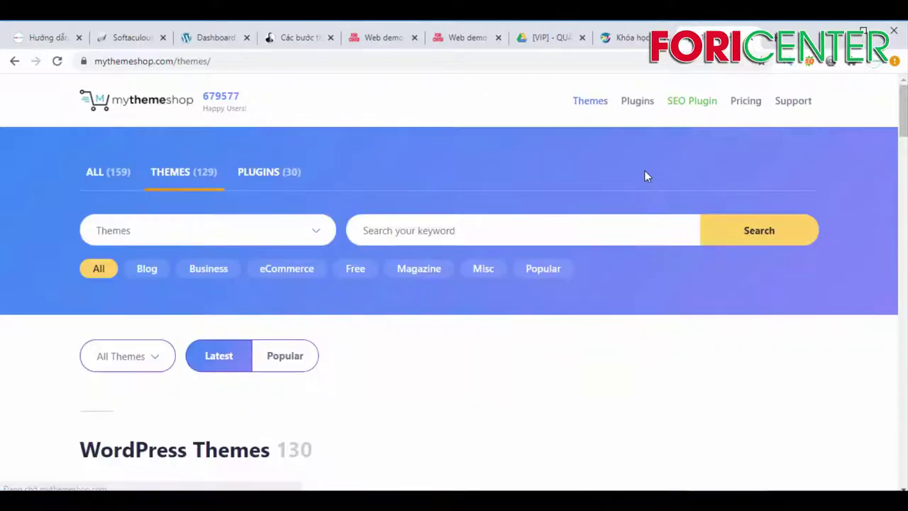
{"action": "scroll", "coordinate": [557, 253], "scroll_direction": "down", "scroll_amount": 9}
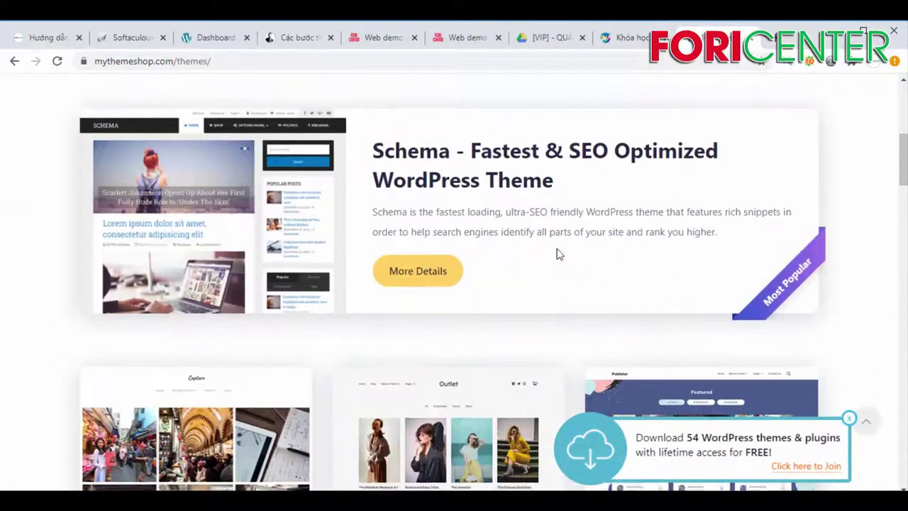
{"action": "scroll", "coordinate": [557, 253], "scroll_direction": "down", "scroll_amount": 1}
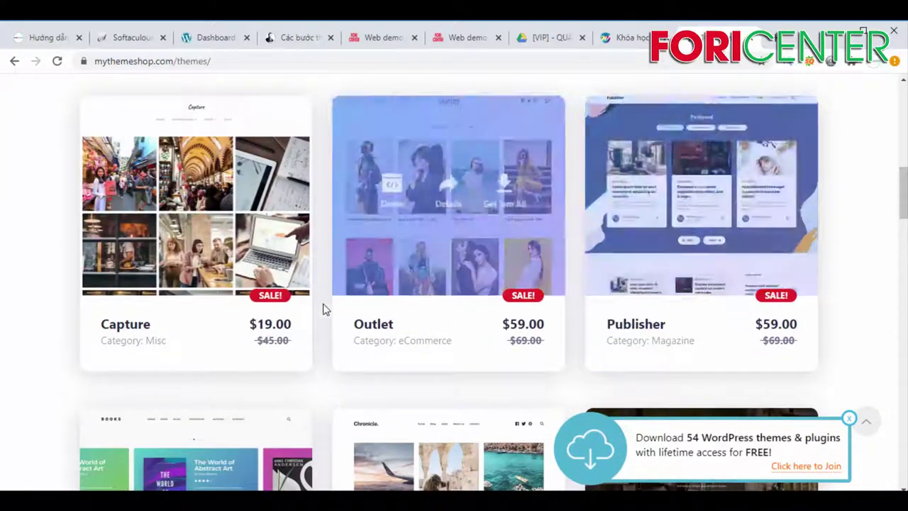
{"action": "scroll", "coordinate": [324, 307], "scroll_direction": "down", "scroll_amount": 5}
{"action": "scroll", "coordinate": [600, 247], "scroll_direction": "down", "scroll_amount": 1}
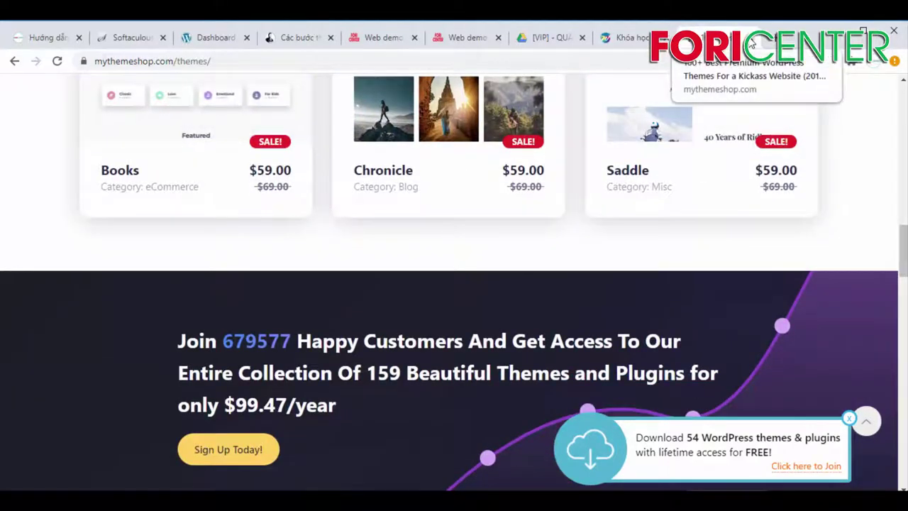
Step: Close the MyThemeShop page and review the lesson list and heading of the 24-hour website design course
{"action": "left_click", "coordinate": [752, 44]}
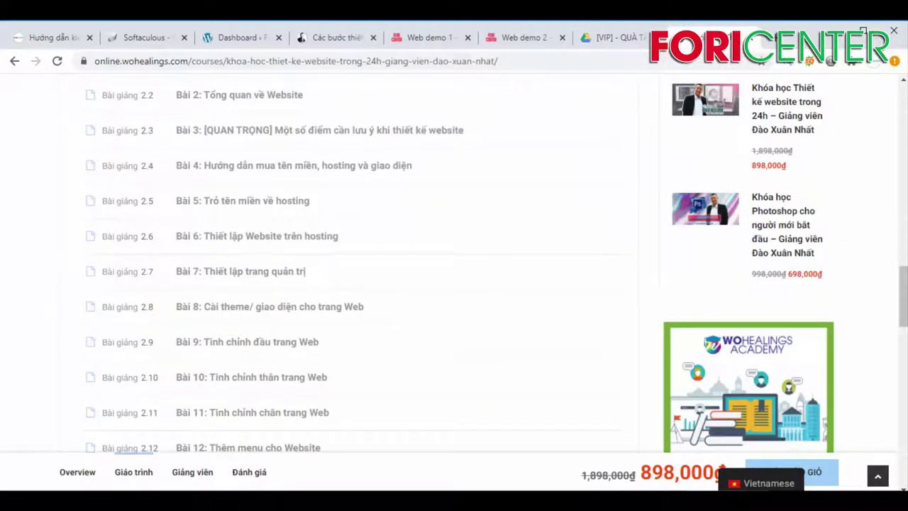
{"action": "mouse_move", "coordinate": [902, 311]}
{"action": "left_mouse_down"}
{"action": "mouse_move", "coordinate": [902, 292]}
{"action": "mouse_move", "coordinate": [902, 324]}
{"action": "left_mouse_up"}
{"action": "scroll", "coordinate": [272, 172], "scroll_direction": "down", "scroll_amount": 6}
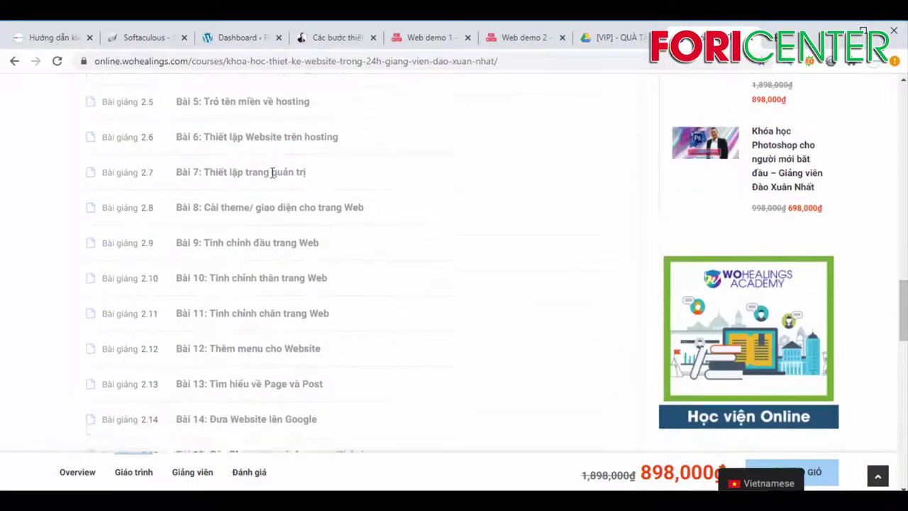
{"action": "scroll", "coordinate": [314, 213], "scroll_direction": "up", "scroll_amount": 5}
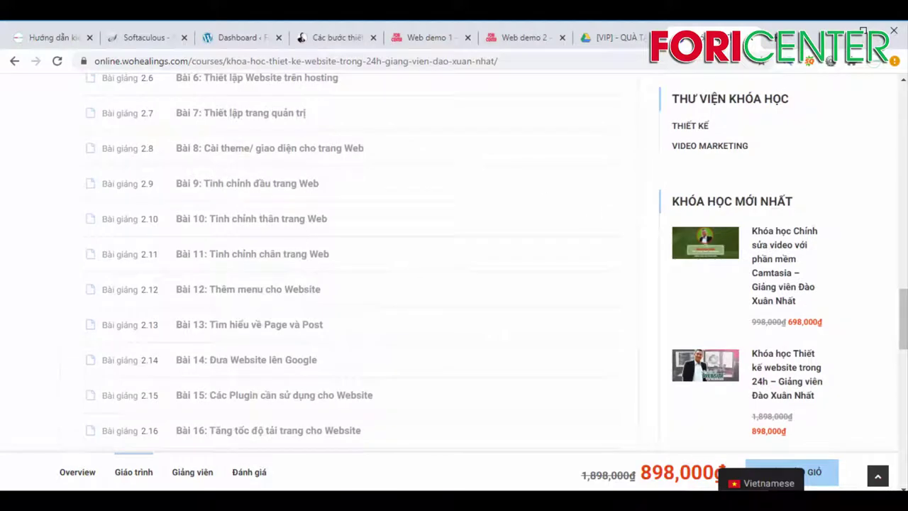
{"action": "scroll", "coordinate": [603, 234], "scroll_direction": "up", "scroll_amount": 10}
{"action": "scroll", "coordinate": [224, 290], "scroll_direction": "down", "scroll_amount": 3}
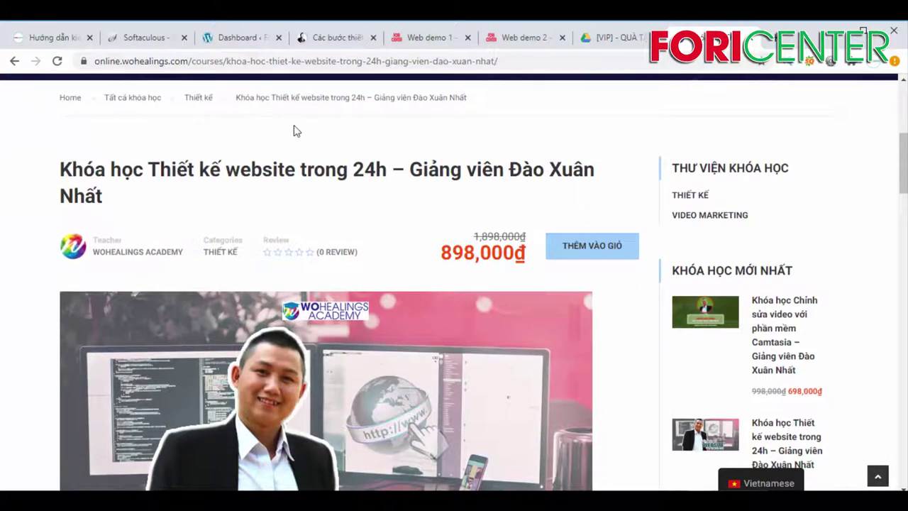
{"action": "left_click", "coordinate": [305, 37]}
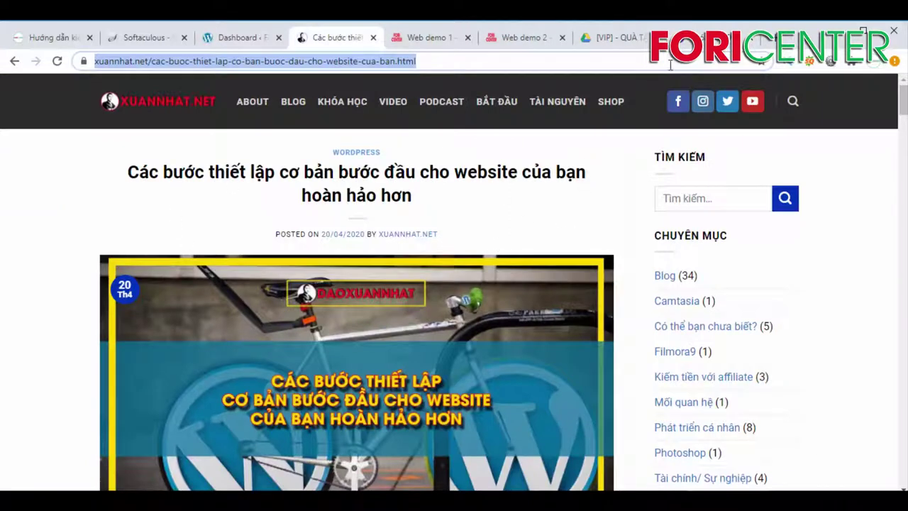
{"action": "left_click", "coordinate": [730, 39]}
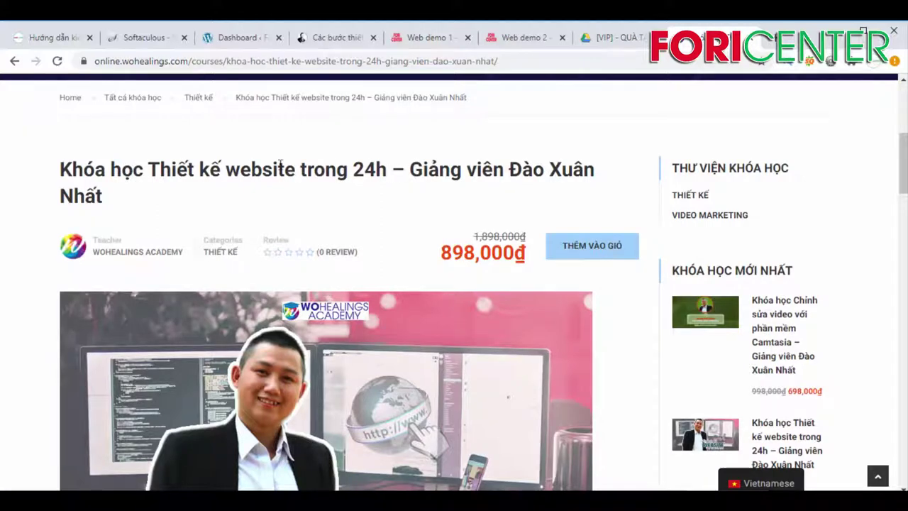
{"action": "key", "text": "alt+Tab"}
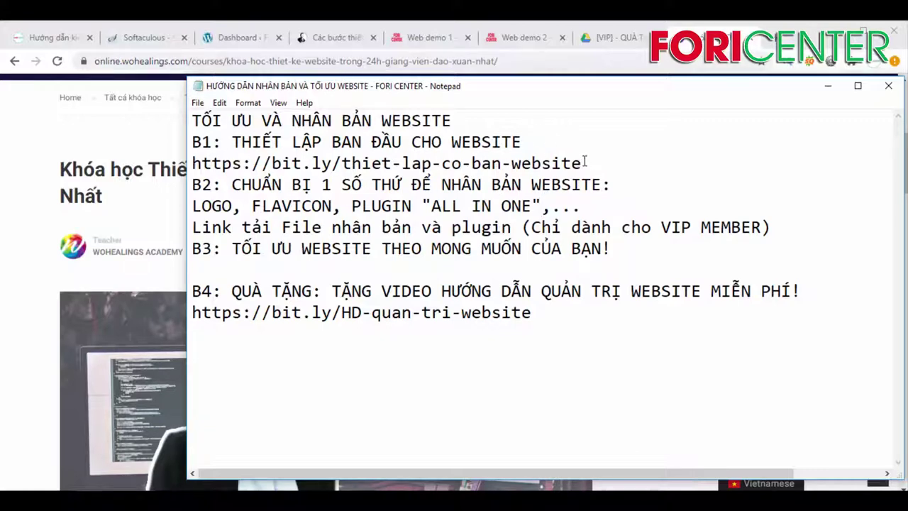
{"action": "left_click_drag", "start_coordinate": [583, 162], "coordinate": [190, 157]}
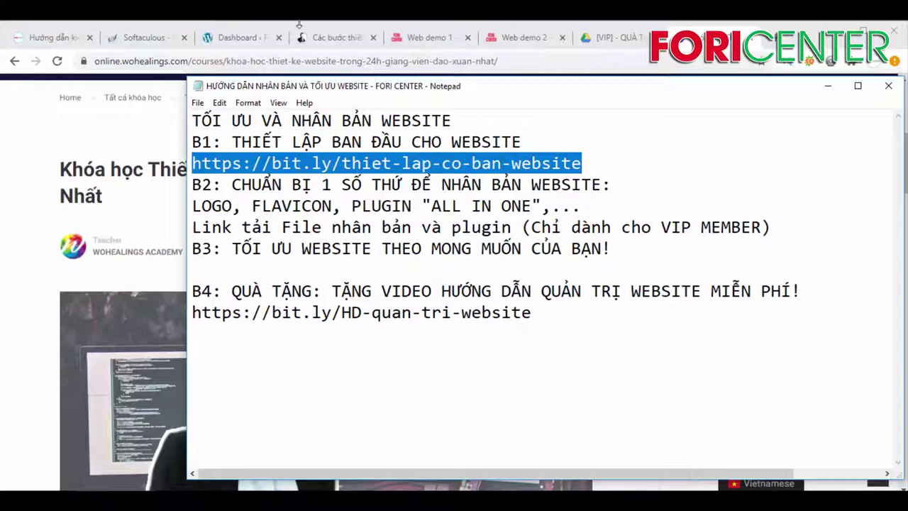
{"action": "left_click", "coordinate": [340, 37]}
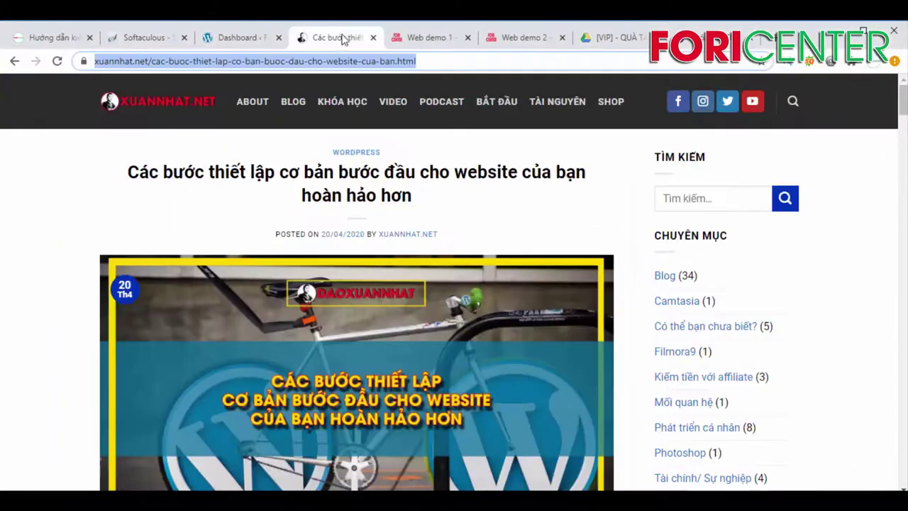
{"action": "scroll", "coordinate": [537, 229], "scroll_direction": "down", "scroll_amount": 7}
{"action": "scroll", "coordinate": [539, 230], "scroll_direction": "up", "scroll_amount": 3}
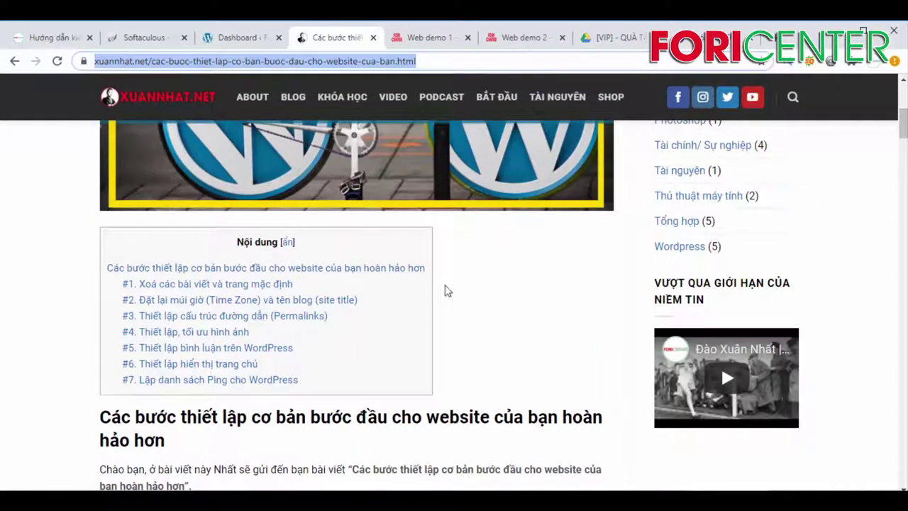
{"action": "scroll", "coordinate": [457, 282], "scroll_direction": "down", "scroll_amount": 1}
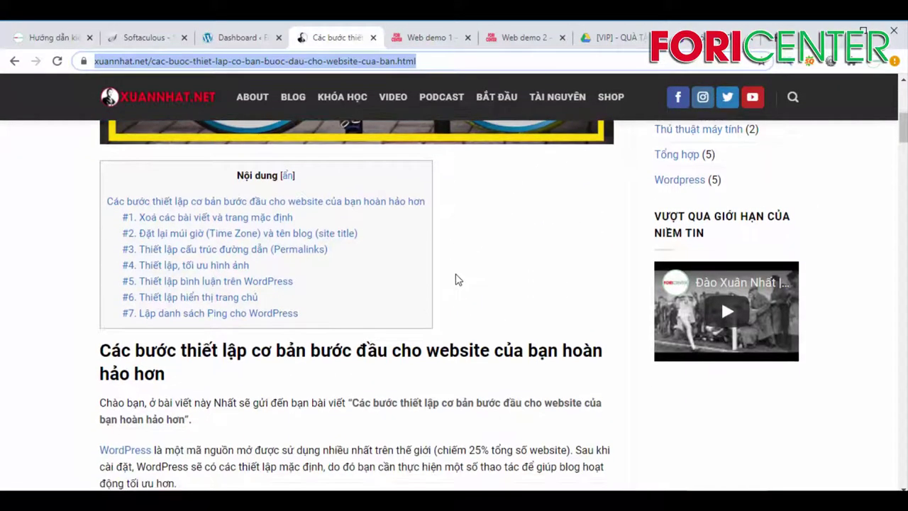
Step: Return to the WordPress dashboard and open the Fori Business site's front end in a new browser tab to view its default look
{"action": "left_click", "coordinate": [241, 40]}
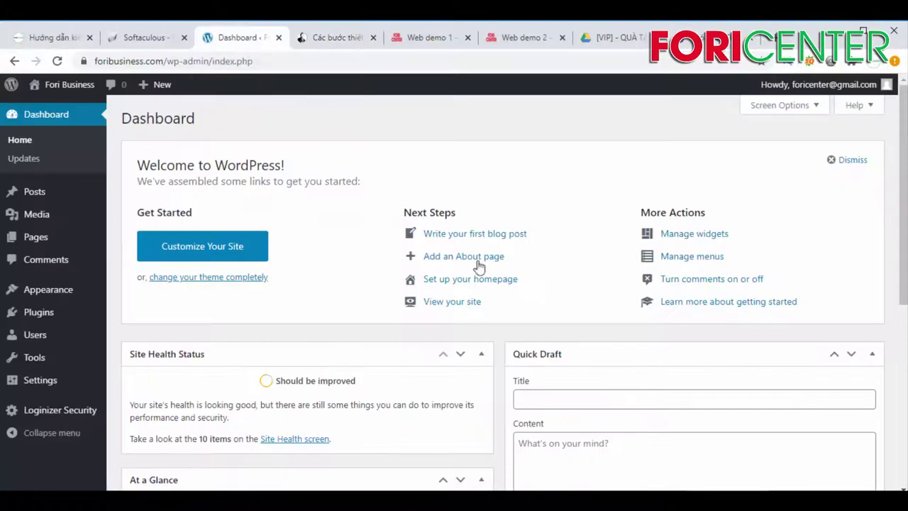
{"action": "left_click", "coordinate": [58, 62]}
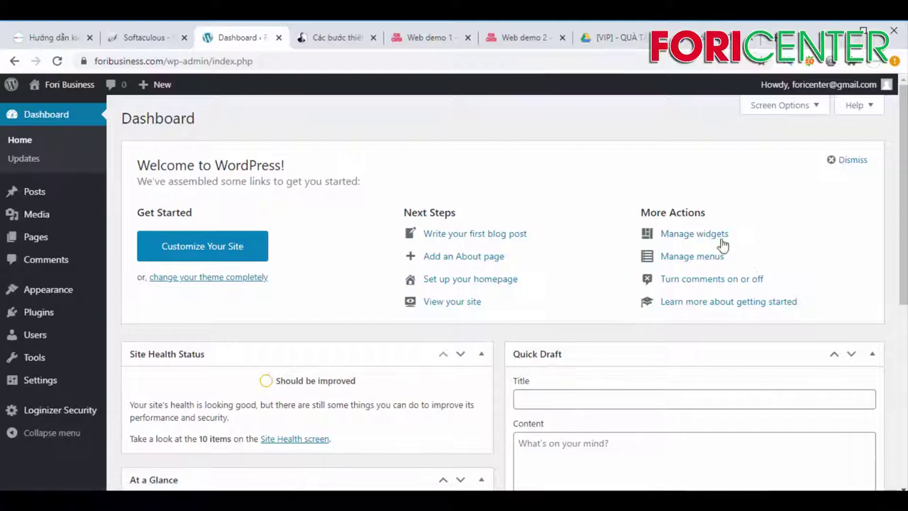
{"action": "mouse_move", "coordinate": [903, 186]}
{"action": "left_mouse_down"}
{"action": "mouse_move", "coordinate": [903, 367]}
{"action": "mouse_move", "coordinate": [903, 188]}
{"action": "left_mouse_up"}
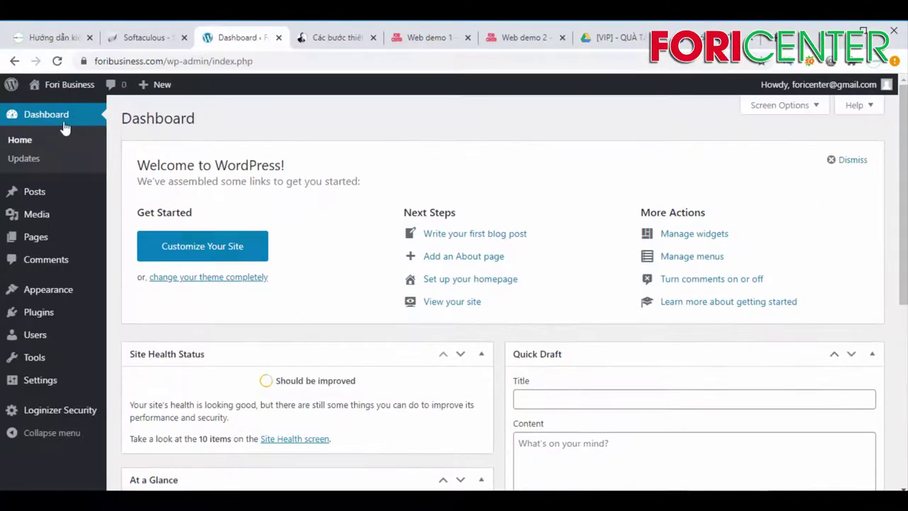
{"action": "right_click", "coordinate": [62, 85]}
{"action": "left_click", "coordinate": [120, 87]}
{"action": "left_click", "coordinate": [288, 40]}
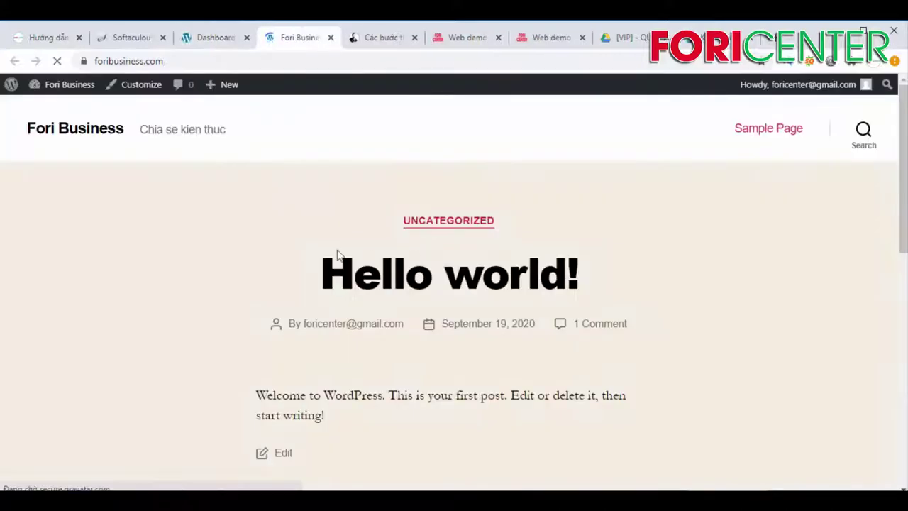
{"action": "mouse_move", "coordinate": [903, 170]}
{"action": "left_mouse_down"}
{"action": "mouse_move", "coordinate": [903, 369]}
{"action": "mouse_move", "coordinate": [903, 163]}
{"action": "left_mouse_up"}
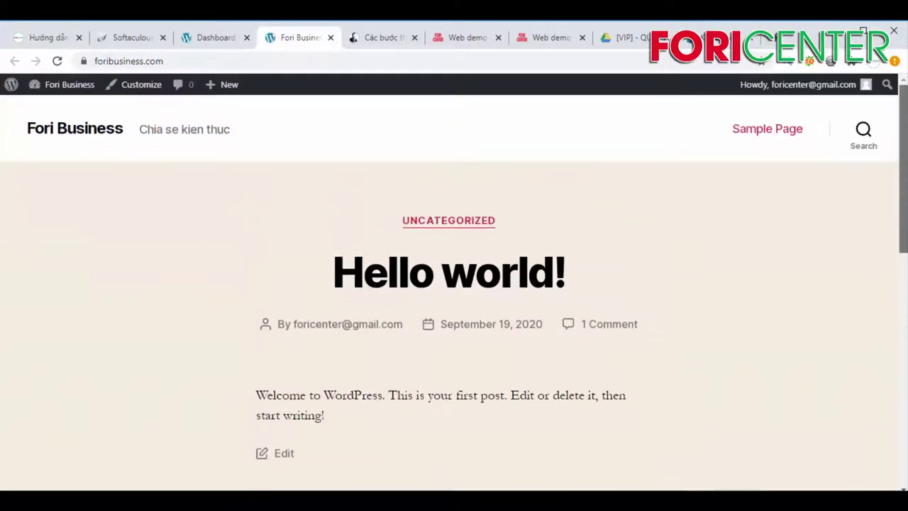
Step: Look through the Web Demo 1 blog homepage at demo1.foribusiness.com, including its post list and sidebar
{"action": "left_click", "coordinate": [462, 39]}
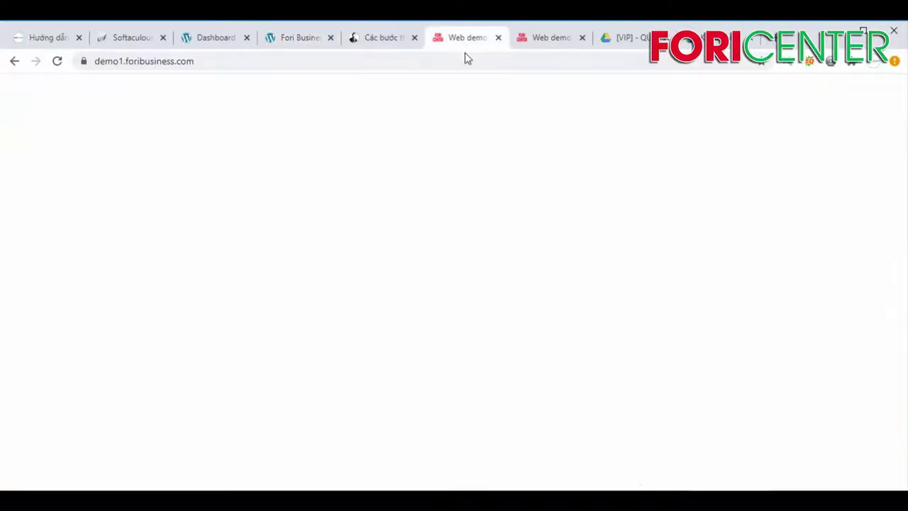
{"action": "scroll", "coordinate": [454, 284], "scroll_direction": "down", "scroll_amount": 4}
{"action": "scroll", "coordinate": [887, 212], "scroll_direction": "down", "scroll_amount": 15}
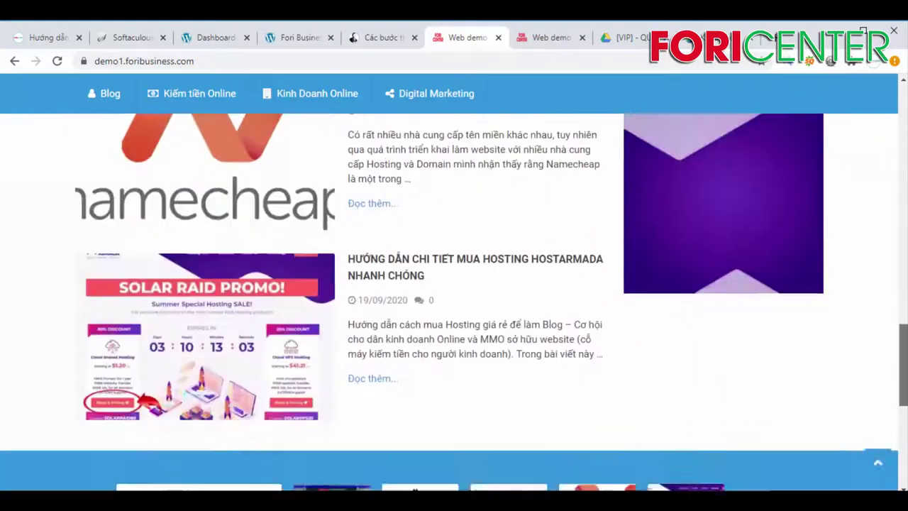
{"action": "scroll", "coordinate": [892, 223], "scroll_direction": "up", "scroll_amount": 15}
{"action": "scroll", "coordinate": [885, 118], "scroll_direction": "up", "scroll_amount": 3}
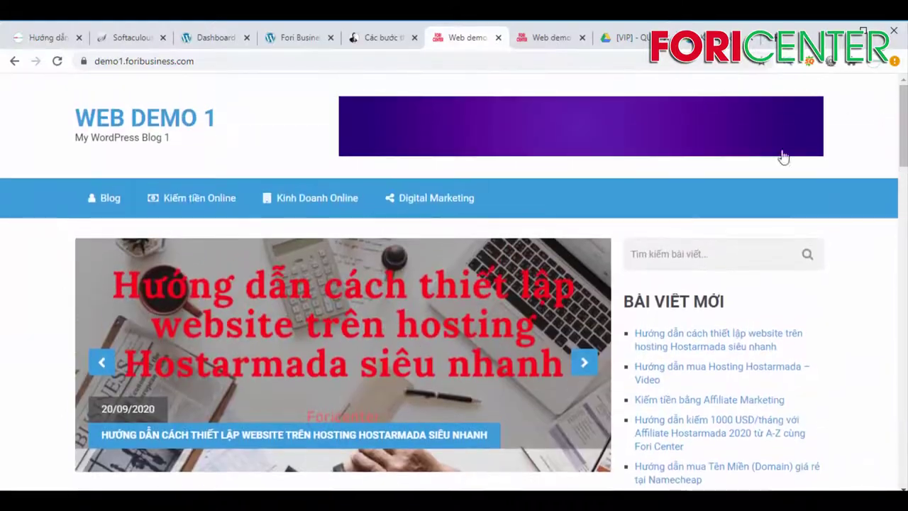
Step: Look through the bracelet products on the Web Demo 2 store at demo2.foribusiness.com
{"action": "left_click", "coordinate": [549, 39]}
{"action": "scroll", "coordinate": [366, 256], "scroll_direction": "down", "scroll_amount": 2}
{"action": "scroll", "coordinate": [365, 256], "scroll_direction": "down", "scroll_amount": 2}
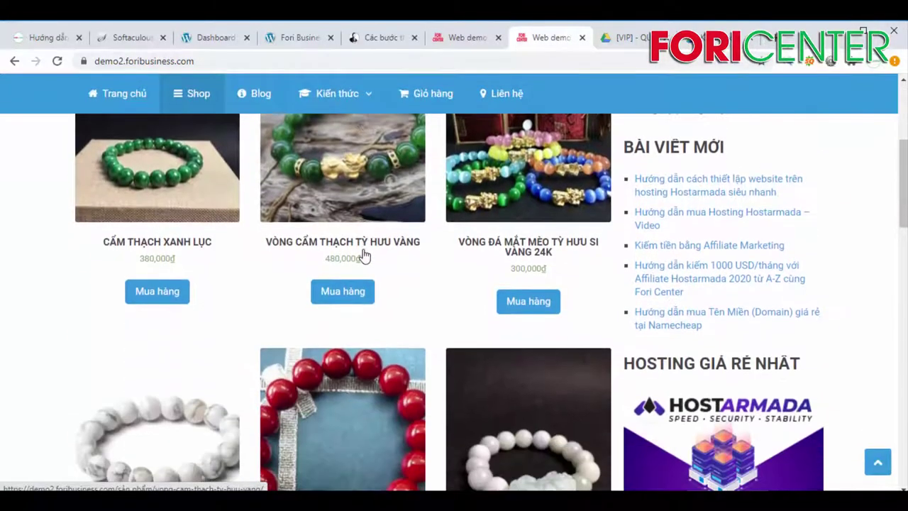
{"action": "scroll", "coordinate": [367, 260], "scroll_direction": "down", "scroll_amount": 4}
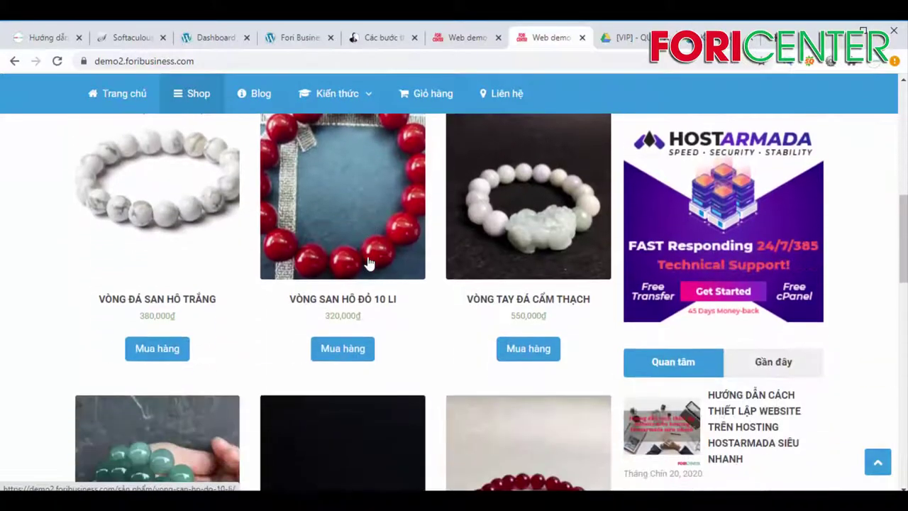
{"action": "scroll", "coordinate": [368, 263], "scroll_direction": "down", "scroll_amount": 3}
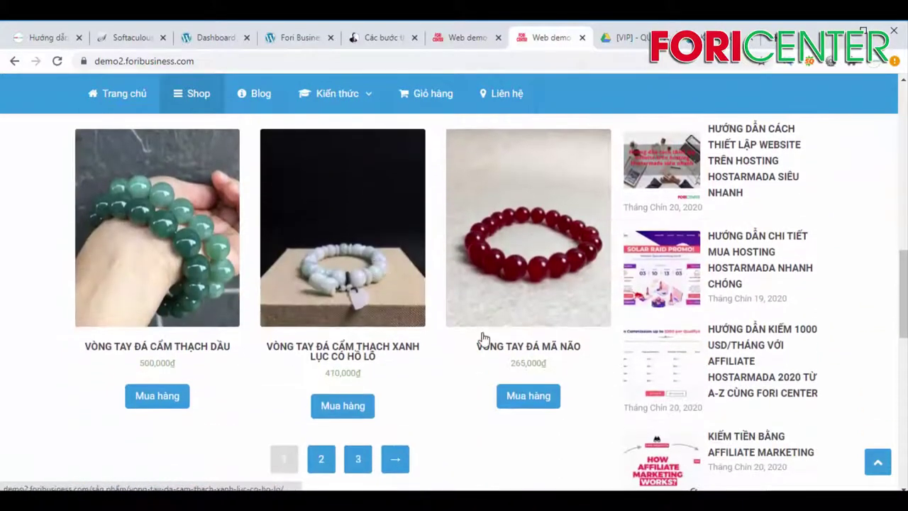
Step: Add the Vòng tay Đá Mã Não bracelet to the cart and proceed to checkout to review the order form
{"action": "left_click", "coordinate": [528, 398]}
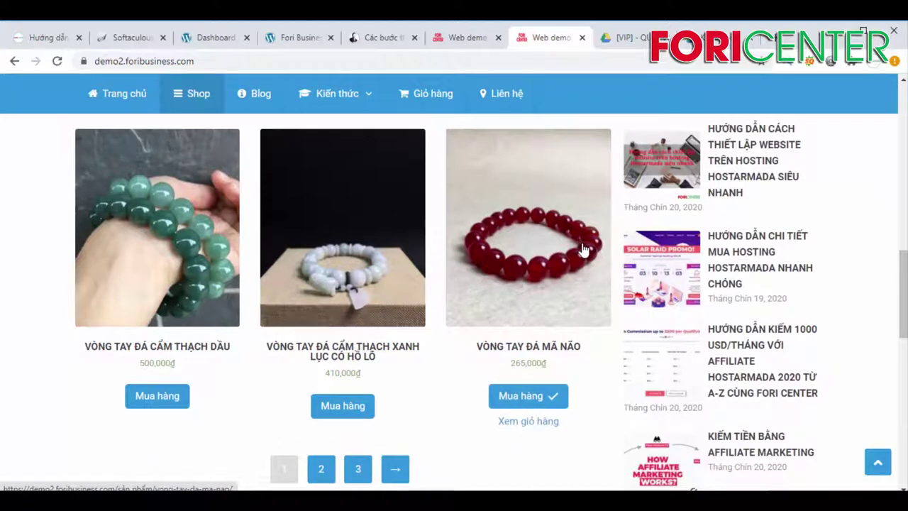
{"action": "left_click", "coordinate": [532, 426]}
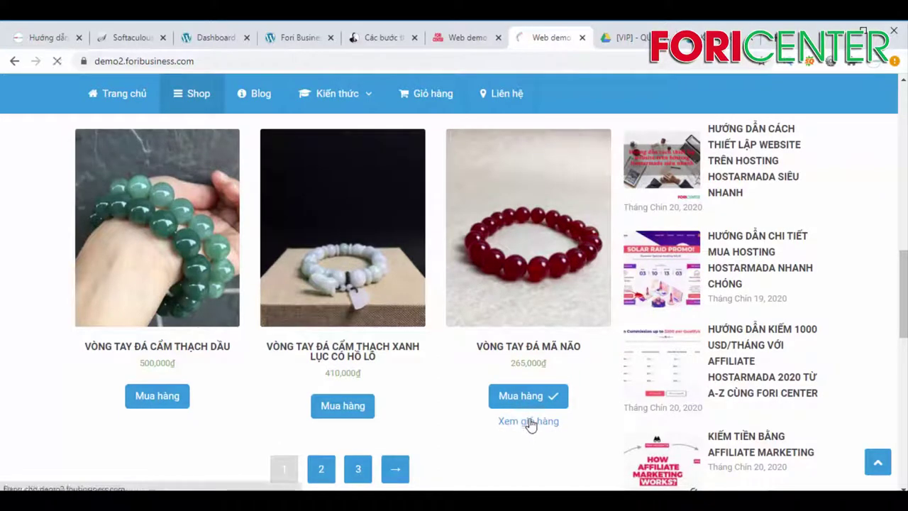
{"action": "scroll", "coordinate": [518, 390], "scroll_direction": "down", "scroll_amount": 3}
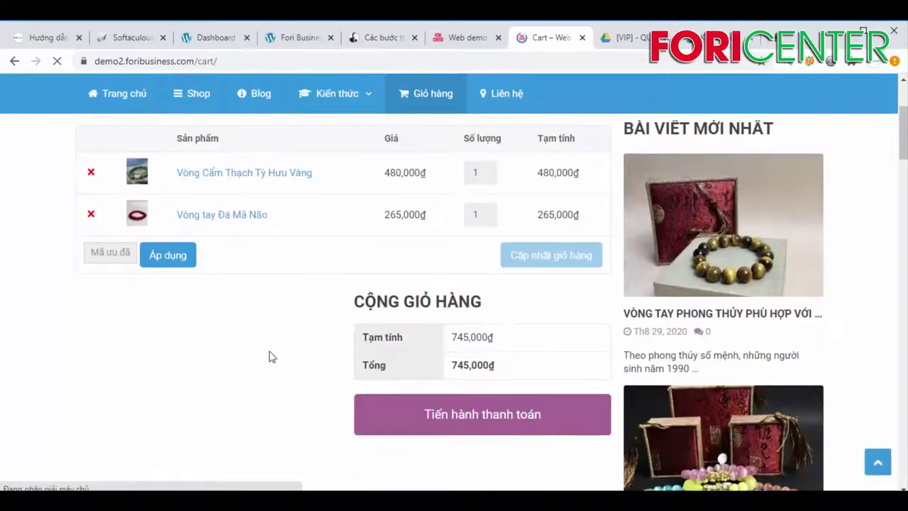
{"action": "left_click", "coordinate": [469, 418]}
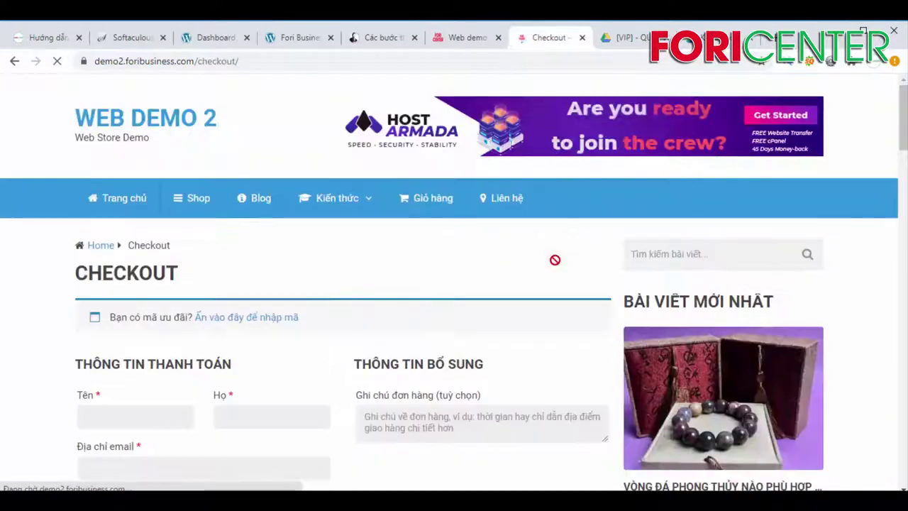
{"action": "scroll", "coordinate": [554, 263], "scroll_direction": "down", "scroll_amount": 6}
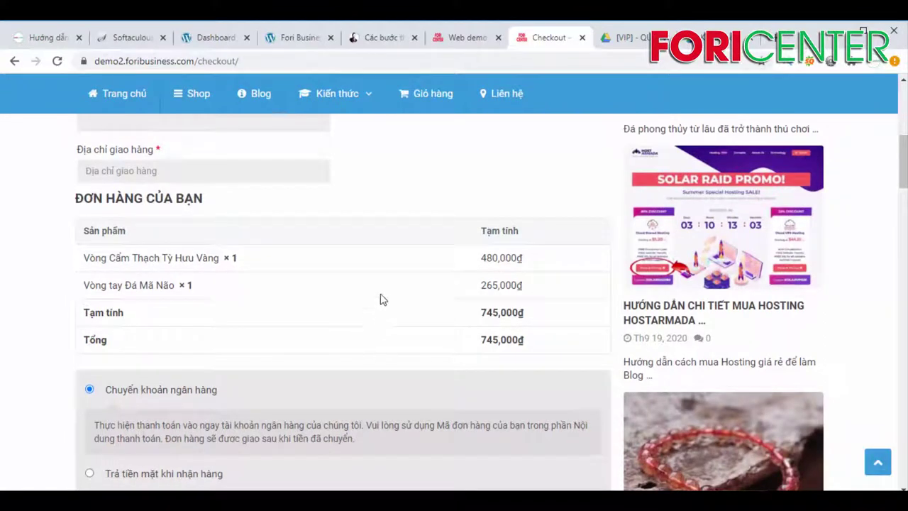
Step: Review the 24-hour website design course page and its curriculum, and return to the Web Demo 2 checkout page
{"action": "left_click", "coordinate": [699, 31]}
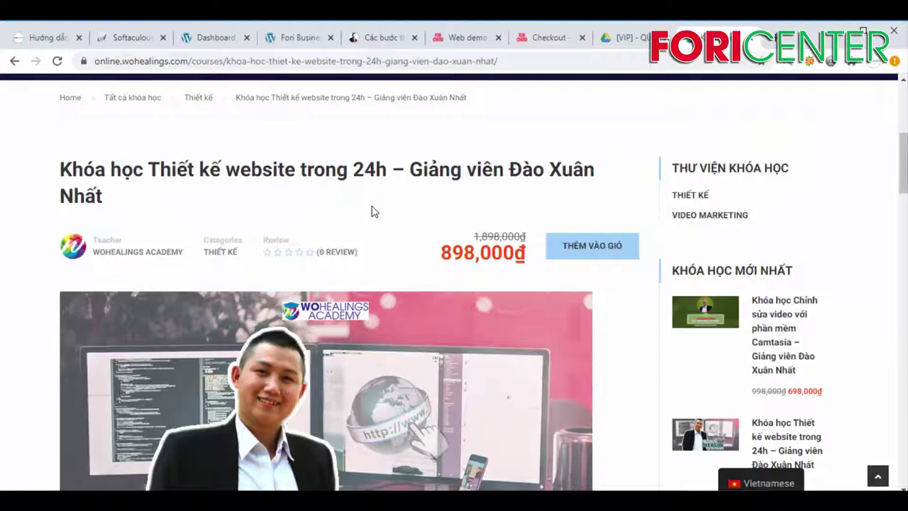
{"action": "scroll", "coordinate": [375, 212], "scroll_direction": "down", "scroll_amount": 7}
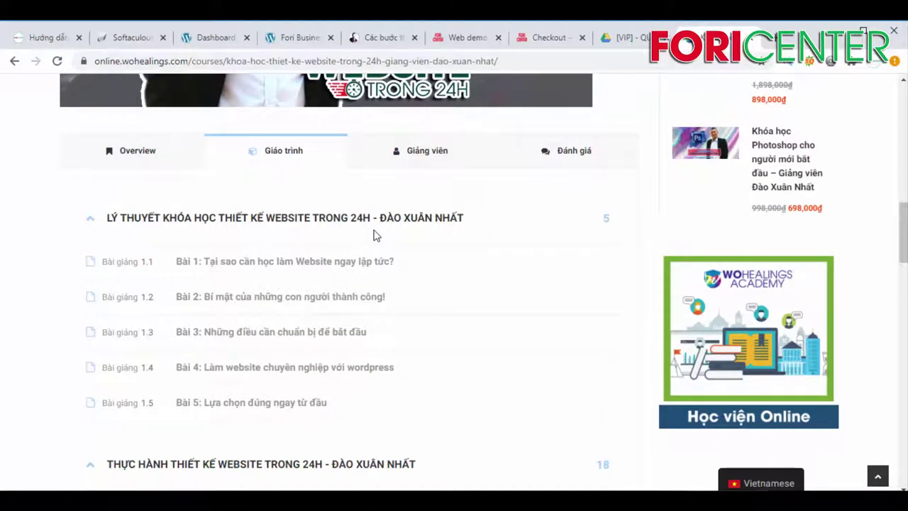
{"action": "left_click", "coordinate": [528, 39]}
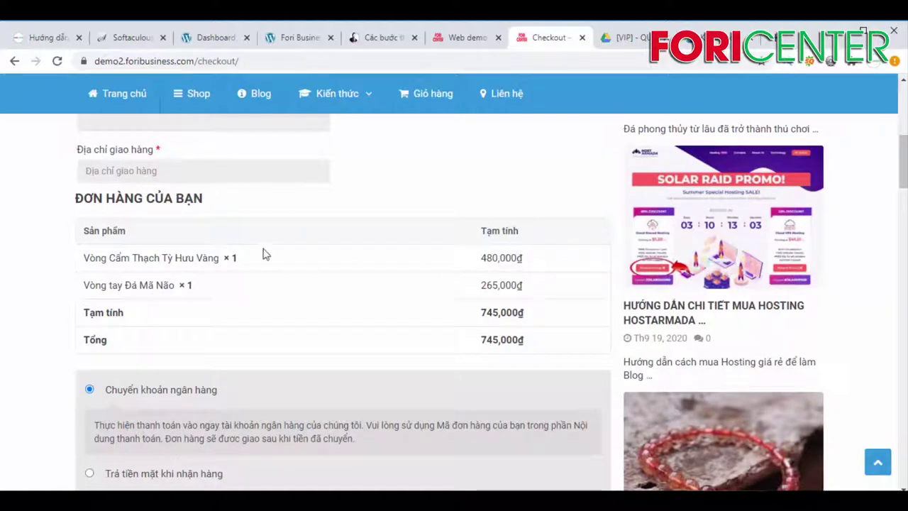
Step: Revisit Web Demo 1, the Fori Business homepage and its dashboard, and check item #1 in the setup article's contents list
{"action": "left_click", "coordinate": [468, 40]}
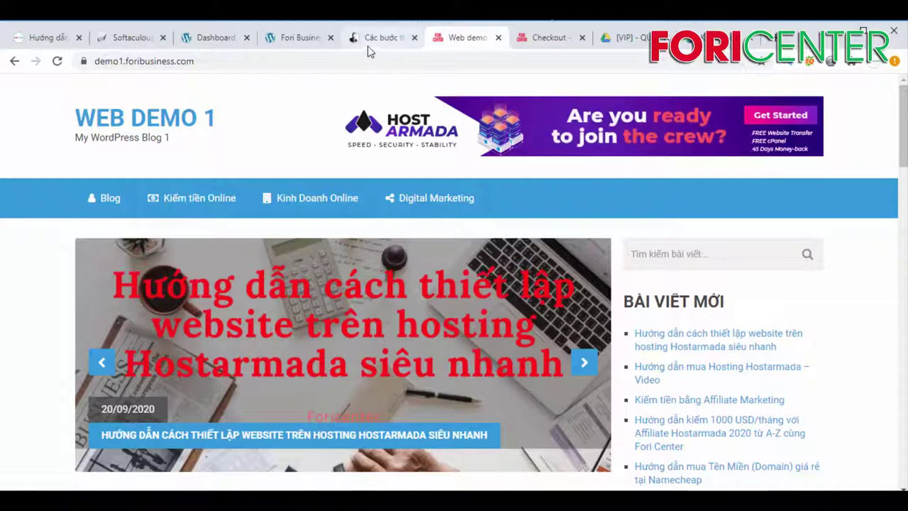
{"action": "left_click", "coordinate": [305, 35]}
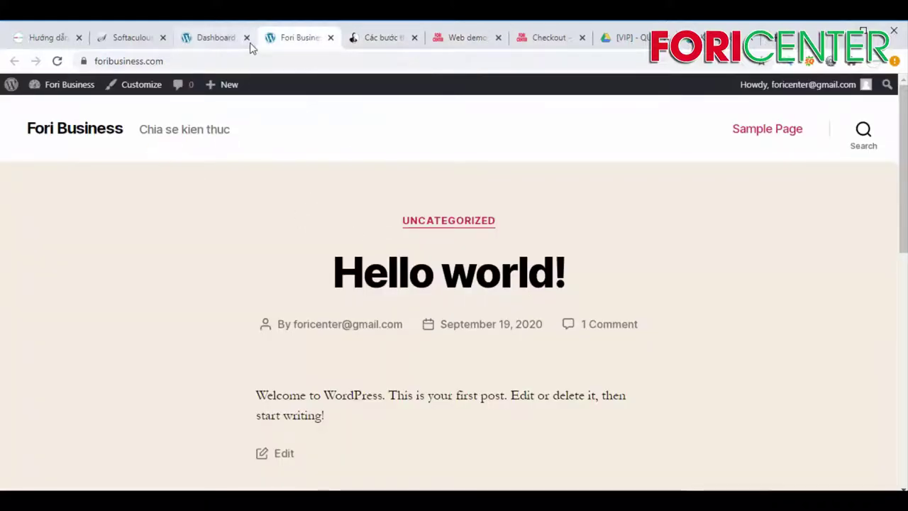
{"action": "left_click", "coordinate": [212, 37]}
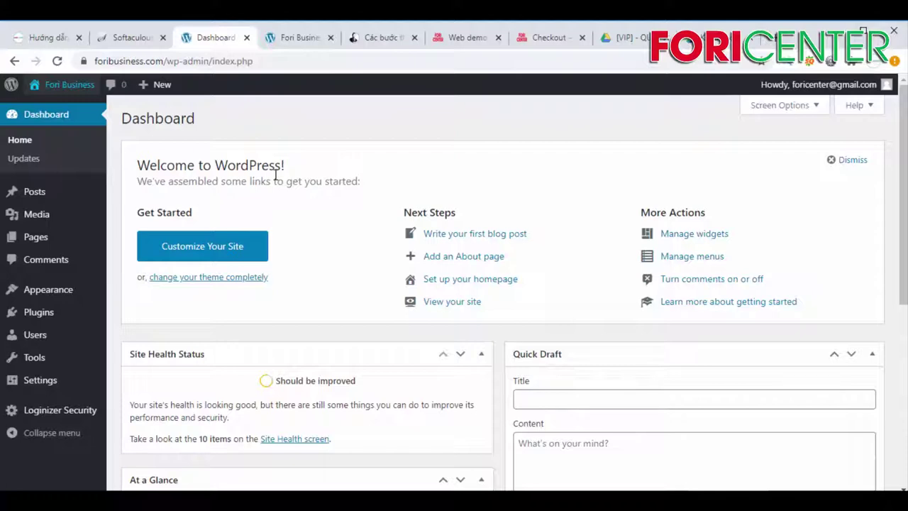
{"action": "left_click", "coordinate": [374, 38]}
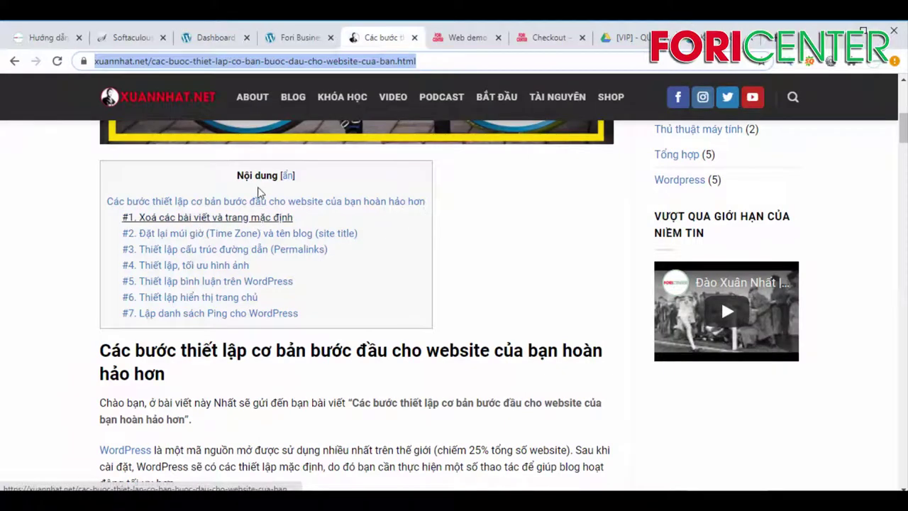
Step: Move the default "Hello world!" post to the trash on the WordPress site and delete it permanently
{"action": "left_click", "coordinate": [213, 38]}
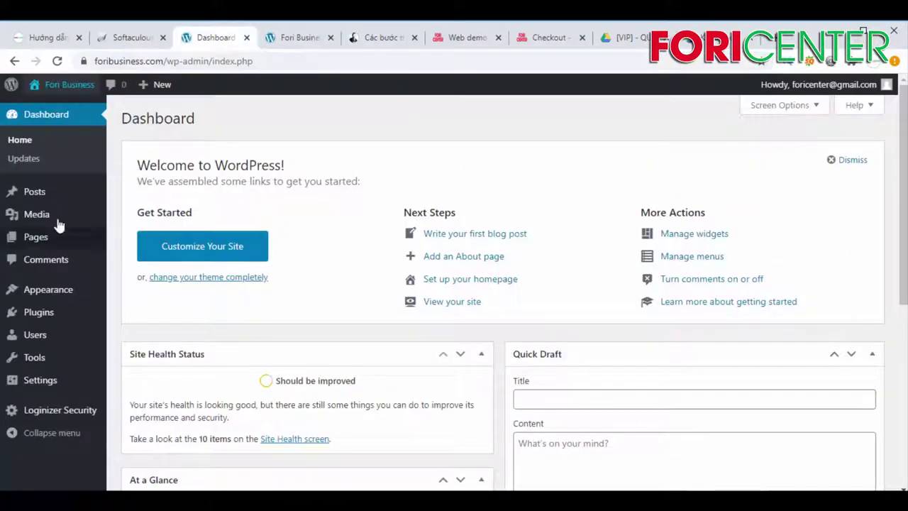
{"action": "mouse_move", "coordinate": [36, 195]}
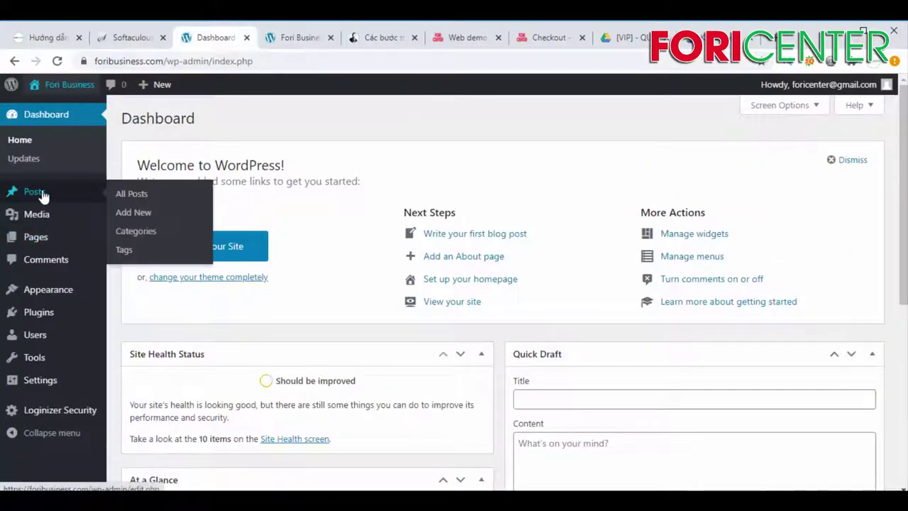
{"action": "left_click", "coordinate": [43, 195]}
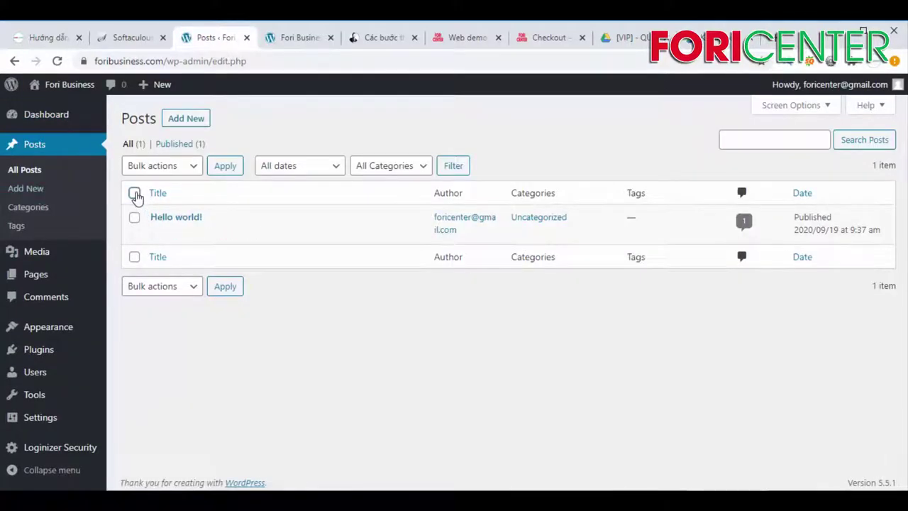
{"action": "left_click", "coordinate": [134, 193]}
{"action": "left_click", "coordinate": [198, 165]}
{"action": "left_click", "coordinate": [178, 209]}
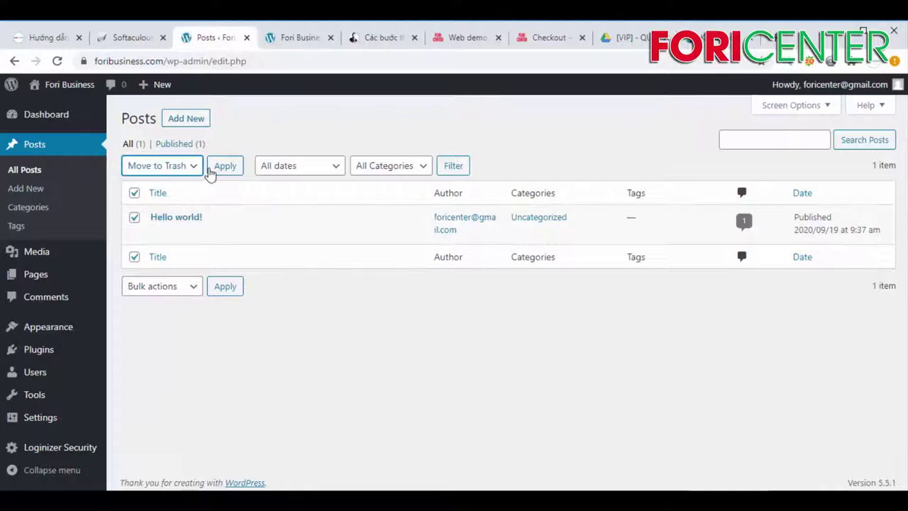
{"action": "left_click", "coordinate": [226, 166]}
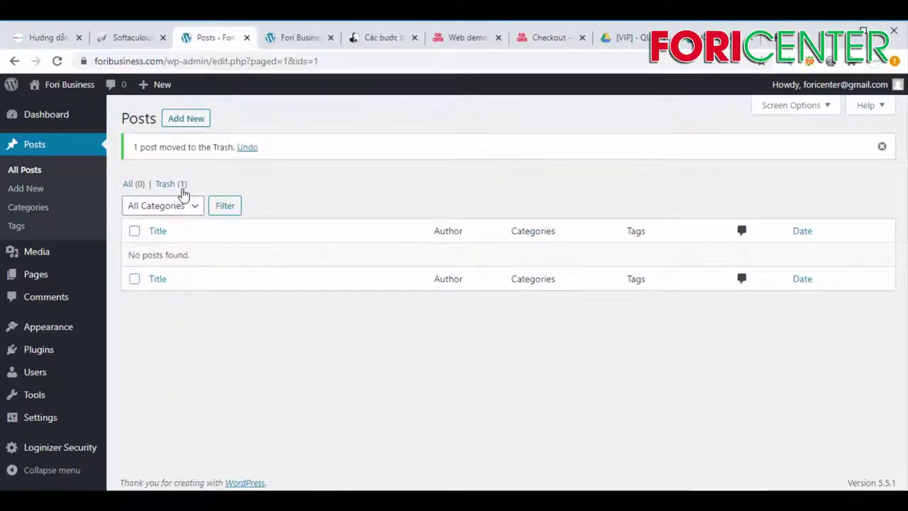
{"action": "left_click", "coordinate": [179, 187]}
{"action": "left_click", "coordinate": [237, 233]}
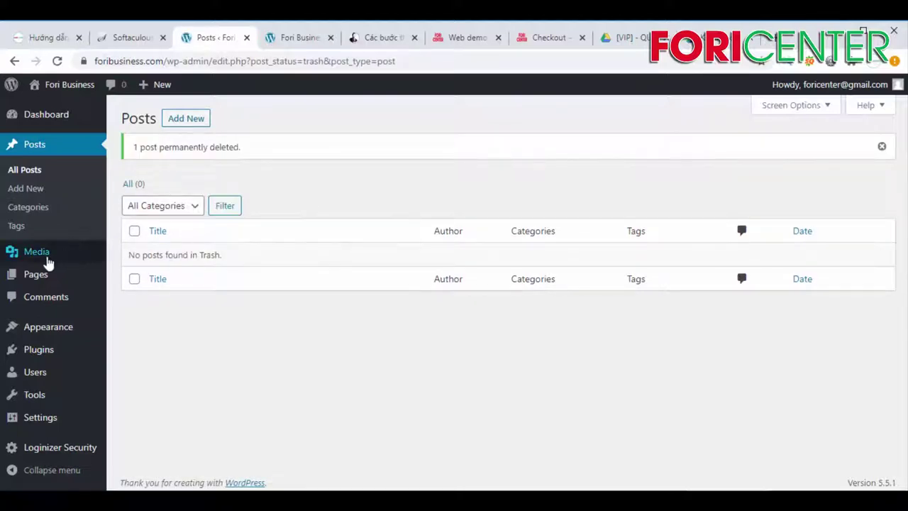
Step: Move the default Privacy Policy and Sample Page pages to the trash with a bulk action
{"action": "mouse_move", "coordinate": [56, 284]}
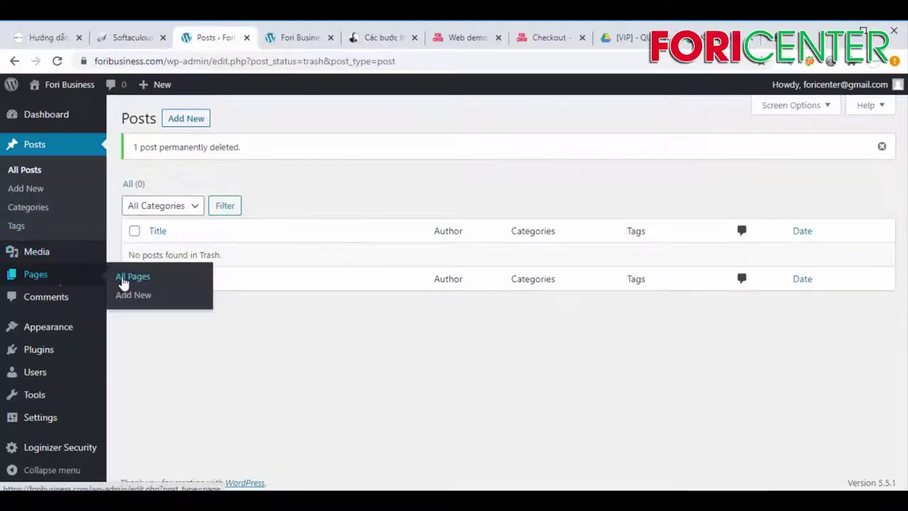
{"action": "left_click", "coordinate": [136, 283]}
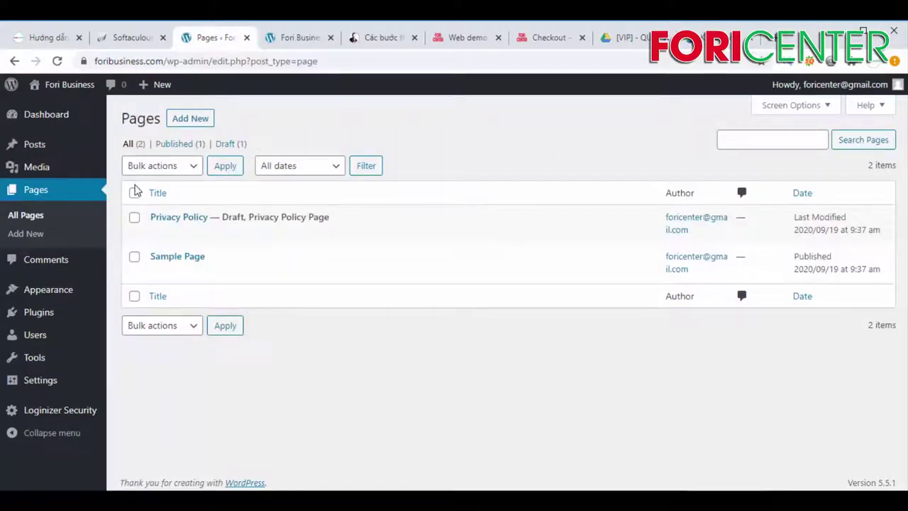
{"action": "left_click", "coordinate": [135, 192]}
{"action": "left_click", "coordinate": [167, 169]}
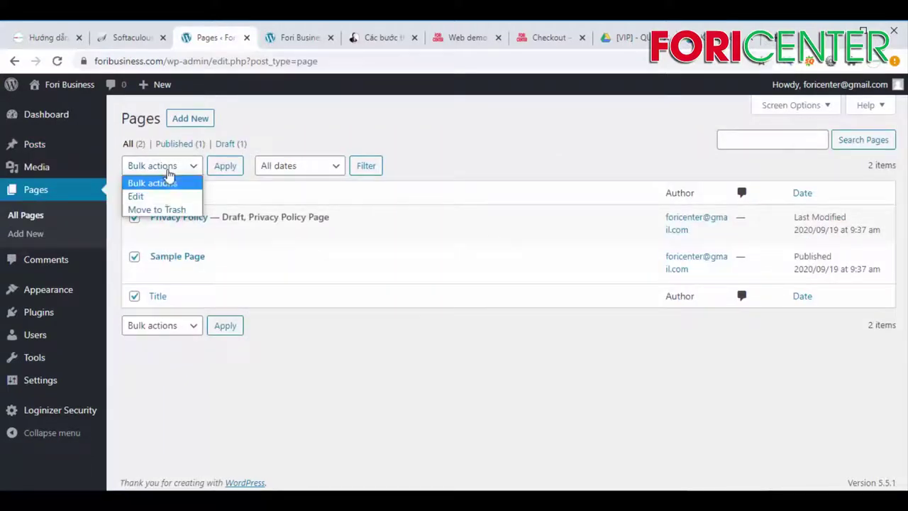
{"action": "left_click", "coordinate": [159, 210]}
{"action": "left_click", "coordinate": [221, 166]}
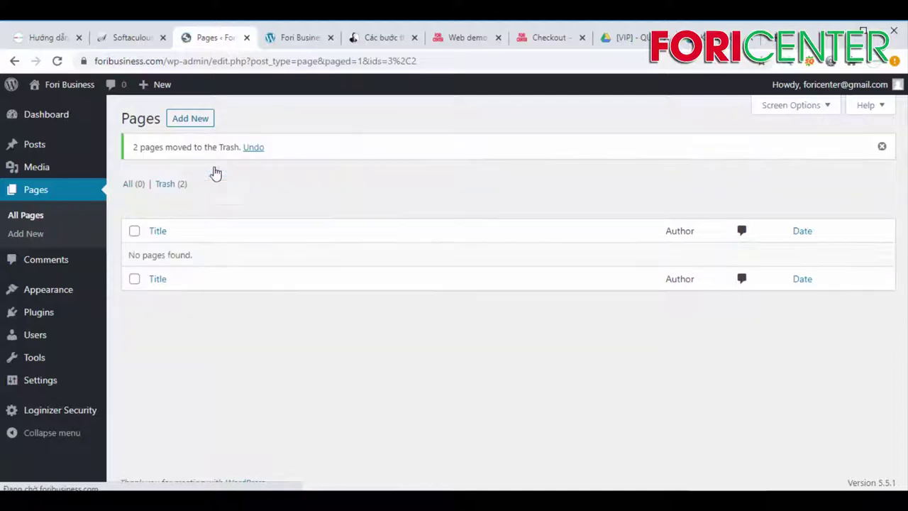
Step: Open the list of trashed pages
{"action": "left_click", "coordinate": [162, 183]}
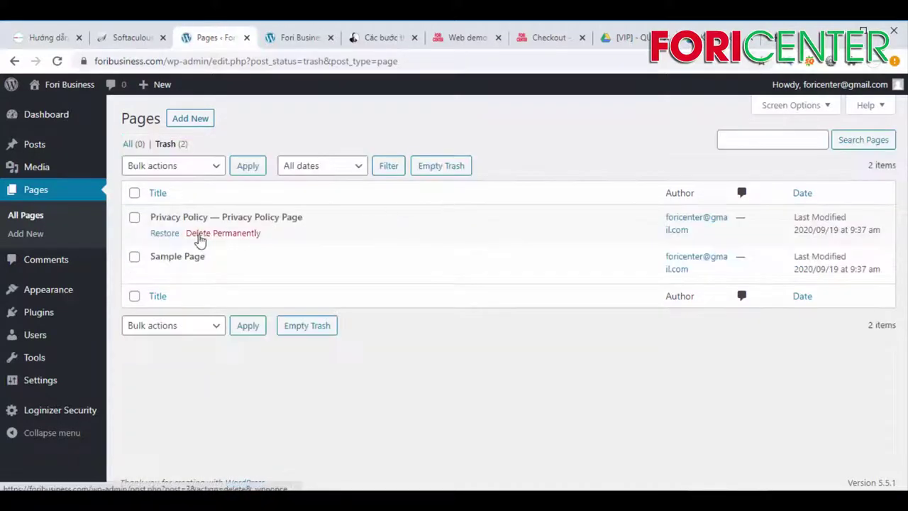
{"action": "left_click", "coordinate": [134, 193]}
{"action": "left_click", "coordinate": [210, 164]}
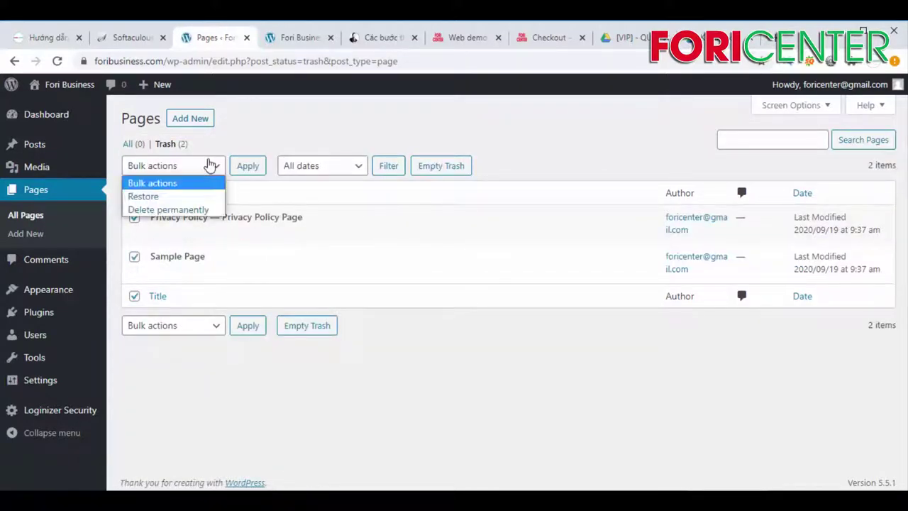
{"action": "left_click", "coordinate": [217, 202]}
{"action": "left_click", "coordinate": [193, 170]}
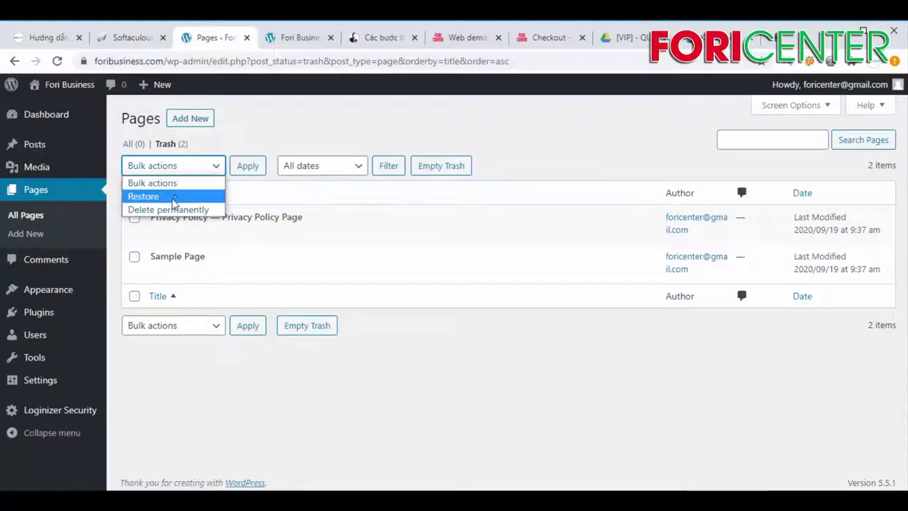
{"action": "left_click", "coordinate": [170, 209]}
{"action": "left_click", "coordinate": [252, 170]}
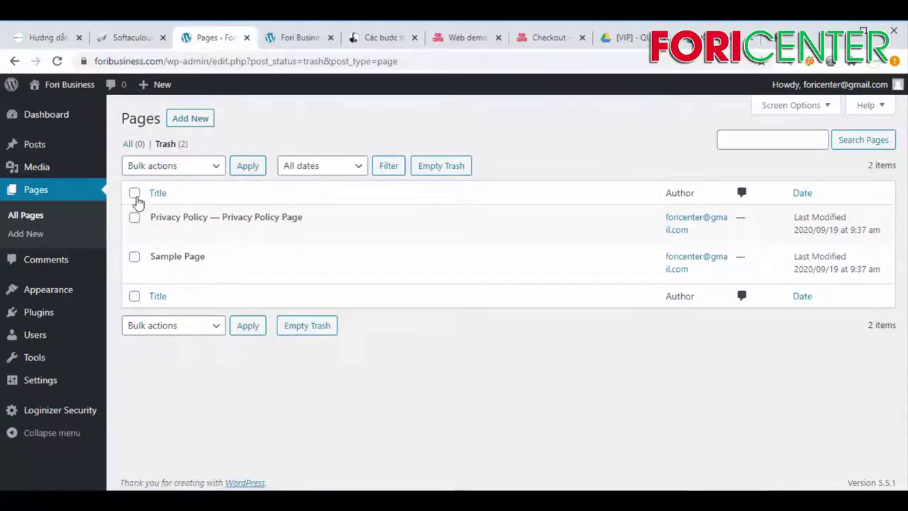
Step: Select both trashed pages, Privacy Policy and Sample Page, and delete them permanently with a bulk action
{"action": "left_click", "coordinate": [134, 193]}
{"action": "left_click", "coordinate": [205, 171]}
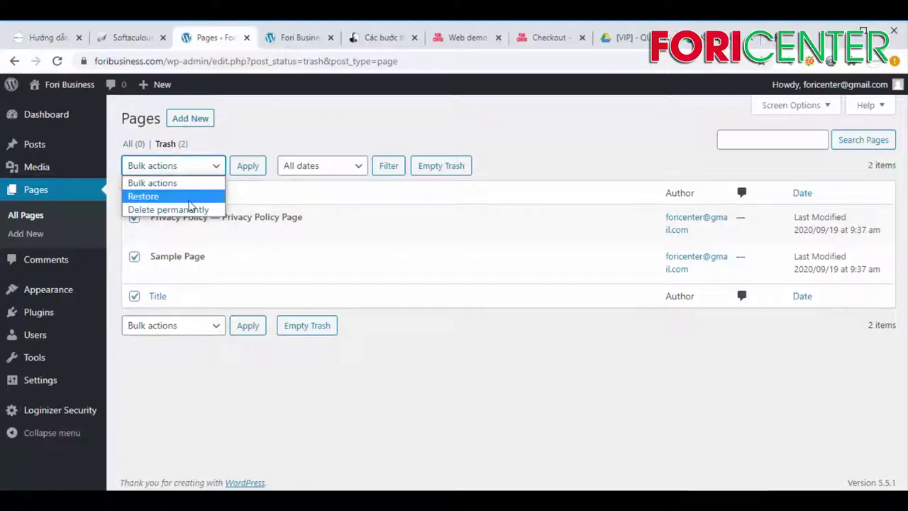
{"action": "left_click", "coordinate": [192, 209]}
{"action": "left_click", "coordinate": [245, 167]}
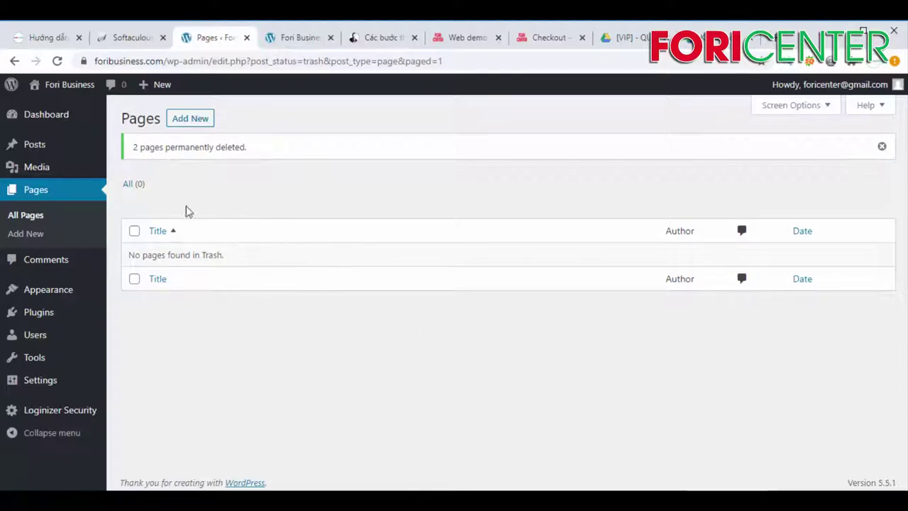
Step: Check item #2 in the setup article's contents list and open the General Settings of the WordPress site
{"action": "left_click", "coordinate": [295, 40]}
{"action": "left_click", "coordinate": [372, 39]}
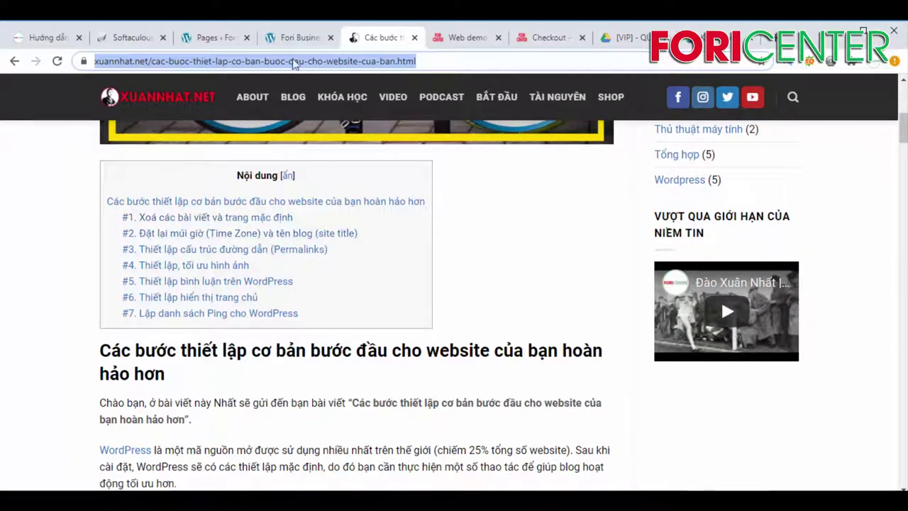
{"action": "left_click", "coordinate": [214, 40]}
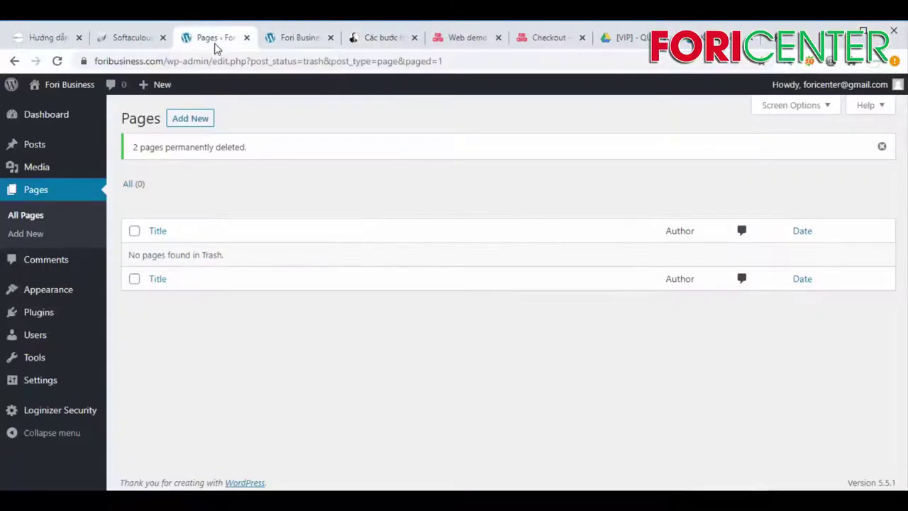
{"action": "mouse_move", "coordinate": [41, 384]}
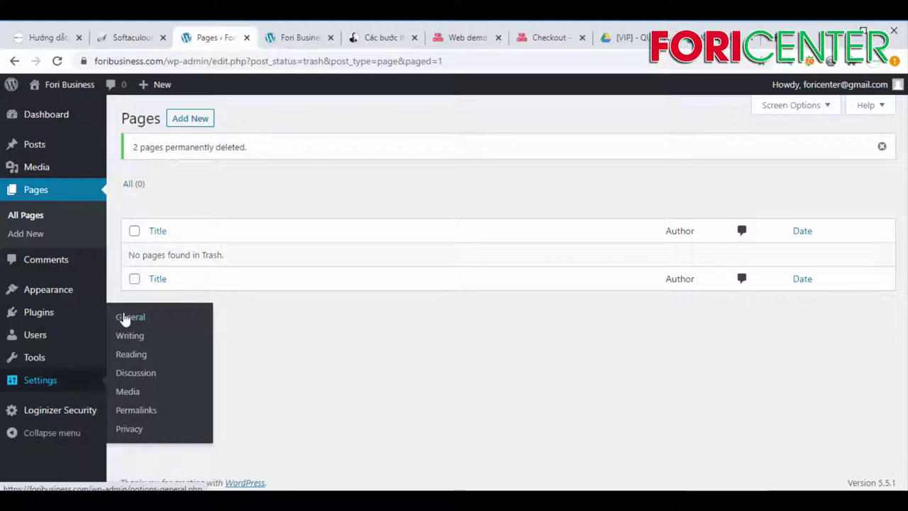
{"action": "left_click", "coordinate": [142, 317]}
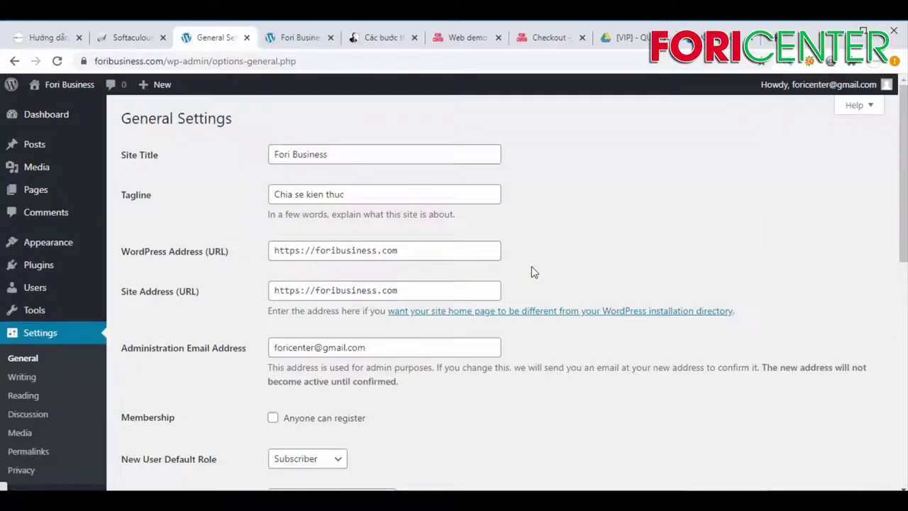
Step: Recheck the article's contents list and examine the Site Title and Tagline fields in General Settings
{"action": "left_click", "coordinate": [291, 39]}
{"action": "left_click", "coordinate": [356, 38]}
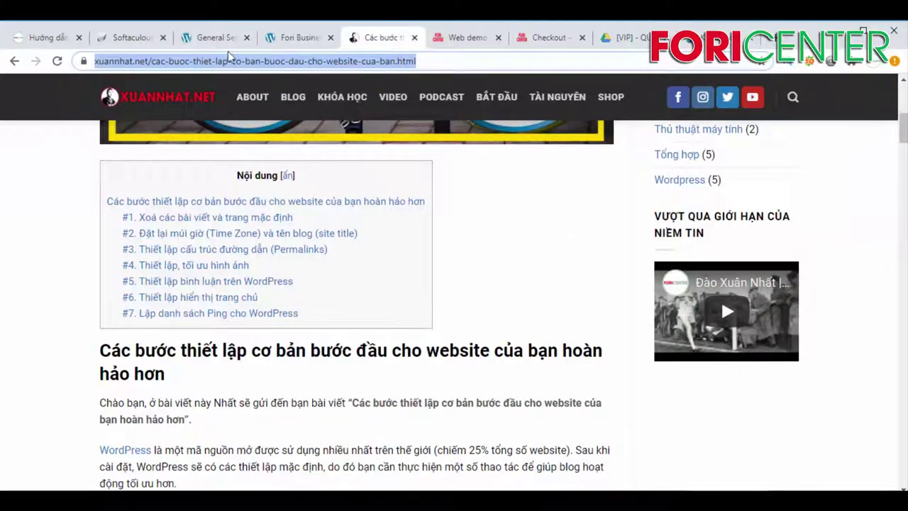
{"action": "left_click", "coordinate": [203, 39]}
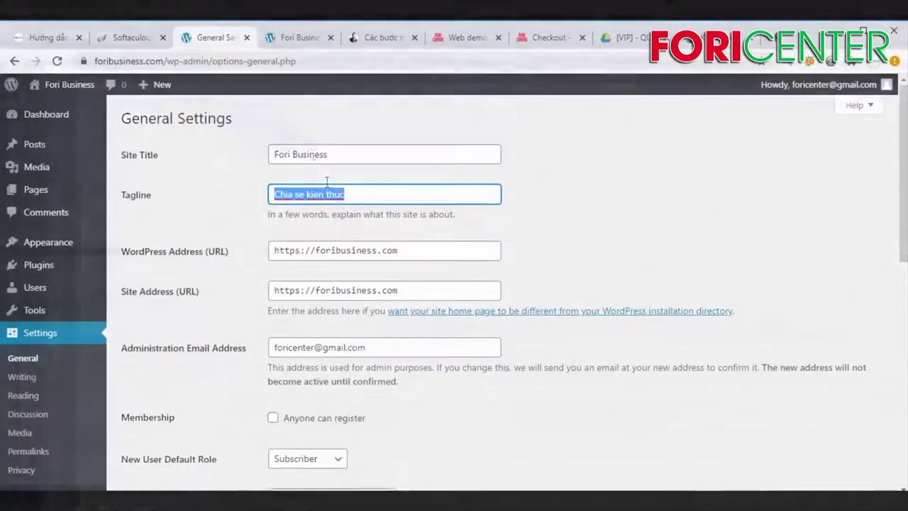
{"action": "left_click", "coordinate": [315, 156]}
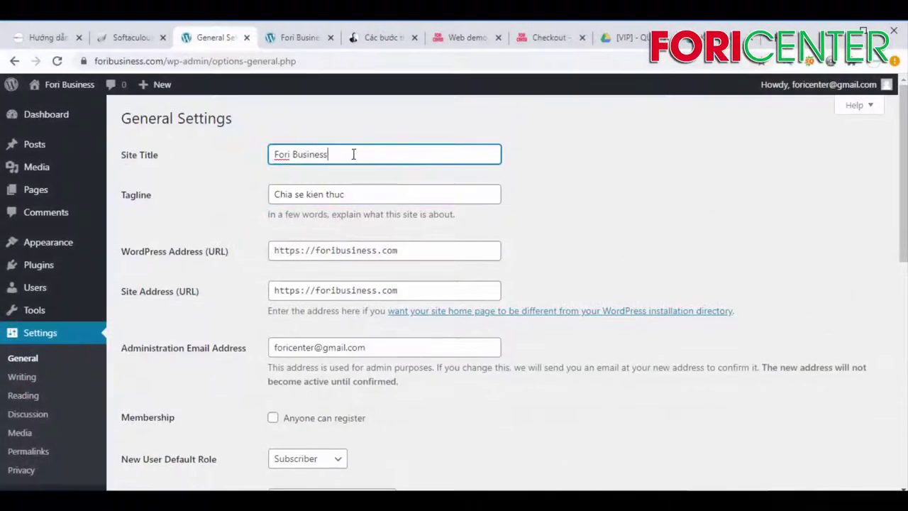
{"action": "left_click_drag", "start_coordinate": [353, 154], "coordinate": [264, 163]}
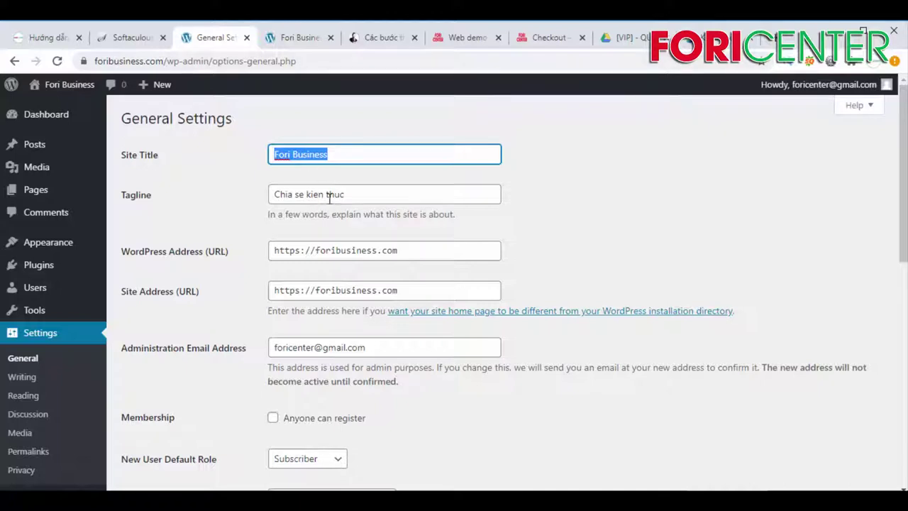
{"action": "left_click", "coordinate": [343, 154]}
{"action": "left_click", "coordinate": [238, 168]}
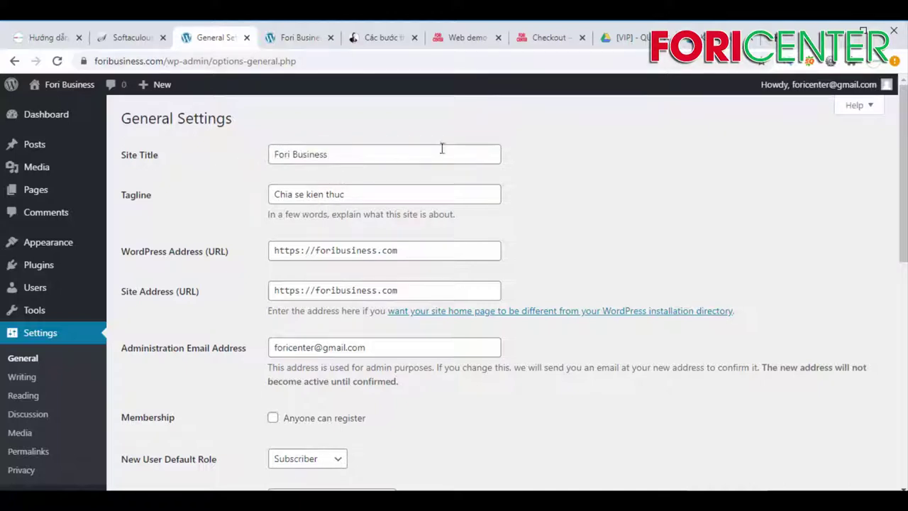
Step: Set the site language to Tiếng Việt and the timezone to UTC+7
{"action": "scroll", "coordinate": [408, 244], "scroll_direction": "down", "scroll_amount": 4}
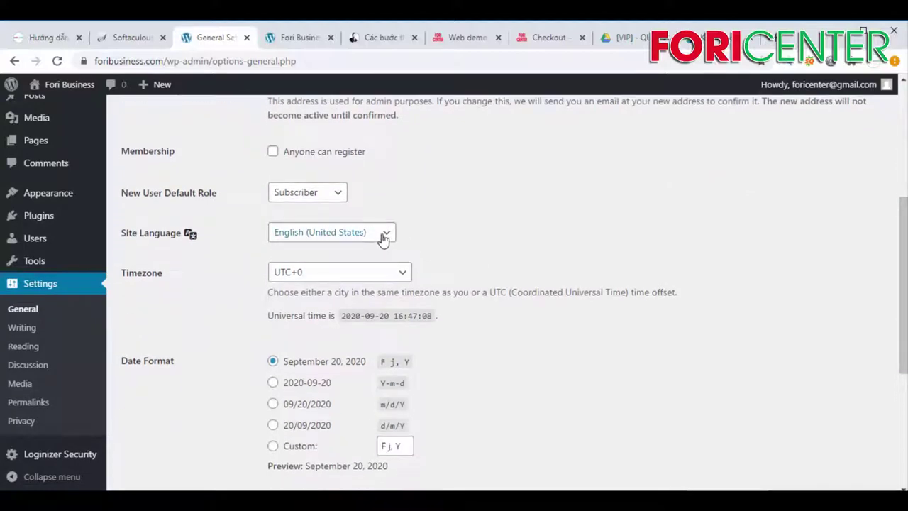
{"action": "left_click", "coordinate": [383, 239]}
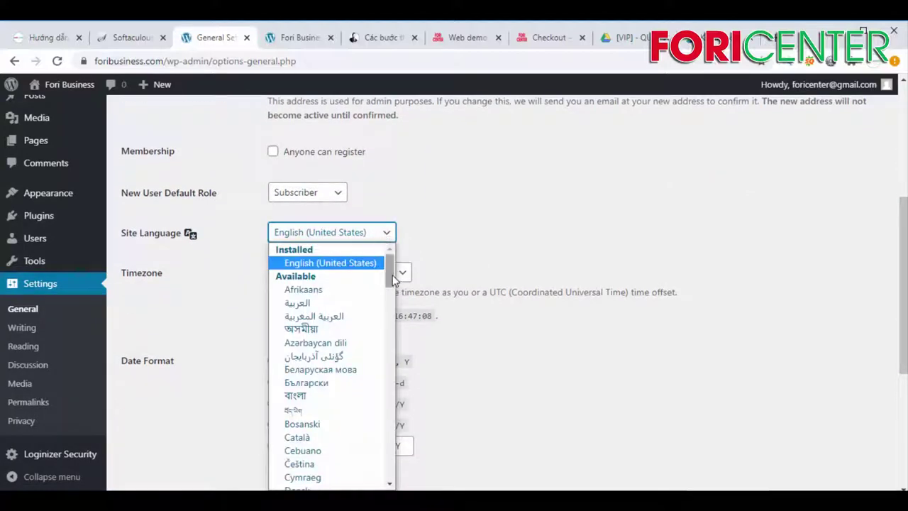
{"action": "left_click_drag", "start_coordinate": [389, 268], "coordinate": [390, 485]}
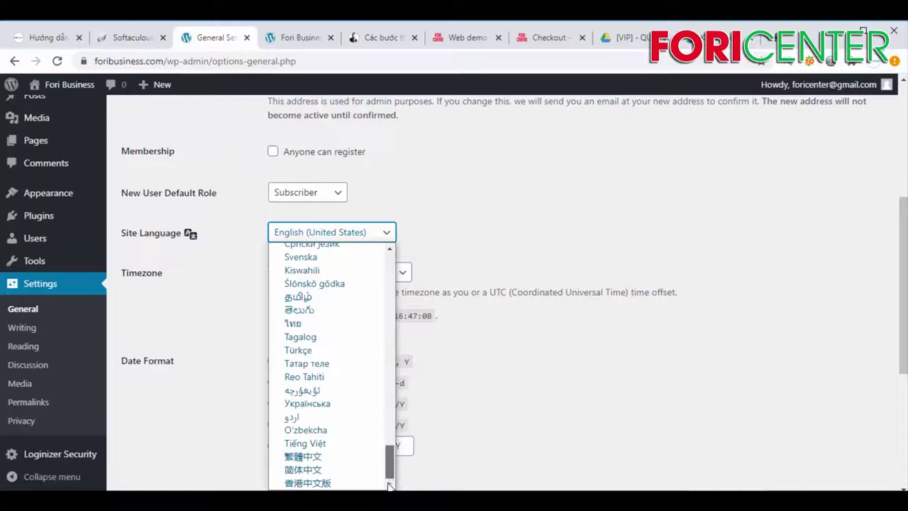
{"action": "left_click", "coordinate": [331, 444]}
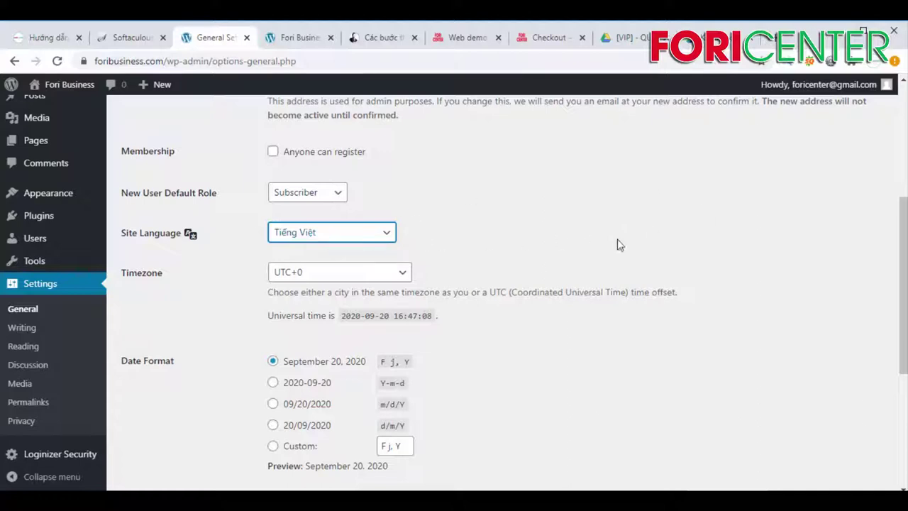
{"action": "left_click", "coordinate": [375, 275]}
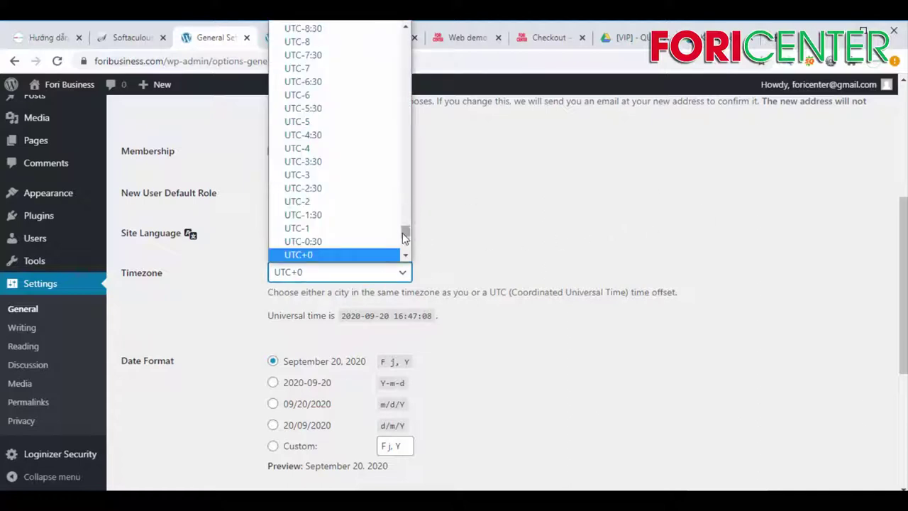
{"action": "scroll", "coordinate": [405, 237], "scroll_direction": "down", "scroll_amount": 6}
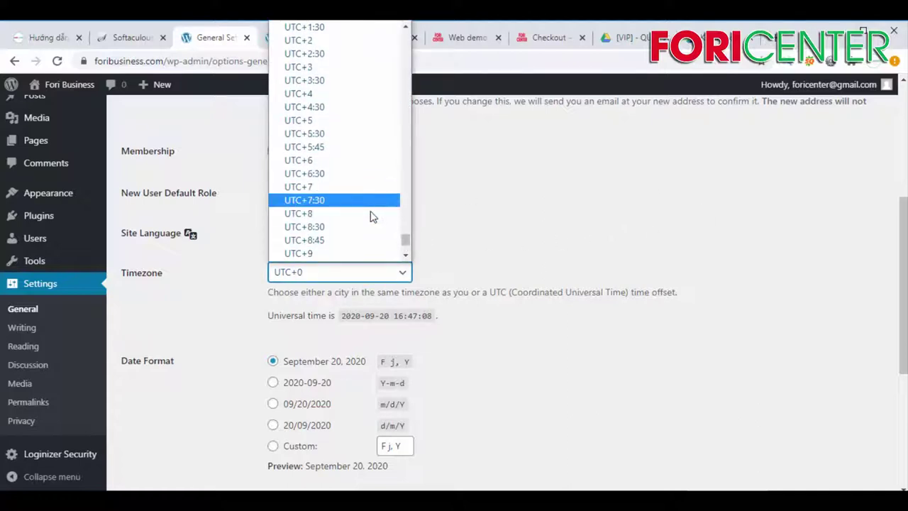
{"action": "left_click", "coordinate": [362, 189]}
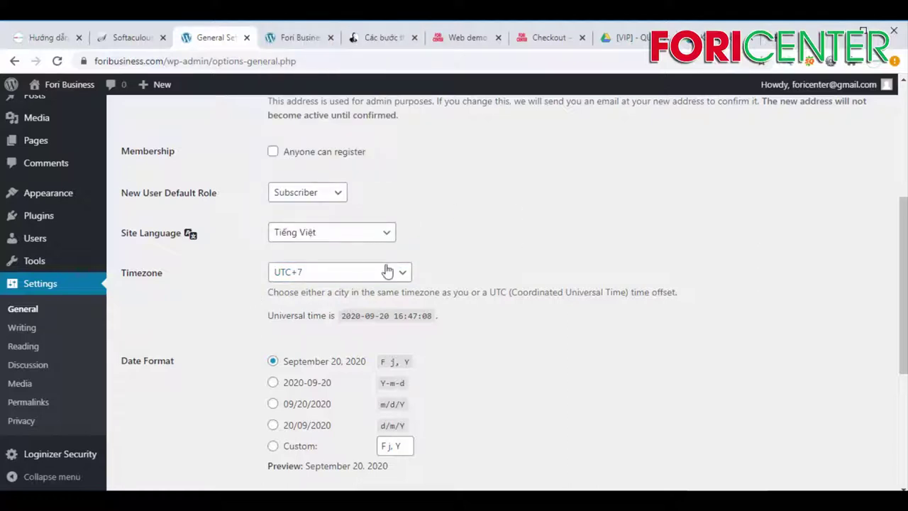
Step: Set the date format to d/m/Y and the time format to g:i A, and save the general settings
{"action": "scroll", "coordinate": [632, 249], "scroll_direction": "down", "scroll_amount": 2}
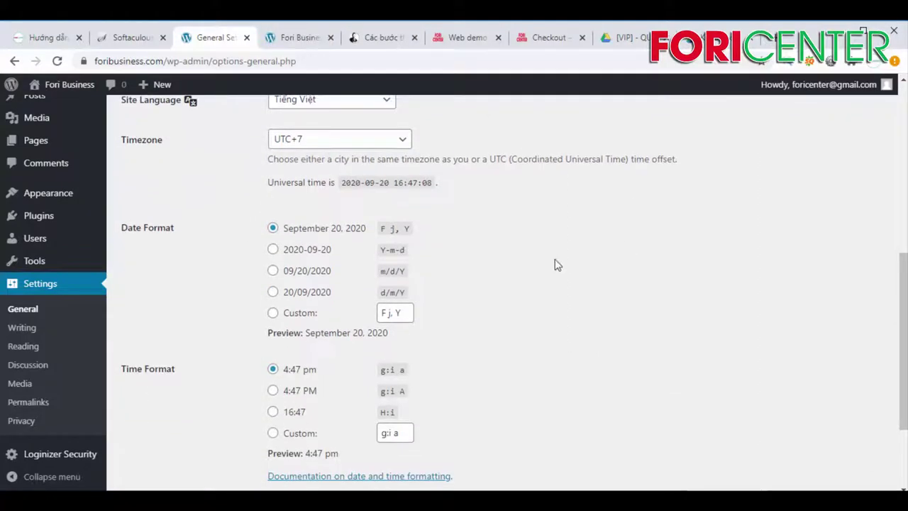
{"action": "left_click", "coordinate": [273, 292]}
{"action": "scroll", "coordinate": [381, 318], "scroll_direction": "down", "scroll_amount": 2}
{"action": "left_click", "coordinate": [273, 261]}
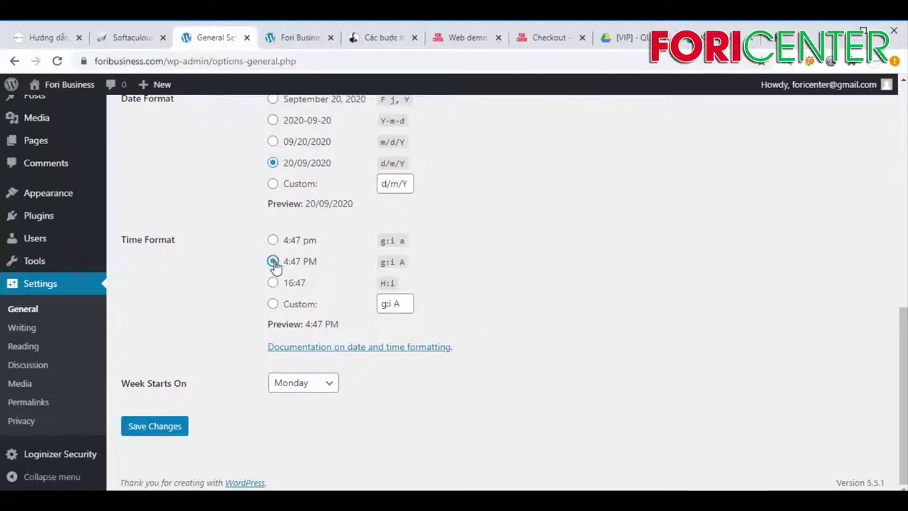
{"action": "left_click", "coordinate": [157, 429]}
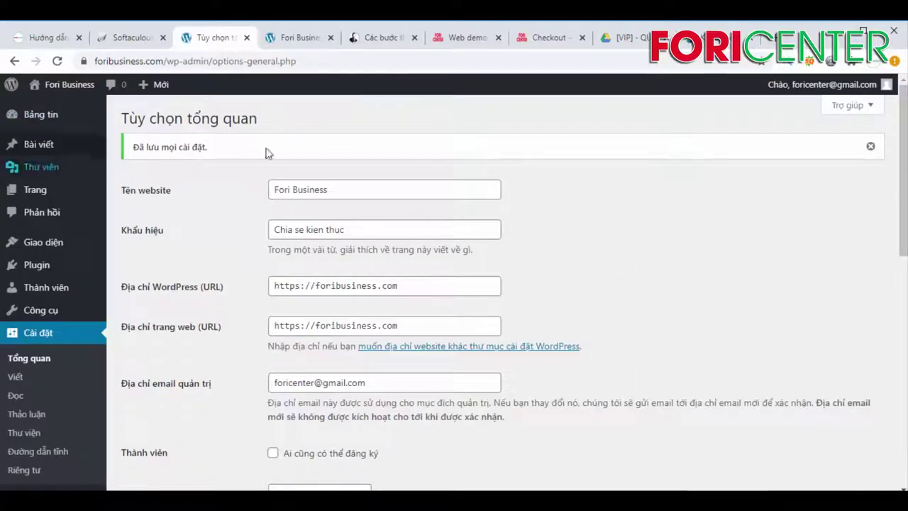
Step: Review the saved general settings down to the date and time formats, and open the Writing settings (Viết)
{"action": "scroll", "coordinate": [178, 249], "scroll_direction": "down", "scroll_amount": 2}
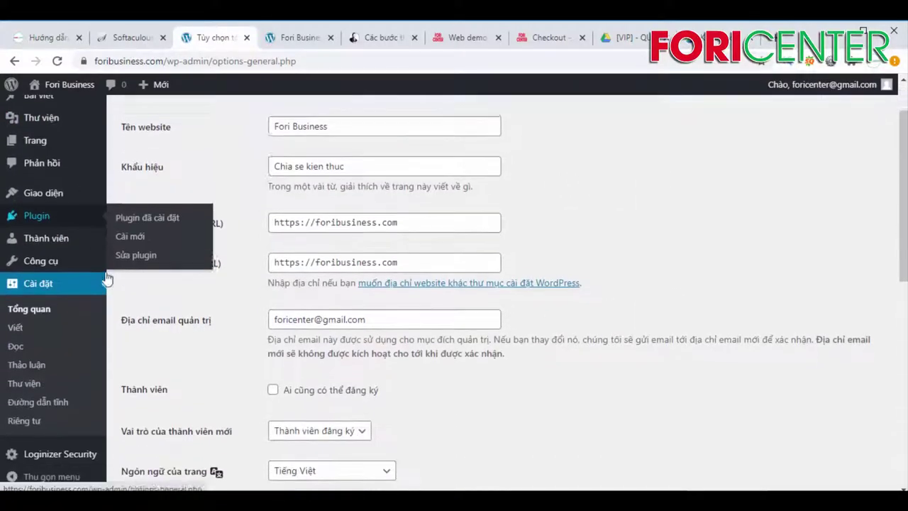
{"action": "scroll", "coordinate": [227, 241], "scroll_direction": "up", "scroll_amount": 1}
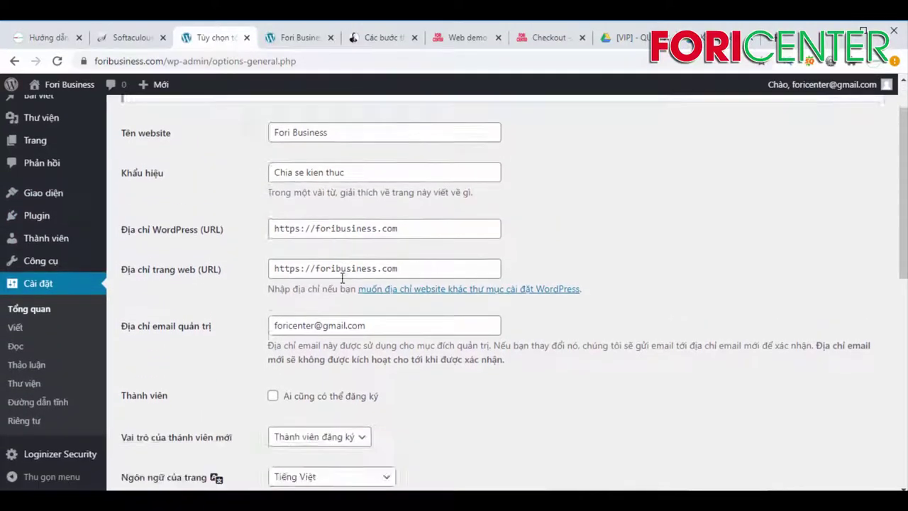
{"action": "scroll", "coordinate": [345, 286], "scroll_direction": "down", "scroll_amount": 3}
{"action": "scroll", "coordinate": [679, 290], "scroll_direction": "up", "scroll_amount": 1}
{"action": "scroll", "coordinate": [270, 298], "scroll_direction": "down", "scroll_amount": 2}
{"action": "scroll", "coordinate": [269, 298], "scroll_direction": "down", "scroll_amount": 2}
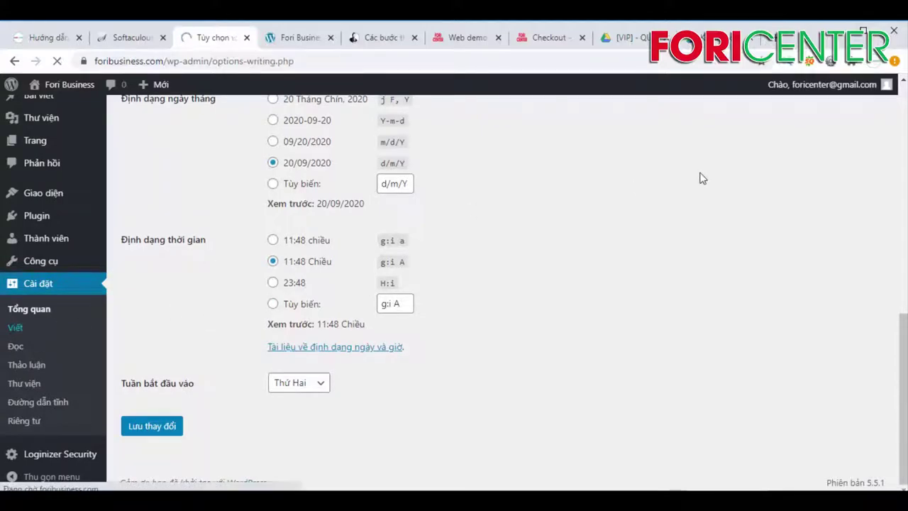
Step: Open the update services documentation linked under "Dịch vụ cập nhật" in a new browser tab and switch to it
{"action": "scroll", "coordinate": [545, 197], "scroll_direction": "down", "scroll_amount": 4}
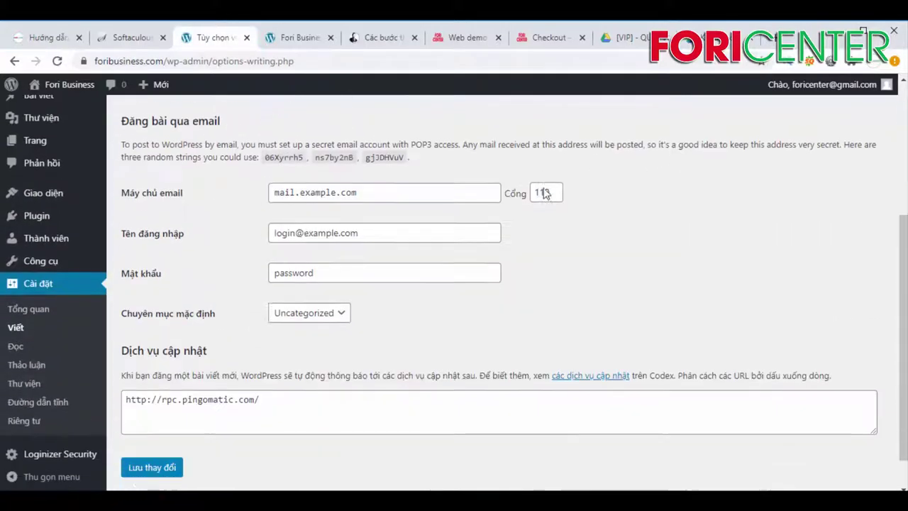
{"action": "right_click", "coordinate": [600, 334]}
{"action": "left_click", "coordinate": [653, 342]}
{"action": "left_click", "coordinate": [270, 39]}
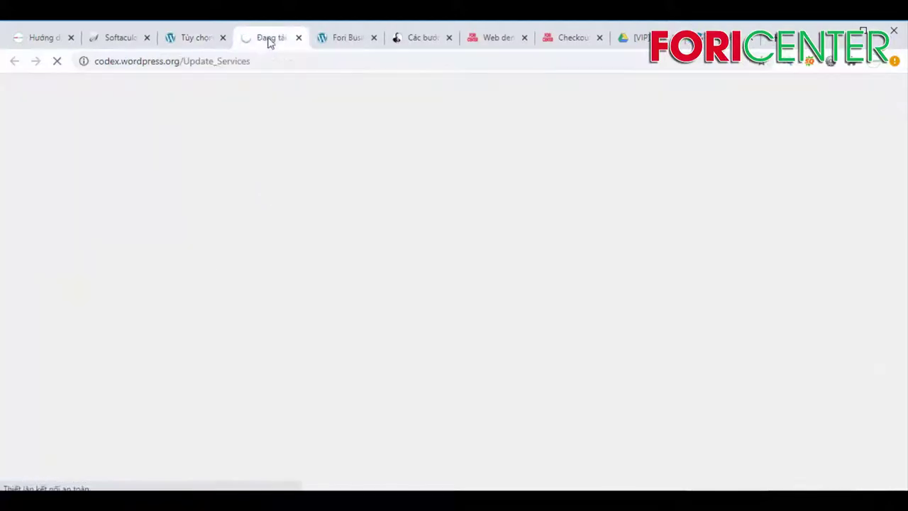
Step: Copy the complete list of XML-RPC Ping Services URLs from the Update Services page
{"action": "scroll", "coordinate": [561, 229], "scroll_direction": "down", "scroll_amount": 10}
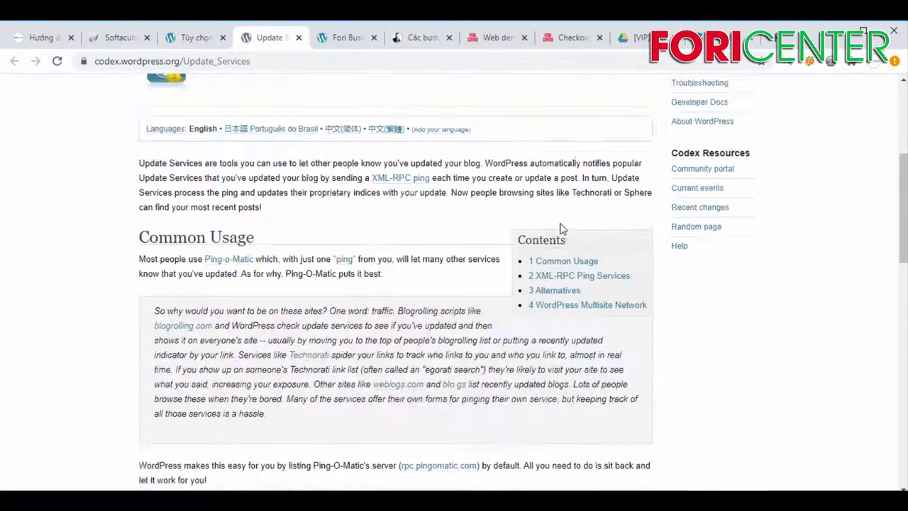
{"action": "left_click_drag", "start_coordinate": [143, 227], "coordinate": [309, 478]}
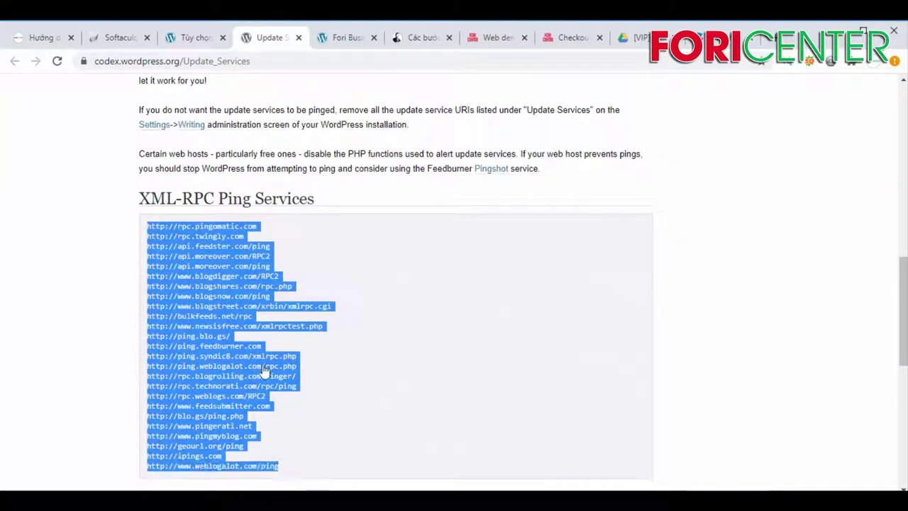
{"action": "right_click", "coordinate": [187, 293]}
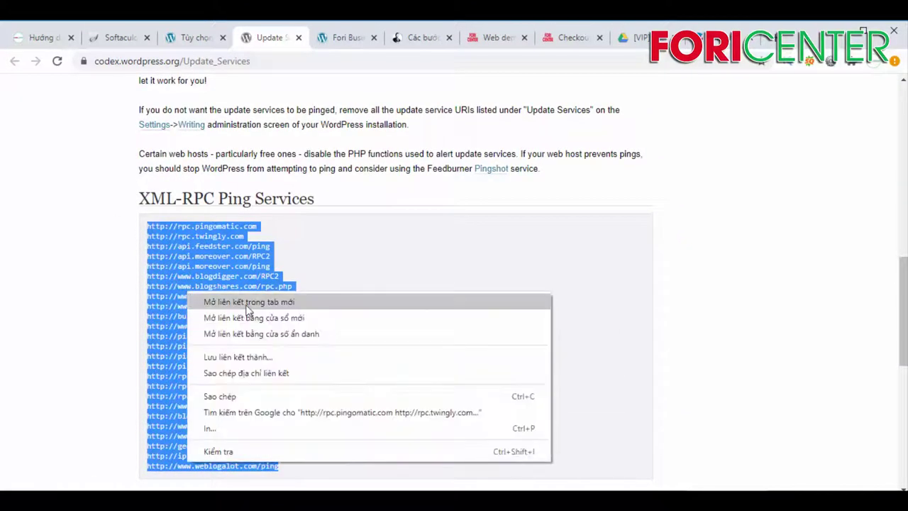
{"action": "left_click", "coordinate": [243, 395]}
Step: Replace the URL under "Dịch vụ cập nhật" in the Writing settings with the copied XML-RPC ping list and save the changes
{"action": "left_click", "coordinate": [186, 37]}
{"action": "left_click", "coordinate": [280, 364]}
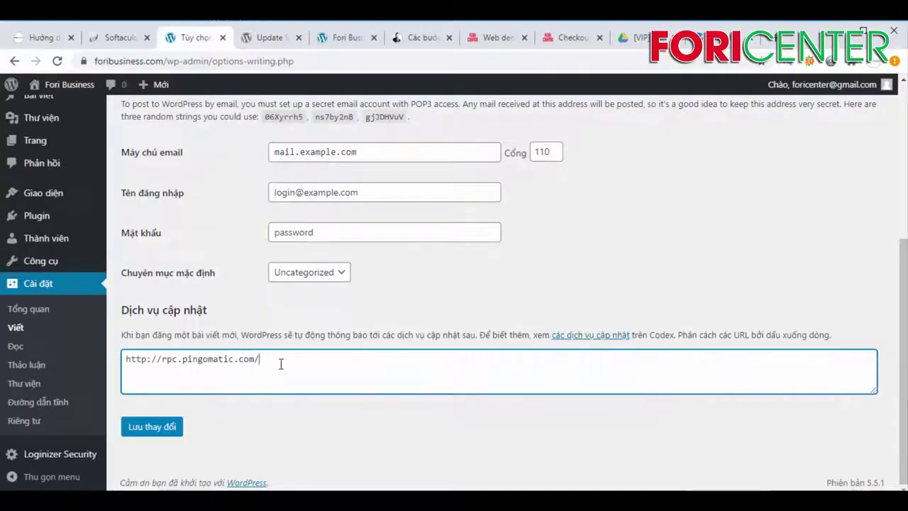
{"action": "left_click_drag", "start_coordinate": [279, 362], "coordinate": [116, 359]}
{"action": "right_click", "coordinate": [208, 360]}
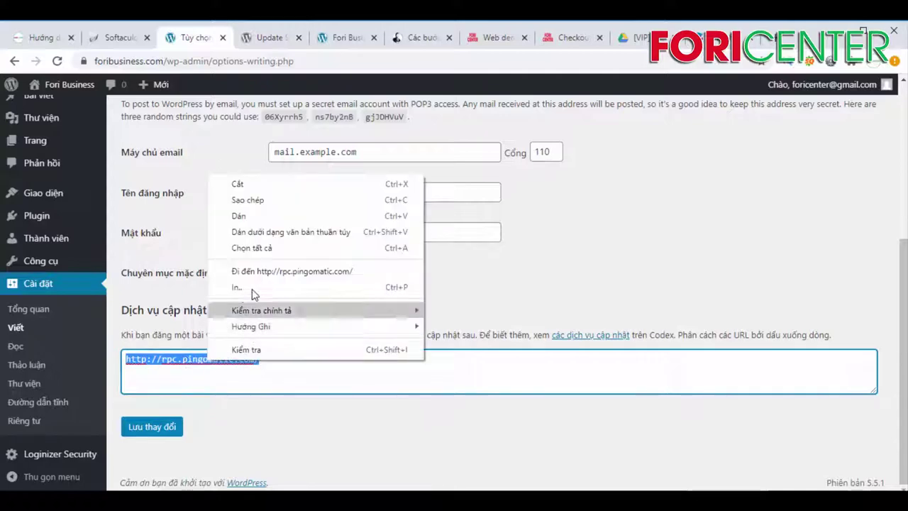
{"action": "left_click", "coordinate": [279, 216]}
{"action": "left_click", "coordinate": [152, 427]}
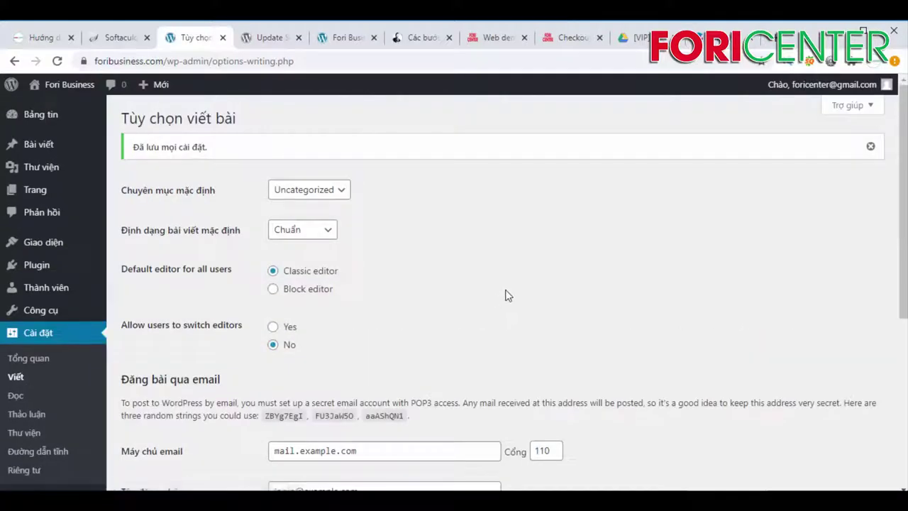
Step: Review the Reading settings (Đọc), keeping the option that blocks search engines from indexing the website unticked
{"action": "scroll", "coordinate": [503, 298], "scroll_direction": "down", "scroll_amount": 2}
{"action": "left_click", "coordinate": [16, 348]}
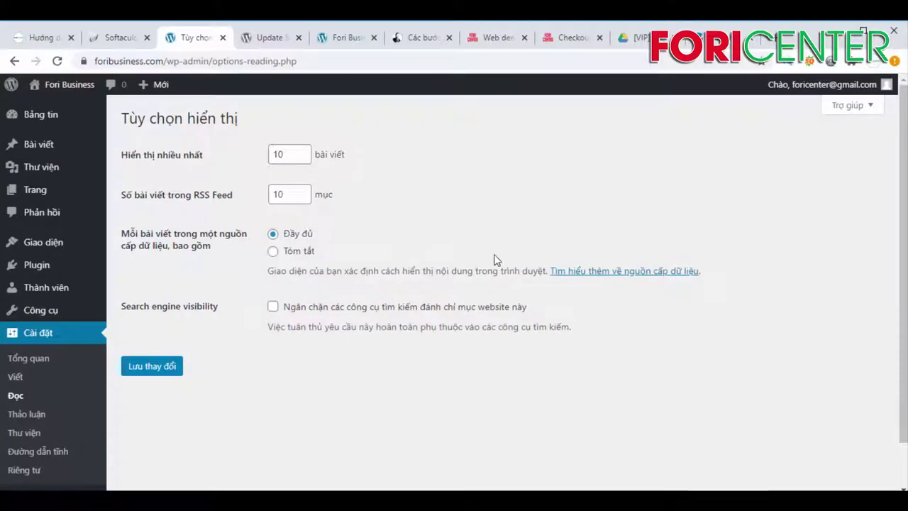
{"action": "left_click", "coordinate": [273, 307]}
{"action": "left_click", "coordinate": [273, 309]}
{"action": "scroll", "coordinate": [280, 319], "scroll_direction": "down", "scroll_amount": 1}
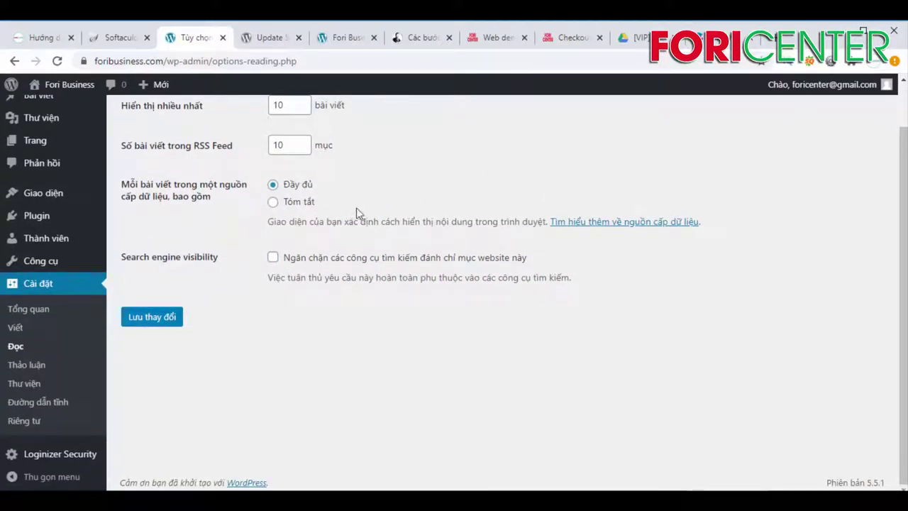
Step: Examine the Discussion settings (Thảo luận), from the comment and moderation options down to the default avatar choices
{"action": "left_click", "coordinate": [28, 366]}
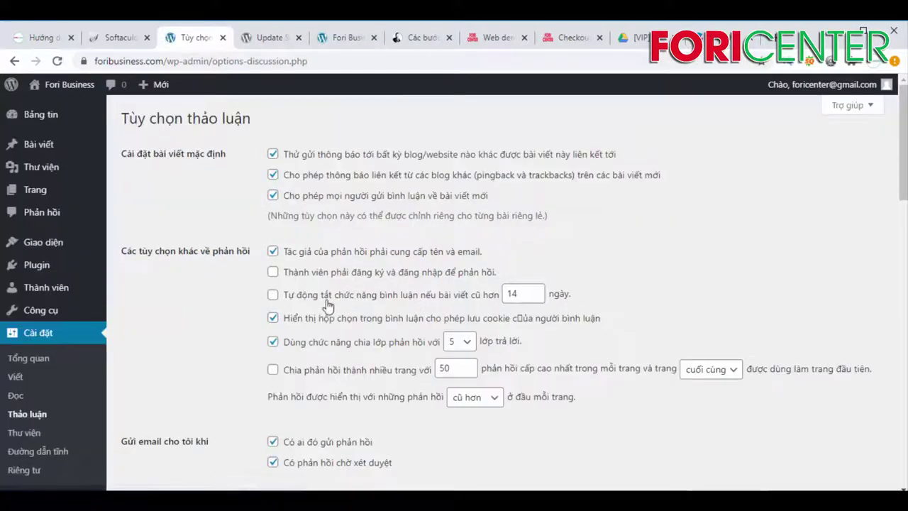
{"action": "scroll", "coordinate": [426, 284], "scroll_direction": "down", "scroll_amount": 5}
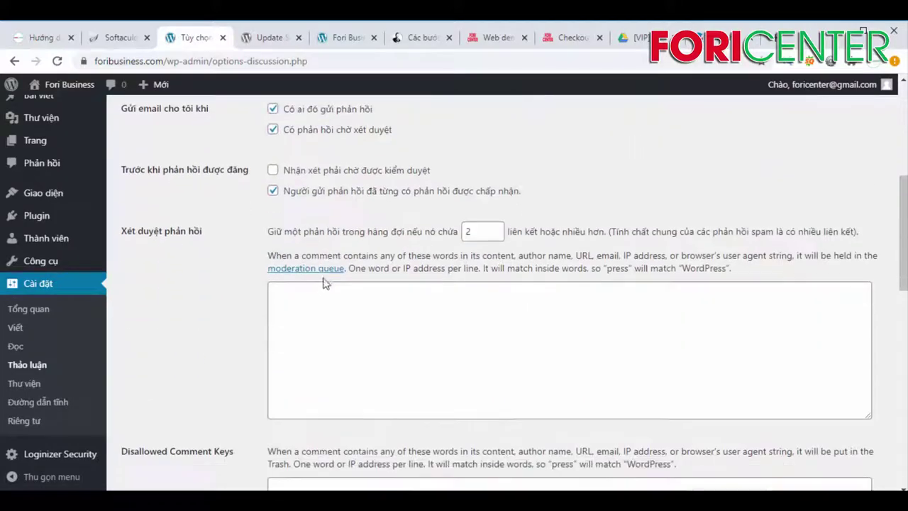
{"action": "scroll", "coordinate": [323, 283], "scroll_direction": "up", "scroll_amount": 3}
{"action": "scroll", "coordinate": [269, 367], "scroll_direction": "down", "scroll_amount": 6}
{"action": "scroll", "coordinate": [263, 372], "scroll_direction": "down", "scroll_amount": 2}
{"action": "scroll", "coordinate": [267, 277], "scroll_direction": "up", "scroll_amount": 5}
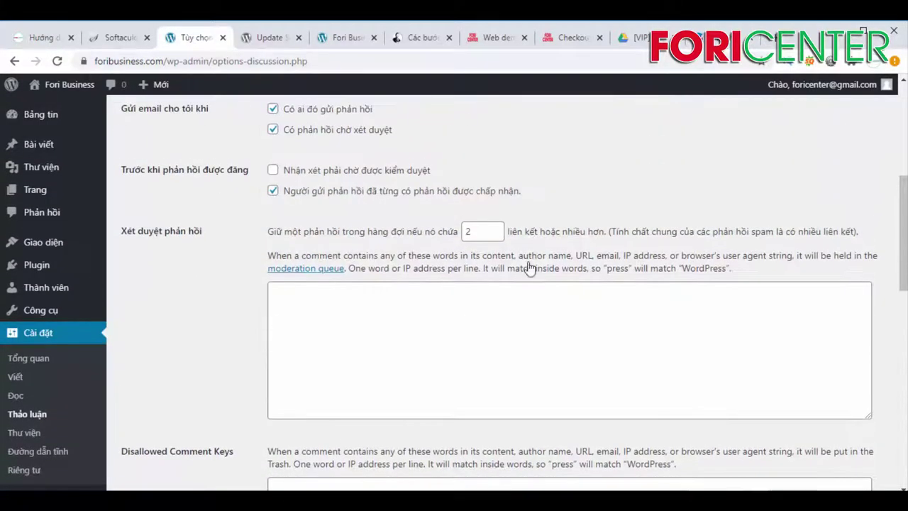
{"action": "scroll", "coordinate": [267, 276], "scroll_direction": "down", "scroll_amount": 4}
{"action": "scroll", "coordinate": [445, 210], "scroll_direction": "up", "scroll_amount": 3}
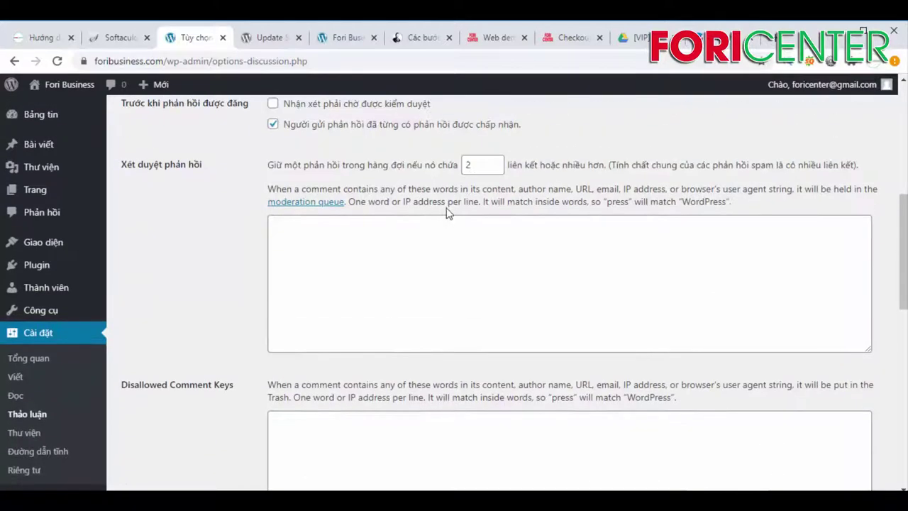
{"action": "scroll", "coordinate": [222, 256], "scroll_direction": "down", "scroll_amount": 4}
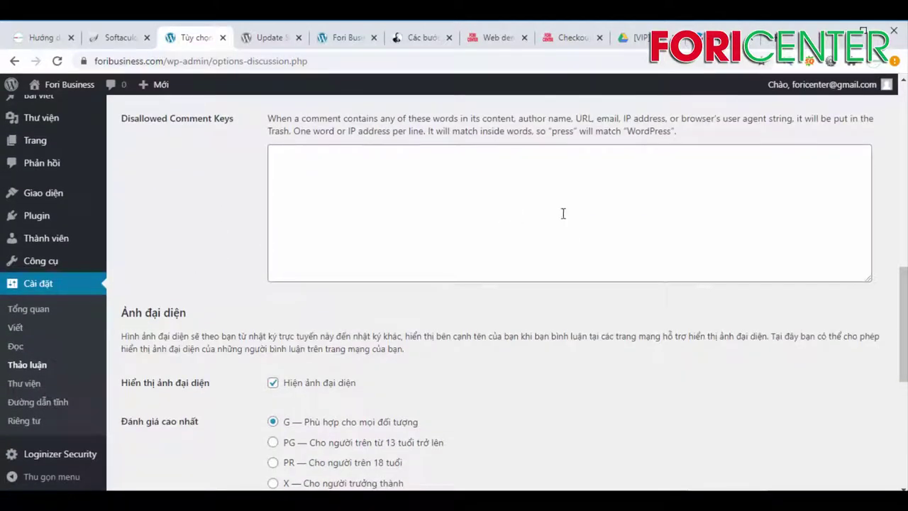
{"action": "scroll", "coordinate": [330, 264], "scroll_direction": "down", "scroll_amount": 5}
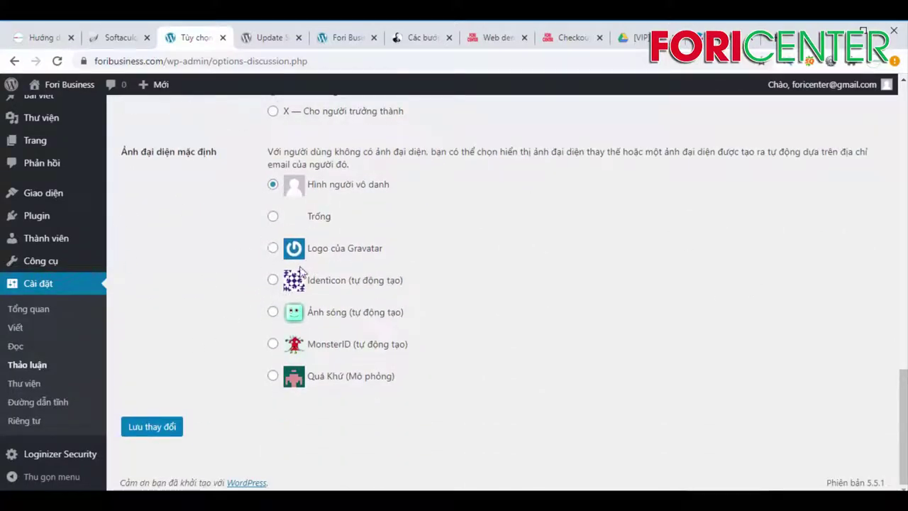
{"action": "scroll", "coordinate": [391, 288], "scroll_direction": "up", "scroll_amount": 2}
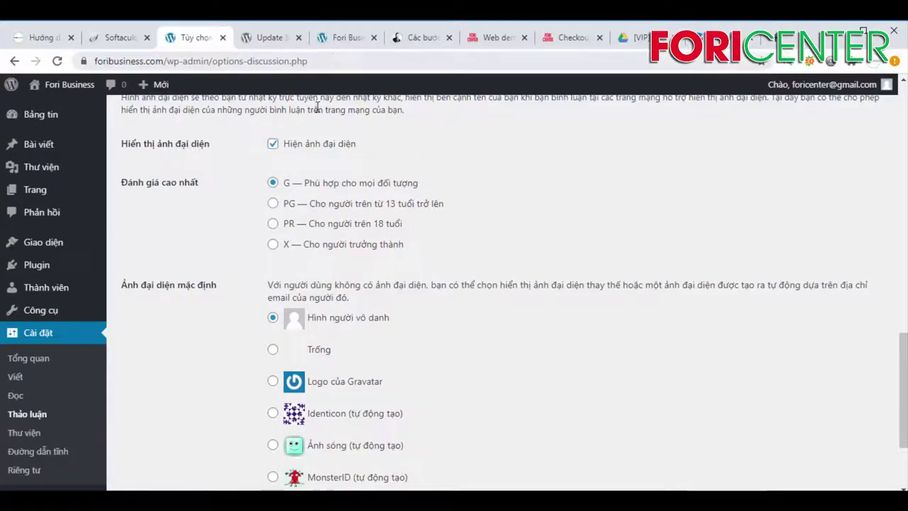
{"action": "scroll", "coordinate": [539, 339], "scroll_direction": "down", "scroll_amount": 2}
Step: Consult the table of contents of the basic website setup article, and return to the site's admin to open the Media settings (Thư viện)
{"action": "left_click", "coordinate": [406, 42]}
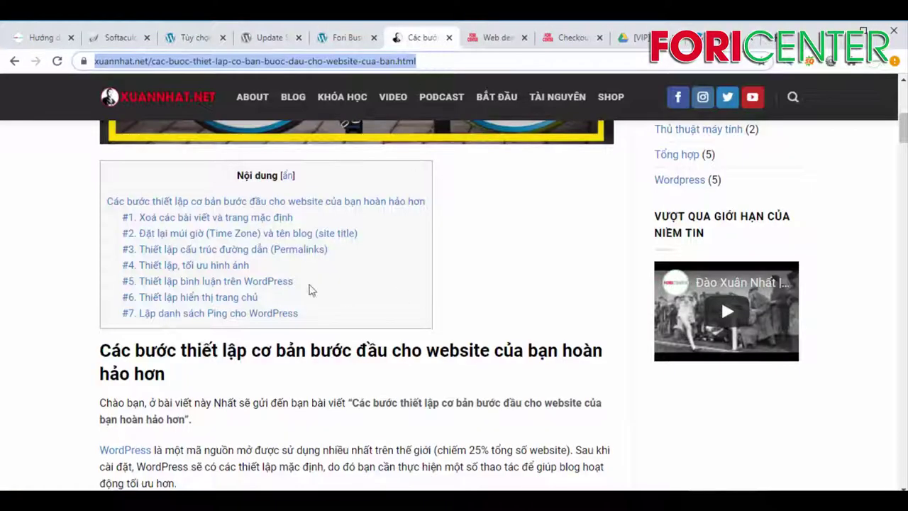
{"action": "left_click", "coordinate": [183, 42]}
{"action": "left_click", "coordinate": [24, 383]}
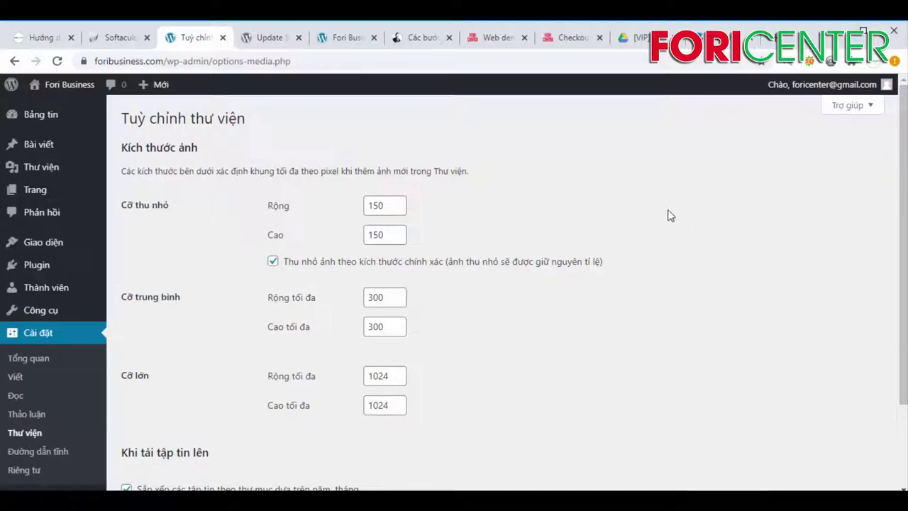
Step: Set the thumbnail size (Cỡ thu nhỏ) to a width of 0 and a height of 0
{"action": "double_click", "coordinate": [376, 208]}
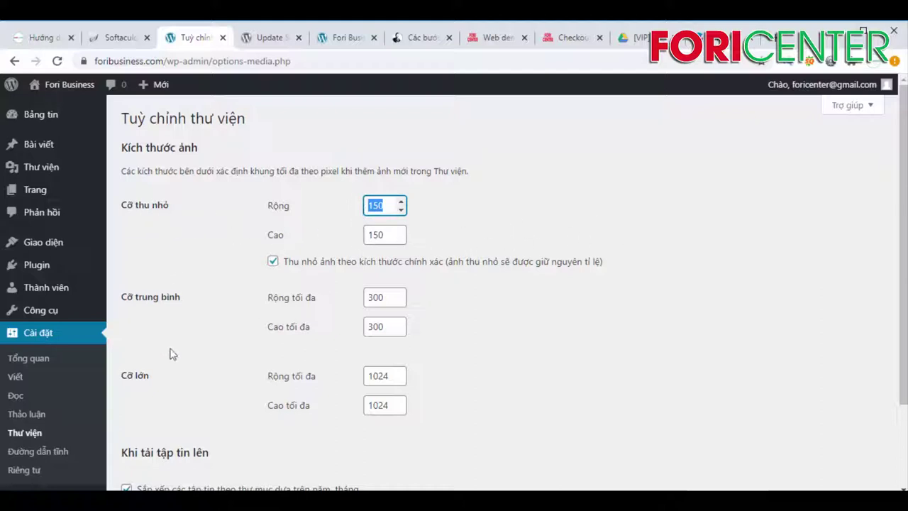
{"action": "type", "text": "0"}
{"action": "key", "text": "Tab"}
{"action": "type", "text": "0"}
{"action": "key", "text": "Tab"}
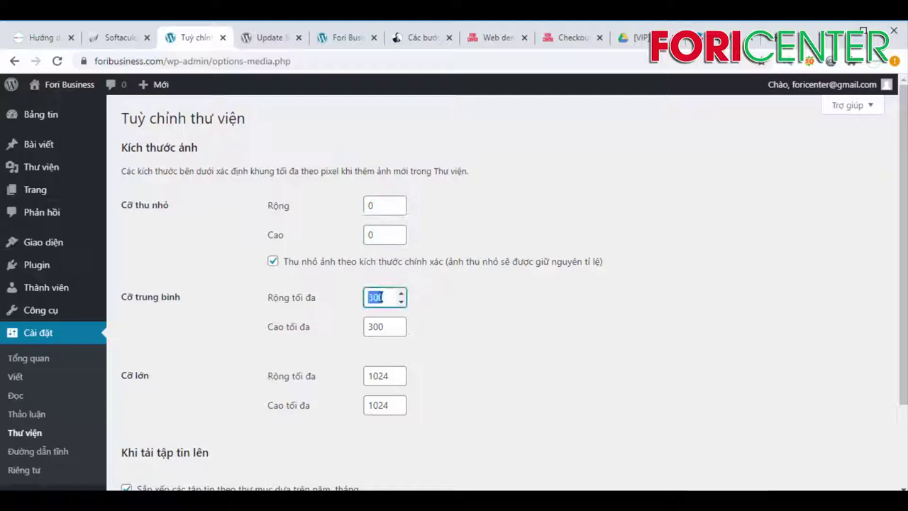
Step: Set the maximum width and height of the medium and large image sizes to 0, and save the media settings
{"action": "type", "text": "0"}
{"action": "key", "text": "Tab"}
{"action": "type", "text": "0"}
{"action": "key", "text": "Tab"}
{"action": "type", "text": "0"}
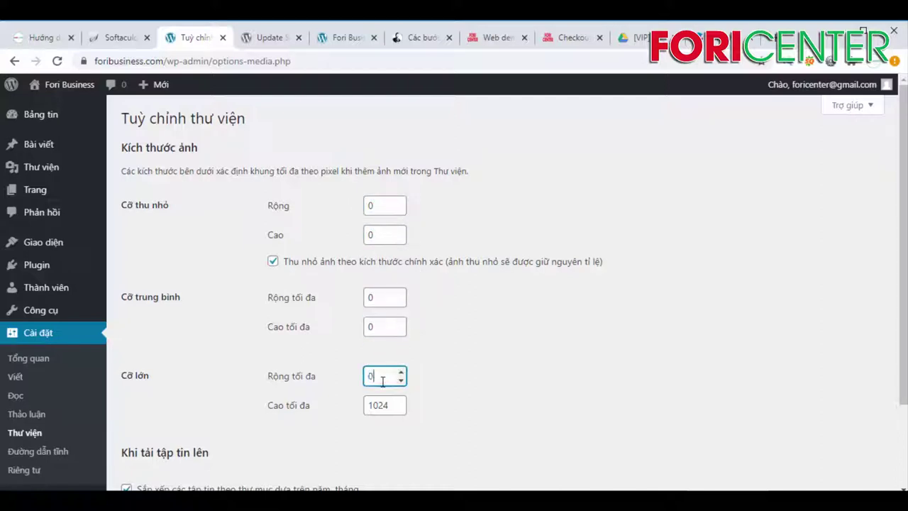
{"action": "key", "text": "Tab"}
{"action": "type", "text": "0"}
{"action": "scroll", "coordinate": [559, 329], "scroll_direction": "down", "scroll_amount": 2}
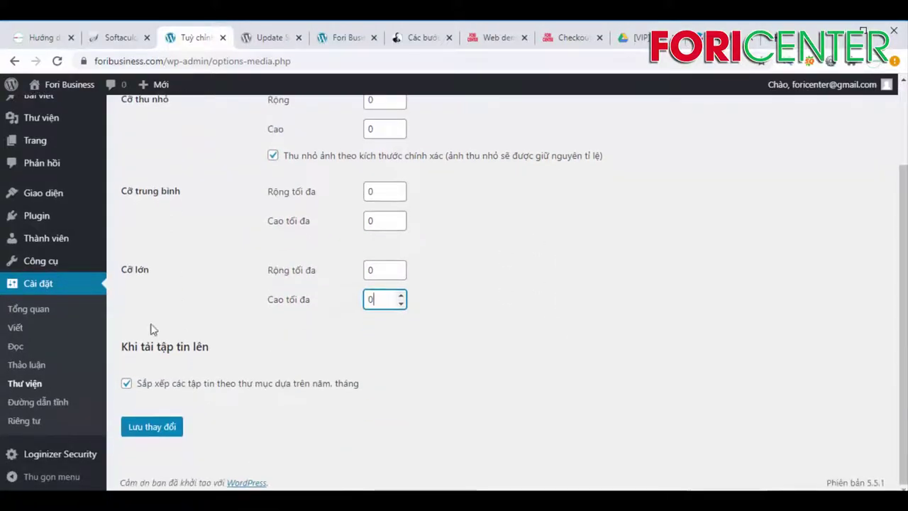
{"action": "left_click", "coordinate": [151, 429]}
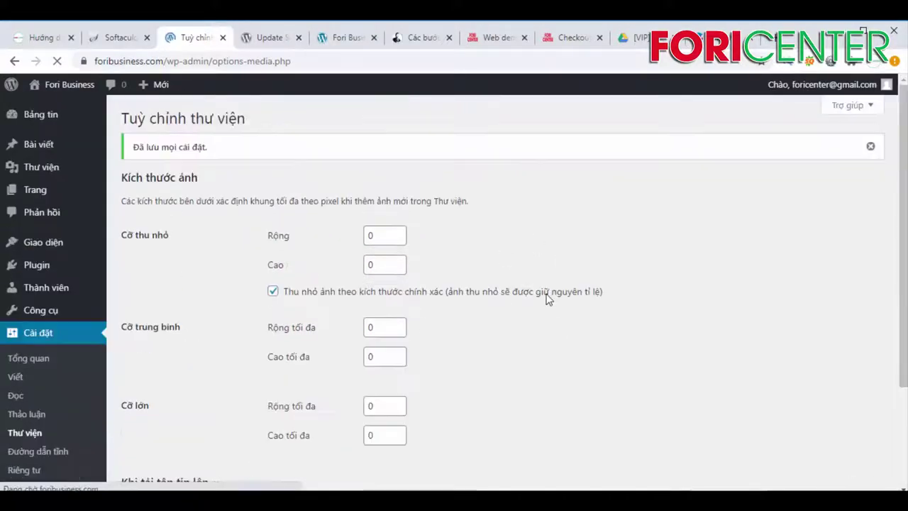
Step: Set the permalink structure (Đường dẫn tĩnh) to "Tiêu đề bài viết", save it, and review the saved page
{"action": "scroll", "coordinate": [16, 260], "scroll_direction": "down", "scroll_amount": 3}
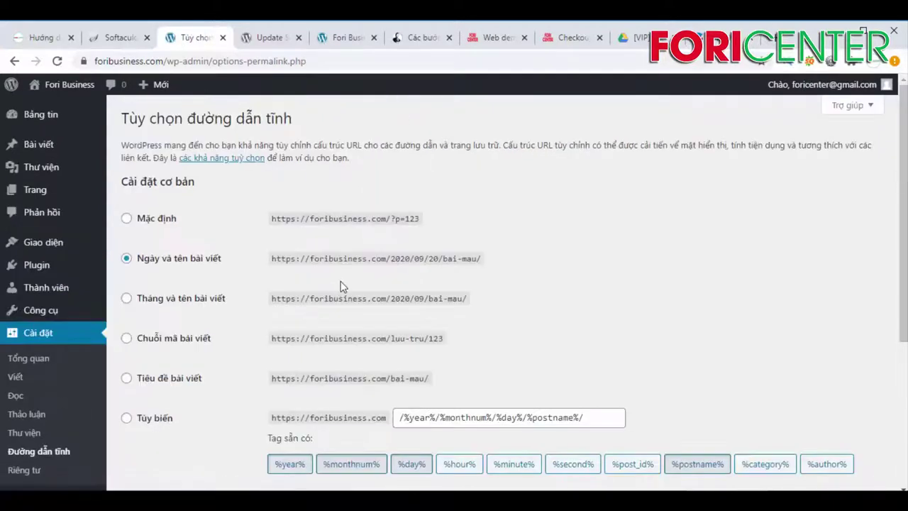
{"action": "scroll", "coordinate": [409, 312], "scroll_direction": "down", "scroll_amount": 1}
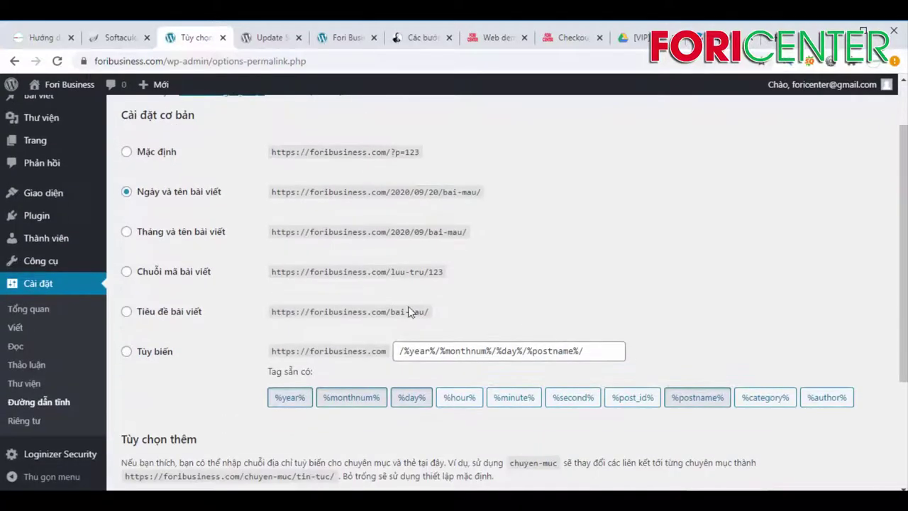
{"action": "left_click", "coordinate": [126, 312]}
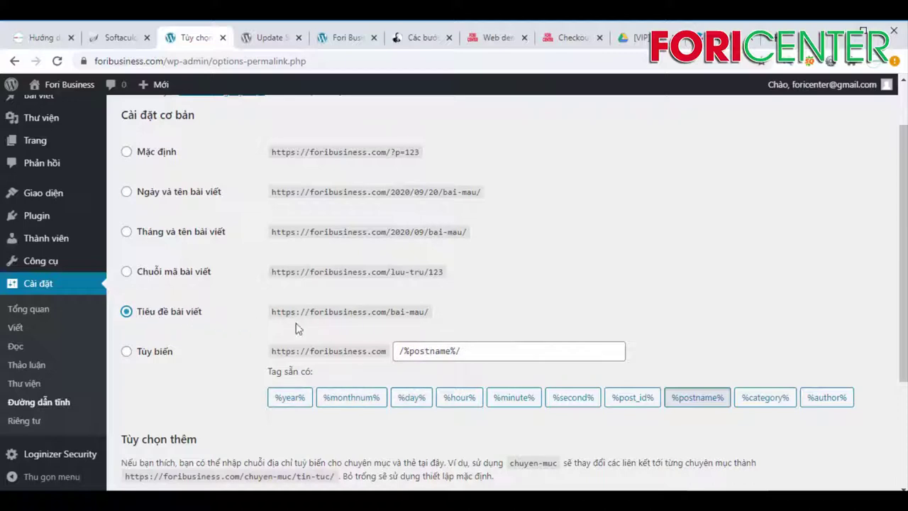
{"action": "scroll", "coordinate": [405, 319], "scroll_direction": "down", "scroll_amount": 3}
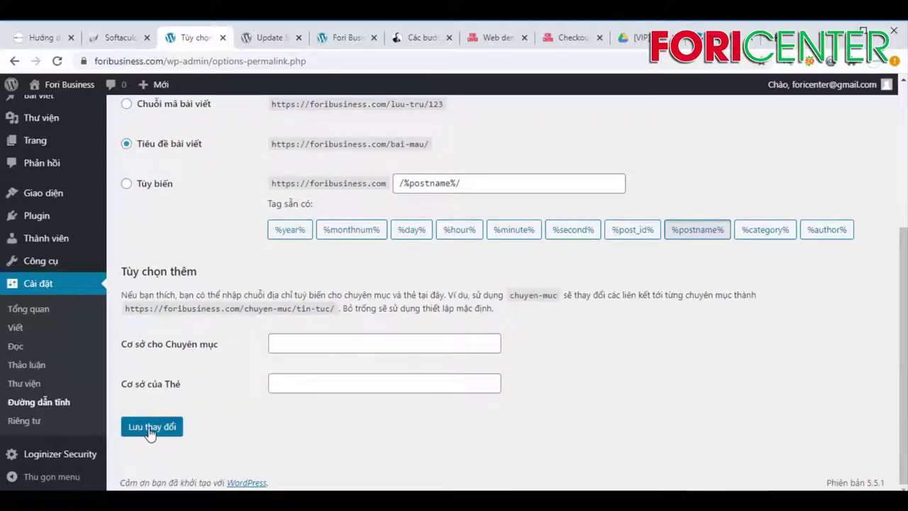
{"action": "left_click", "coordinate": [147, 428]}
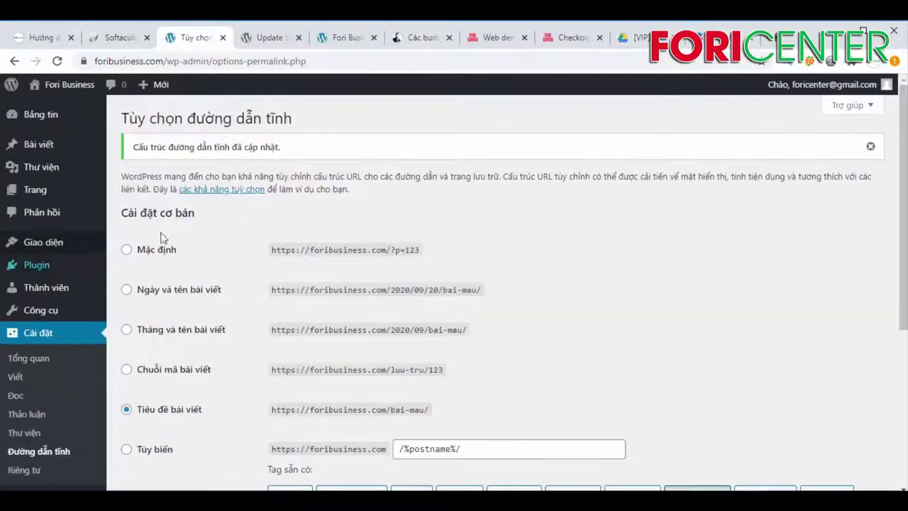
{"action": "scroll", "coordinate": [183, 285], "scroll_direction": "down", "scroll_amount": 4}
{"action": "scroll", "coordinate": [181, 285], "scroll_direction": "up", "scroll_amount": 4}
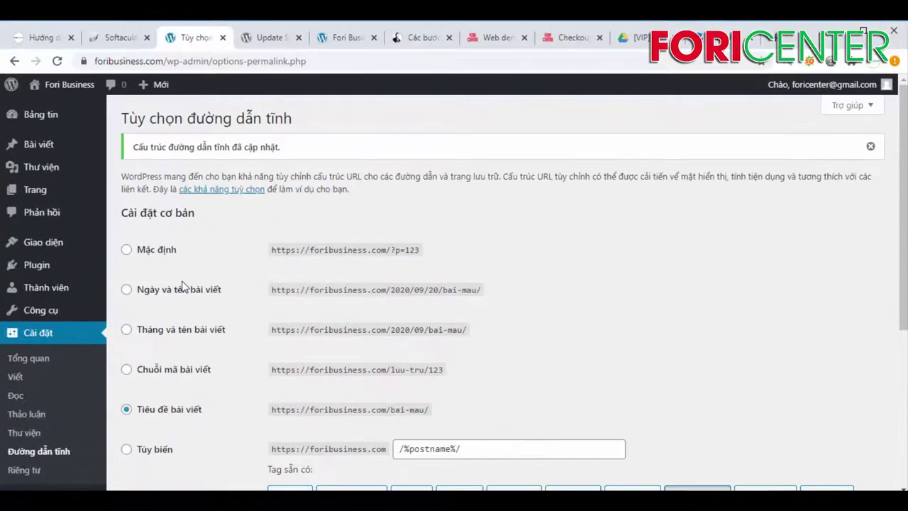
{"action": "scroll", "coordinate": [320, 278], "scroll_direction": "down", "scroll_amount": 3}
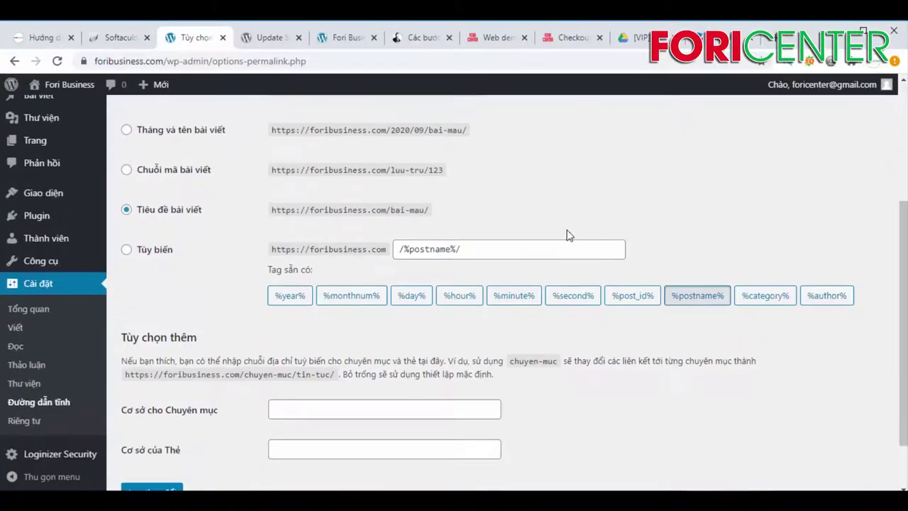
Step: Look through the curriculum of the 24-hour website design course and view the shared Drive folder of member resources
{"action": "left_click", "coordinate": [478, 40]}
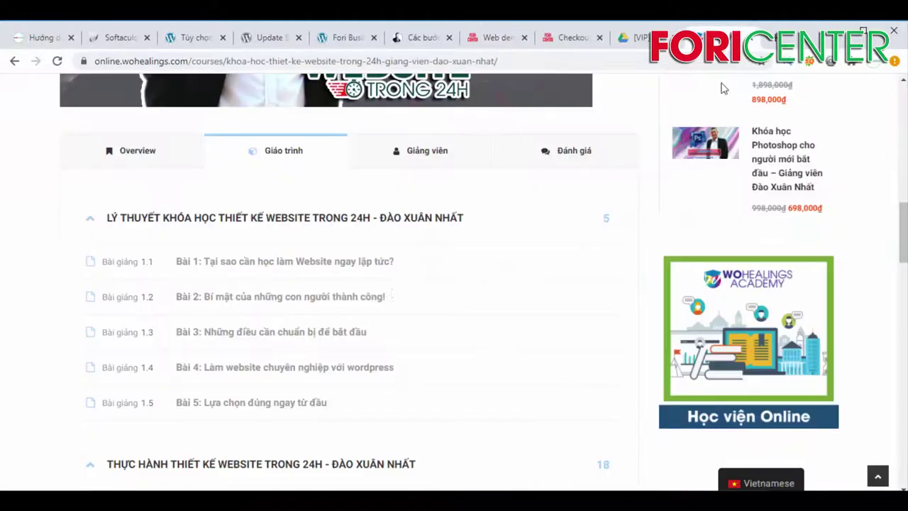
{"action": "scroll", "coordinate": [298, 293], "scroll_direction": "down", "scroll_amount": 5}
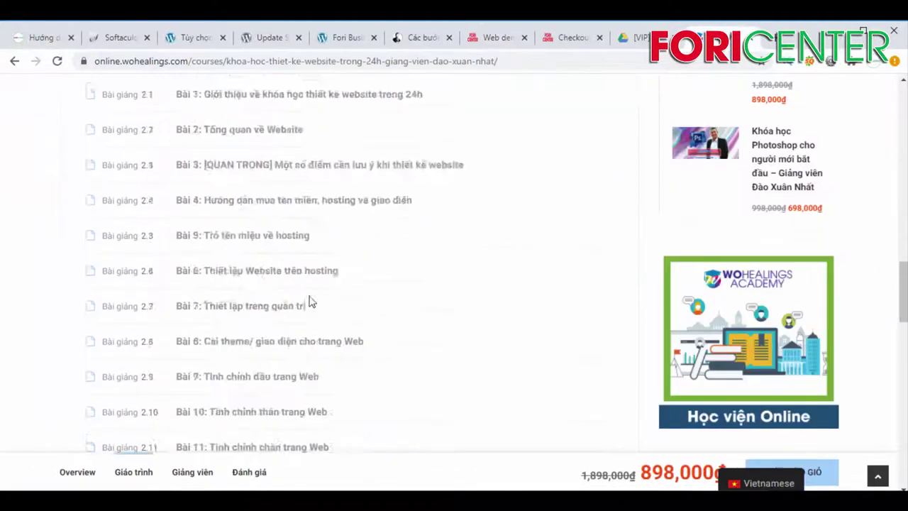
{"action": "scroll", "coordinate": [310, 300], "scroll_direction": "down", "scroll_amount": 8}
{"action": "scroll", "coordinate": [310, 294], "scroll_direction": "up", "scroll_amount": 13}
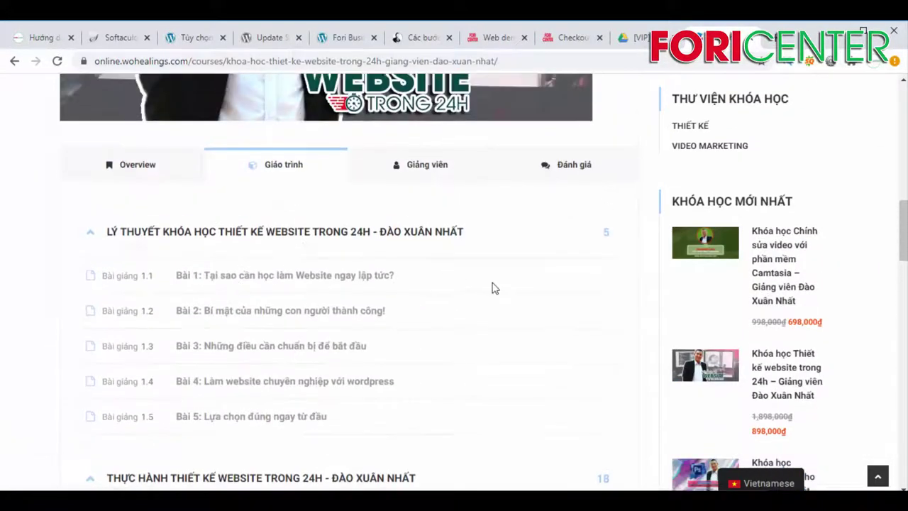
{"action": "scroll", "coordinate": [494, 288], "scroll_direction": "up", "scroll_amount": 3}
{"action": "scroll", "coordinate": [367, 322], "scroll_direction": "down", "scroll_amount": 4}
{"action": "scroll", "coordinate": [364, 304], "scroll_direction": "up", "scroll_amount": 3}
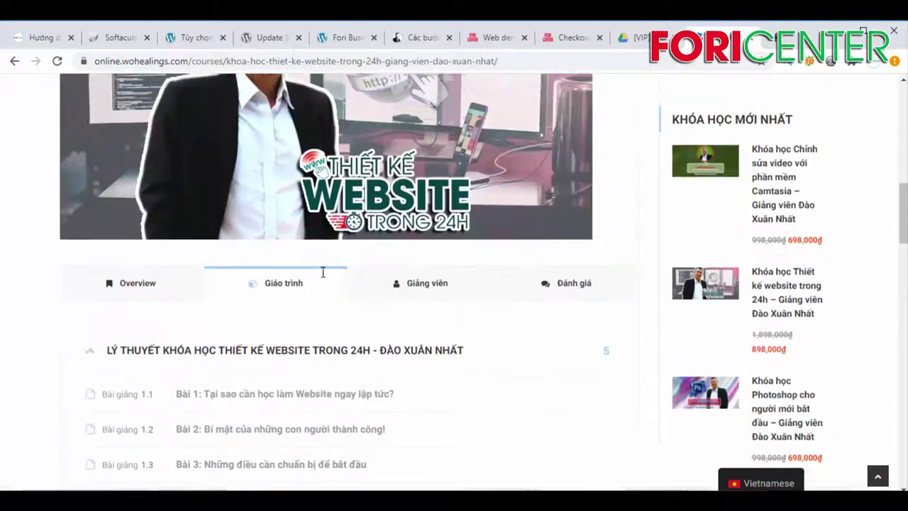
{"action": "scroll", "coordinate": [322, 272], "scroll_direction": "up", "scroll_amount": 1}
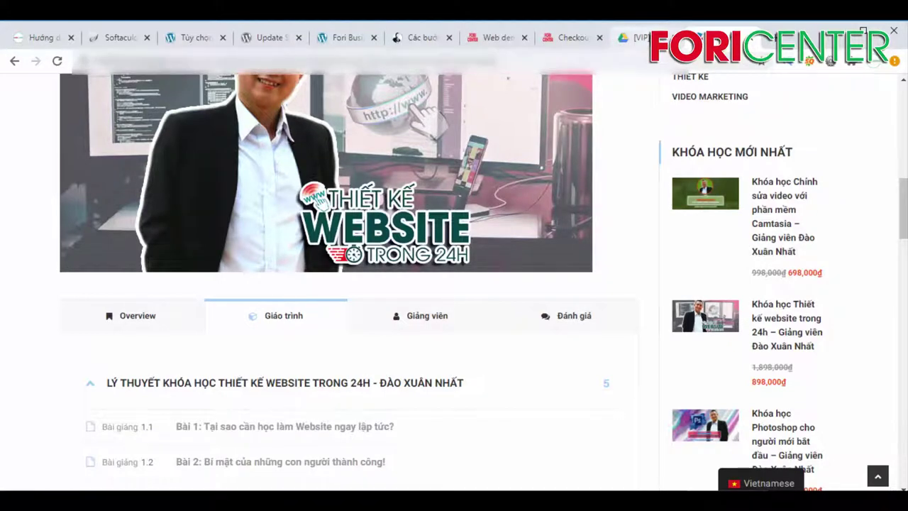
{"action": "key", "text": "Return"}
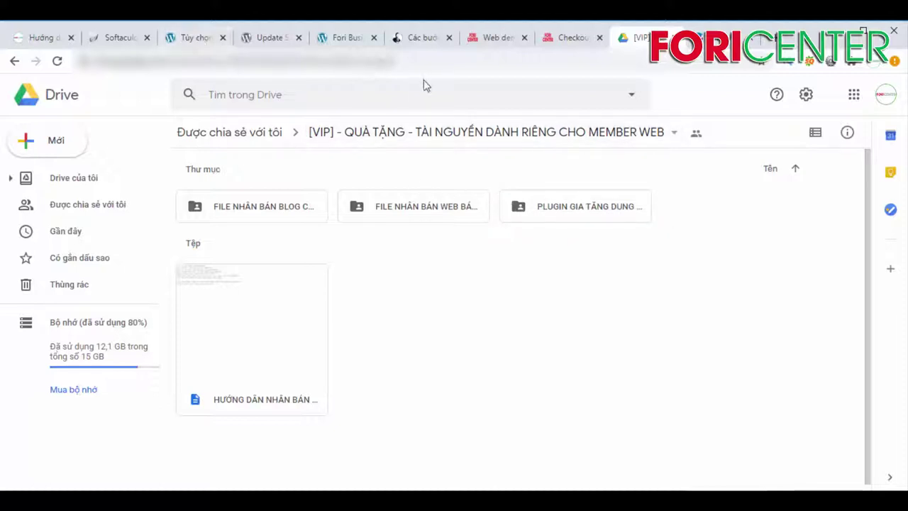
Step: Return to the WordPress admin tab and open the page for adding new plugins (Cài mới)
{"action": "left_click", "coordinate": [189, 41]}
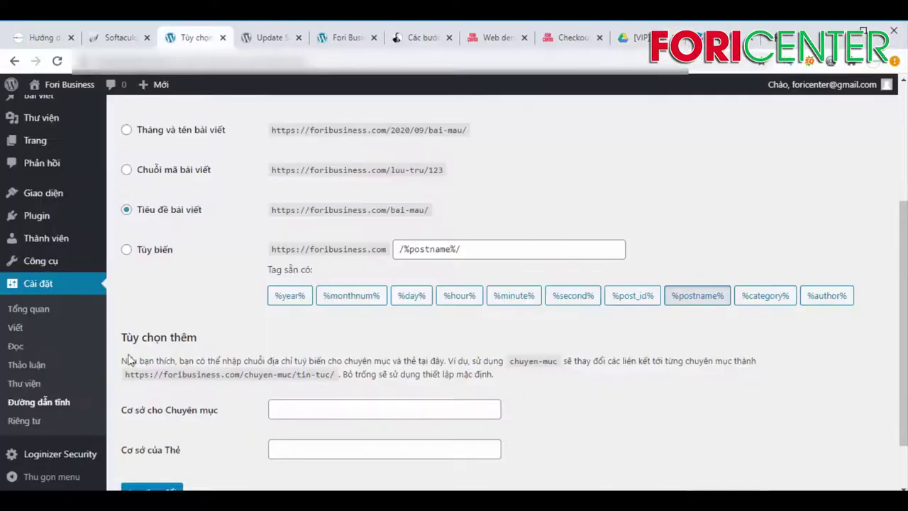
{"action": "scroll", "coordinate": [85, 327], "scroll_direction": "up", "scroll_amount": 1}
{"action": "mouse_move", "coordinate": [41, 269]}
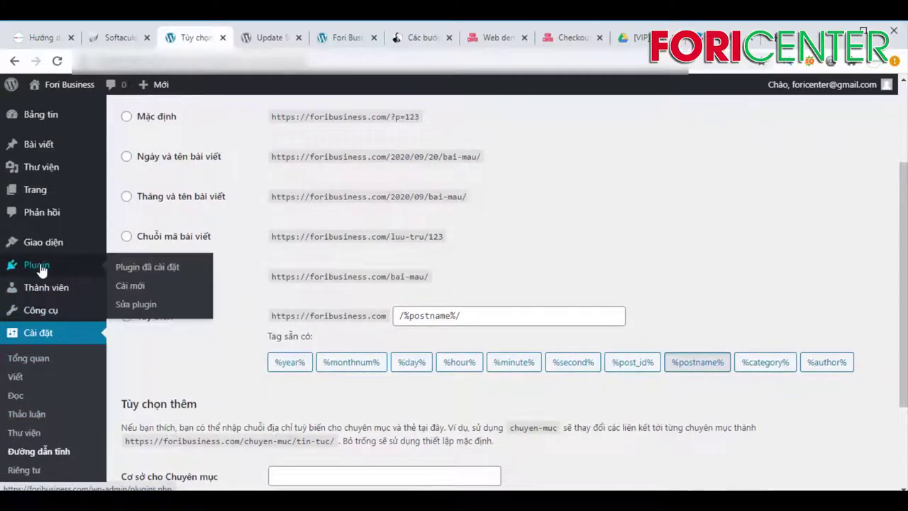
{"action": "left_click", "coordinate": [132, 287]}
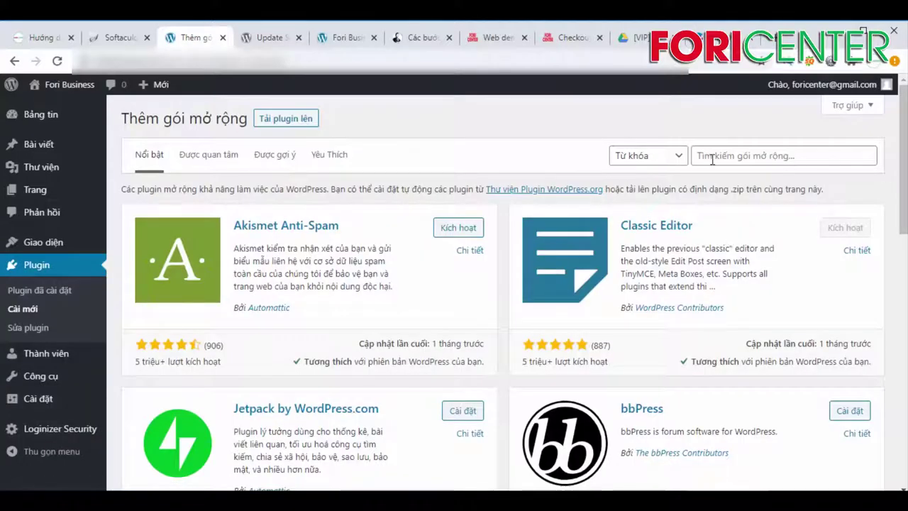
Step: Open the text guide on cloning and optimizing websites in the shared Drive folder and examine its steps, including the required "ALL IN ONE" plugin
{"action": "left_click", "coordinate": [746, 155]}
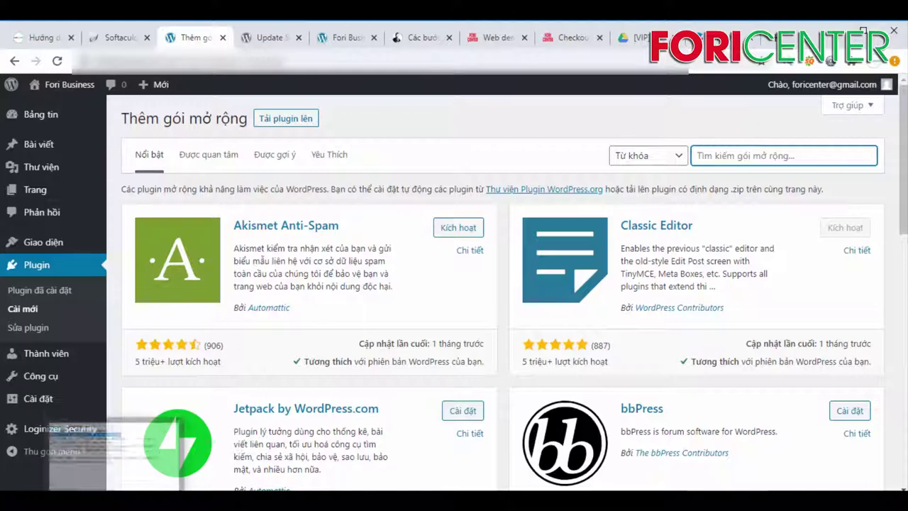
{"action": "left_click", "coordinate": [639, 37]}
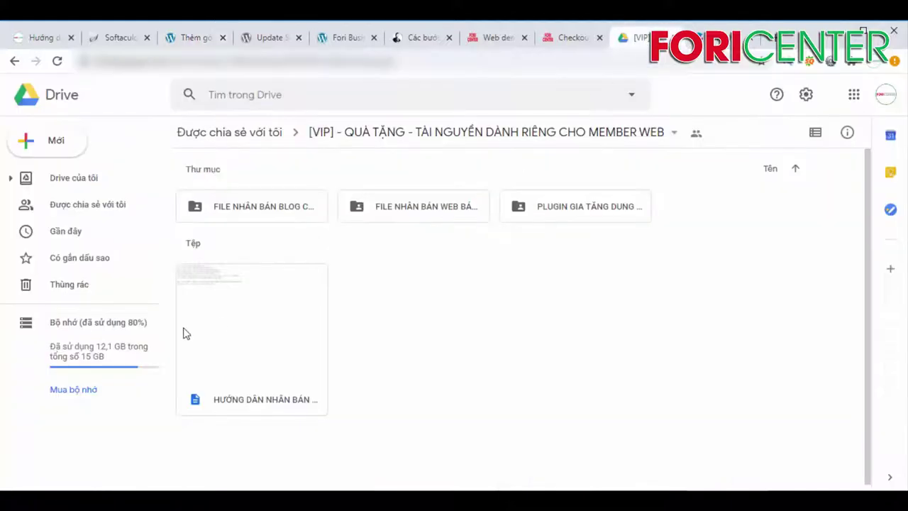
{"action": "double_click", "coordinate": [258, 307]}
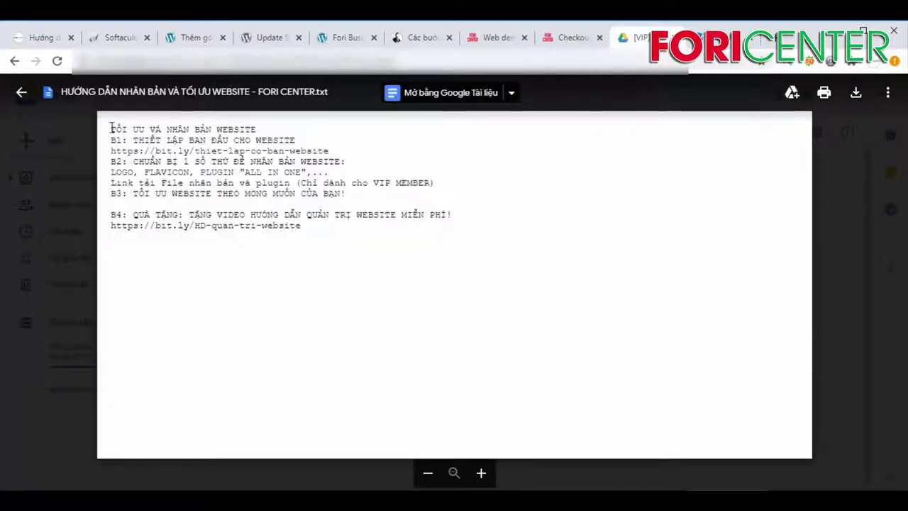
{"action": "left_click_drag", "start_coordinate": [112, 128], "coordinate": [353, 237]}
{"action": "left_click", "coordinate": [354, 237]}
{"action": "left_click_drag", "start_coordinate": [112, 173], "coordinate": [189, 171]}
{"action": "left_click", "coordinate": [147, 161]}
{"action": "left_click_drag", "start_coordinate": [128, 172], "coordinate": [185, 174]}
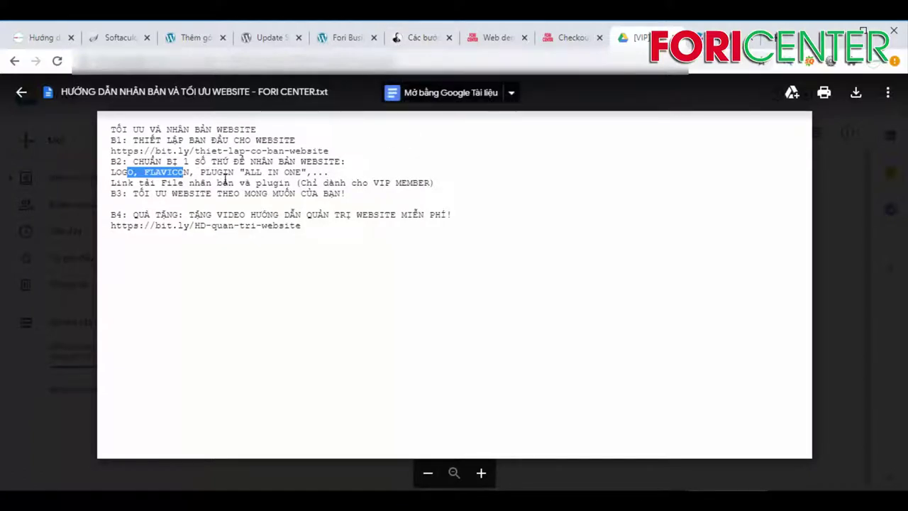
{"action": "left_click", "coordinate": [496, 202]}
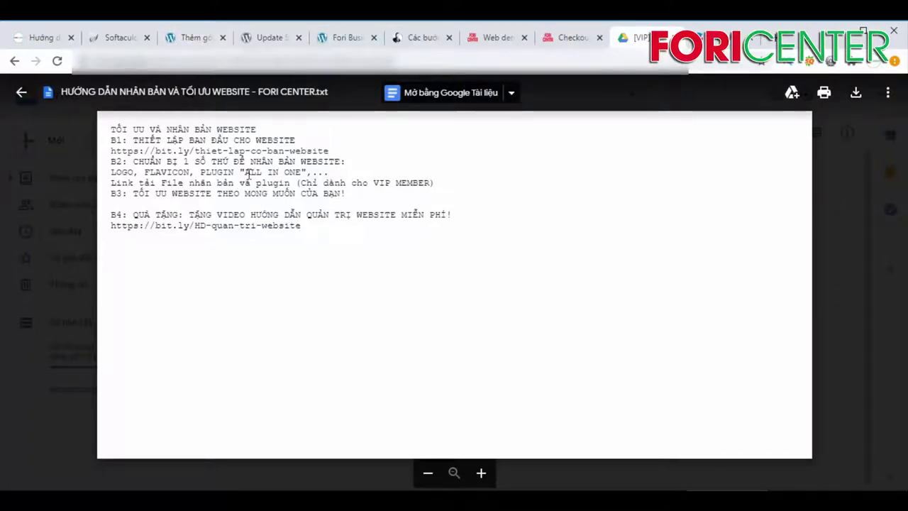
{"action": "left_click_drag", "start_coordinate": [246, 174], "coordinate": [301, 172]}
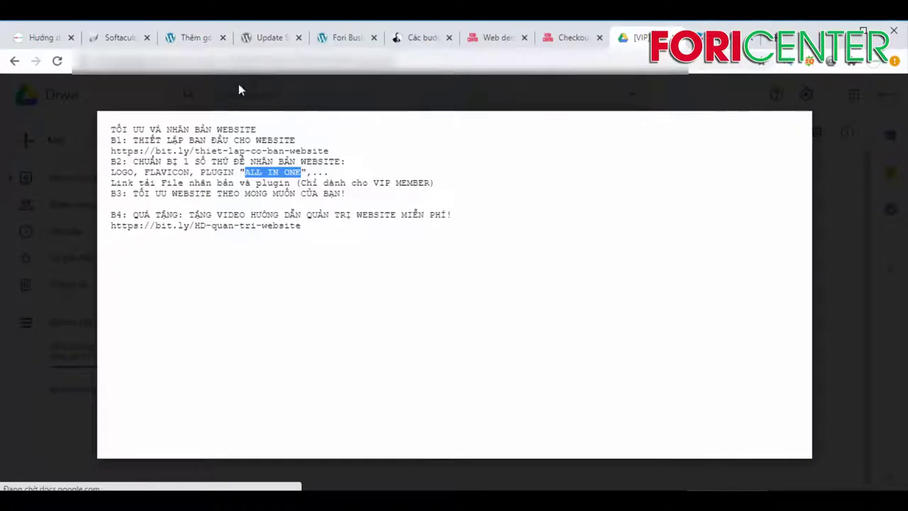
Step: Return to the WordPress add-plugin page, search for "all in one", and install the All-in-One WP Migration plugin
{"action": "left_click", "coordinate": [184, 35]}
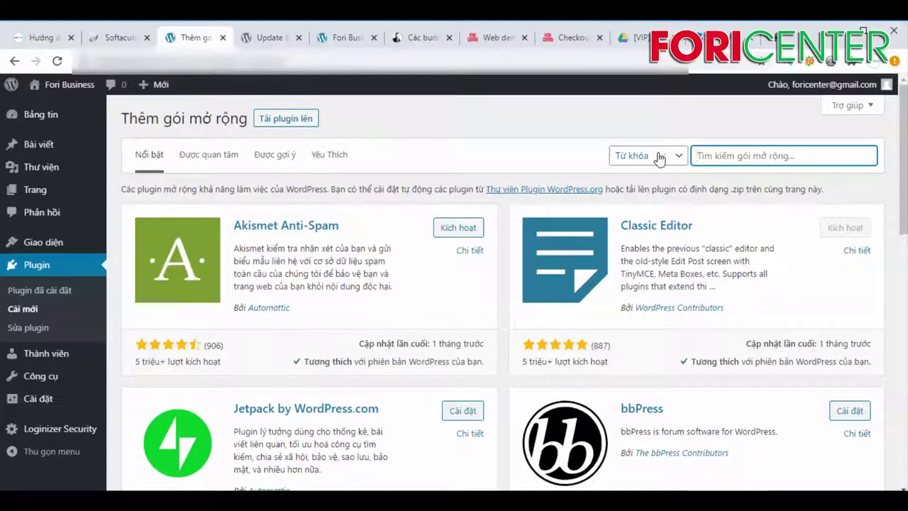
{"action": "type", "text": "all"}
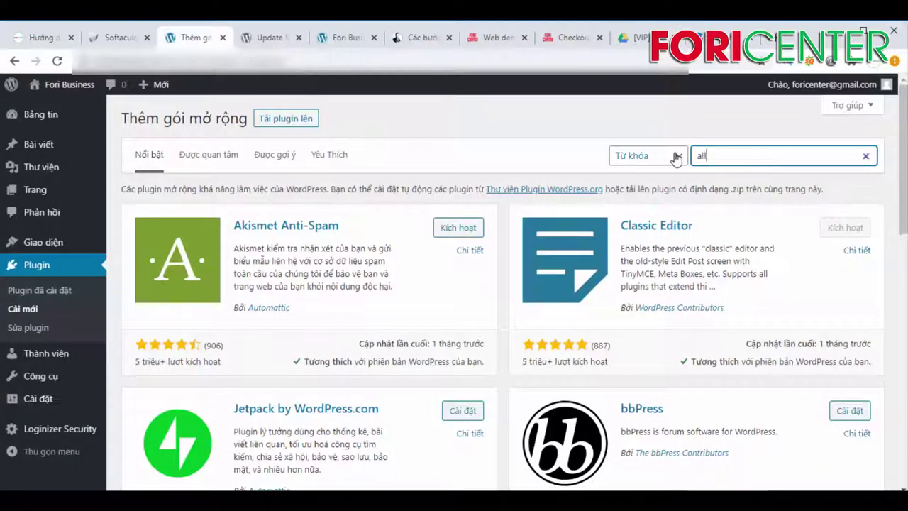
{"action": "type", "text": " in one"}
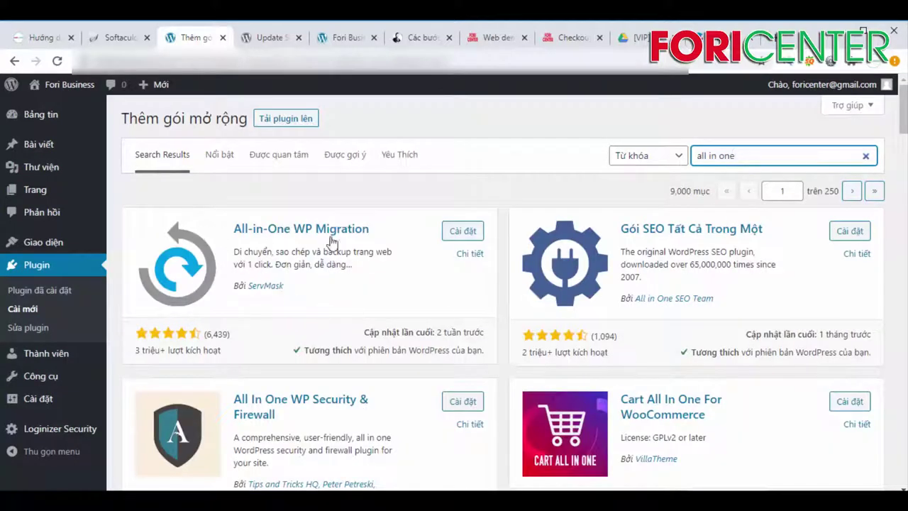
{"action": "left_click", "coordinate": [462, 234]}
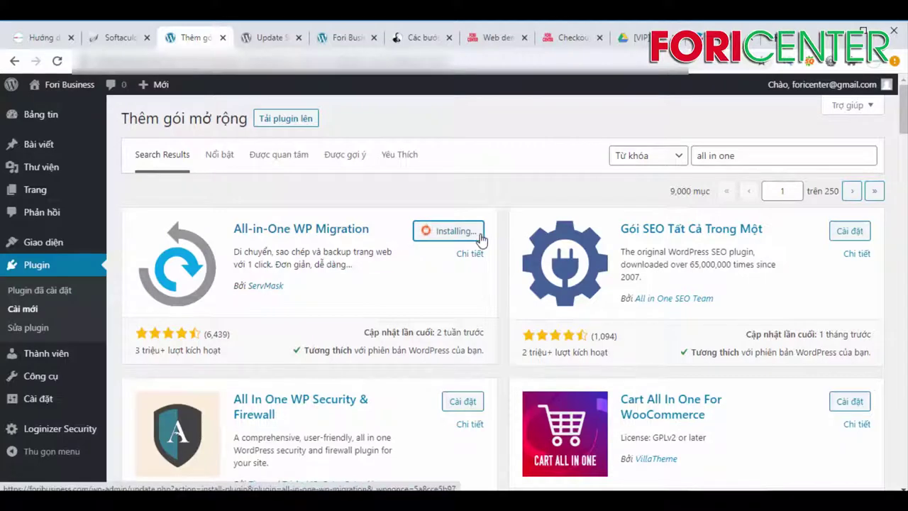
Step: Close the guide in Drive, start downloading the shared [VIP] resource folder, and cancel the download
{"action": "left_click", "coordinate": [637, 39]}
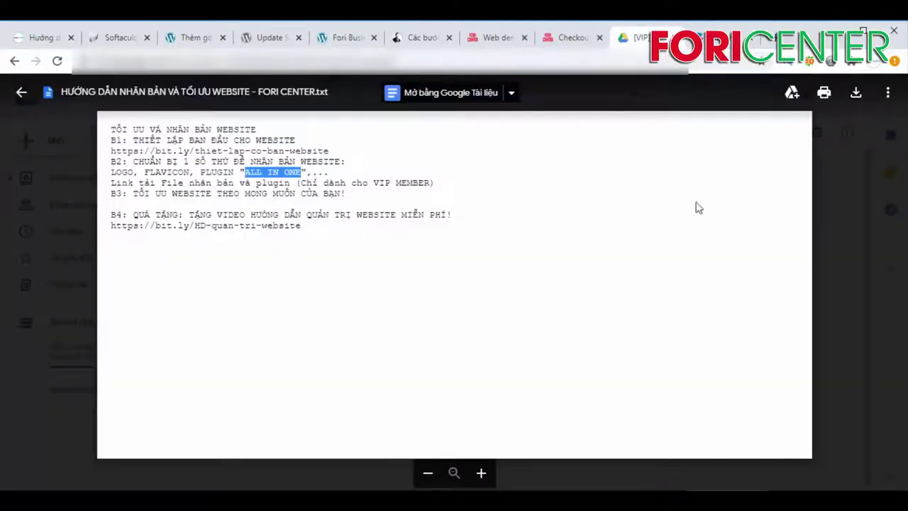
{"action": "left_click", "coordinate": [820, 196]}
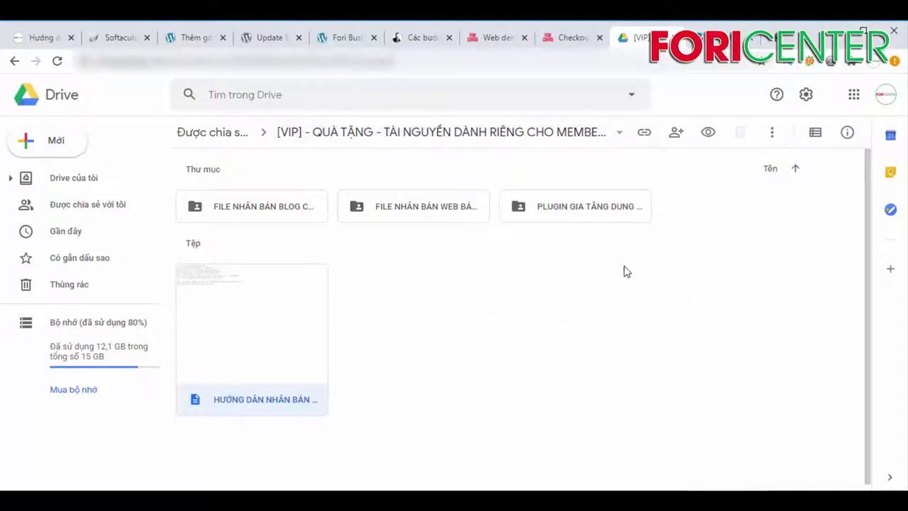
{"action": "left_click", "coordinate": [454, 133]}
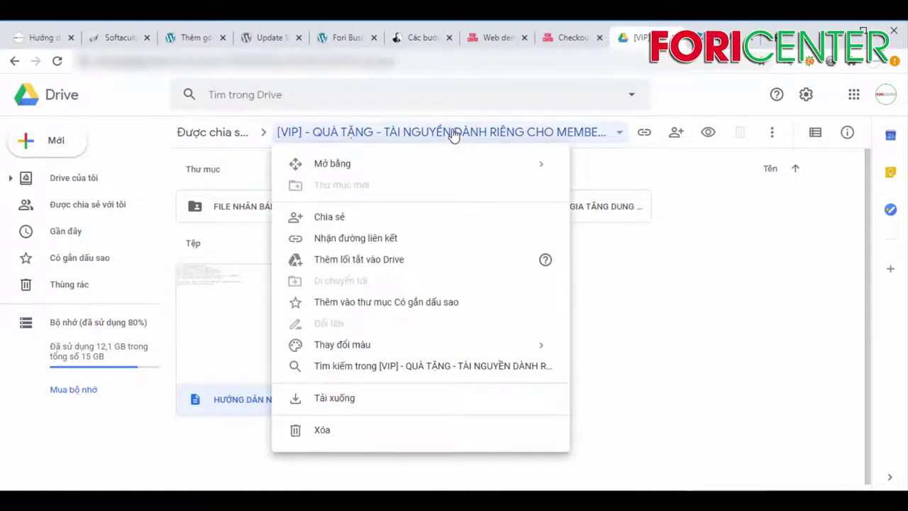
{"action": "left_click", "coordinate": [346, 397]}
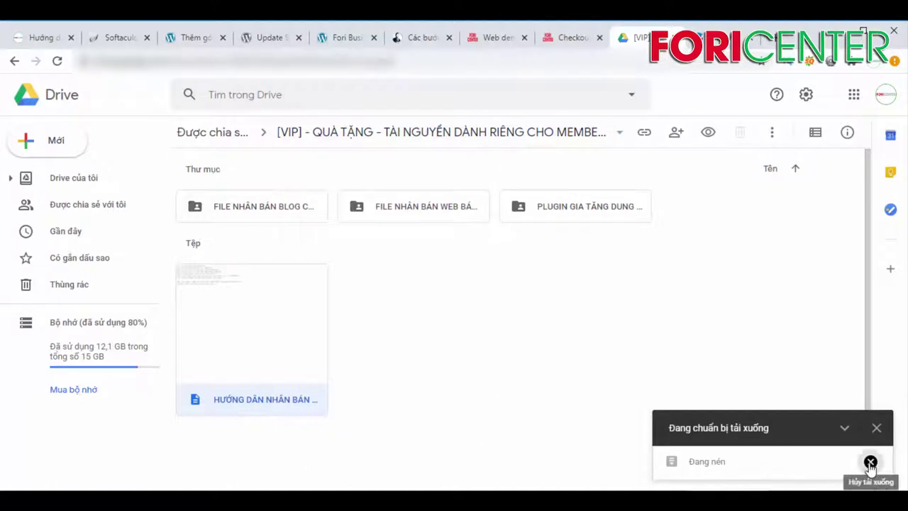
{"action": "left_click", "coordinate": [871, 462]}
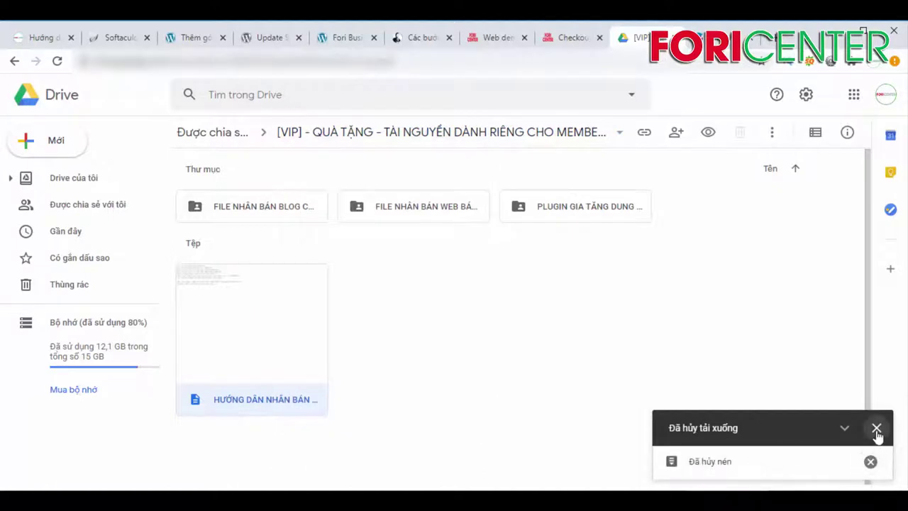
{"action": "left_click", "coordinate": [877, 428]}
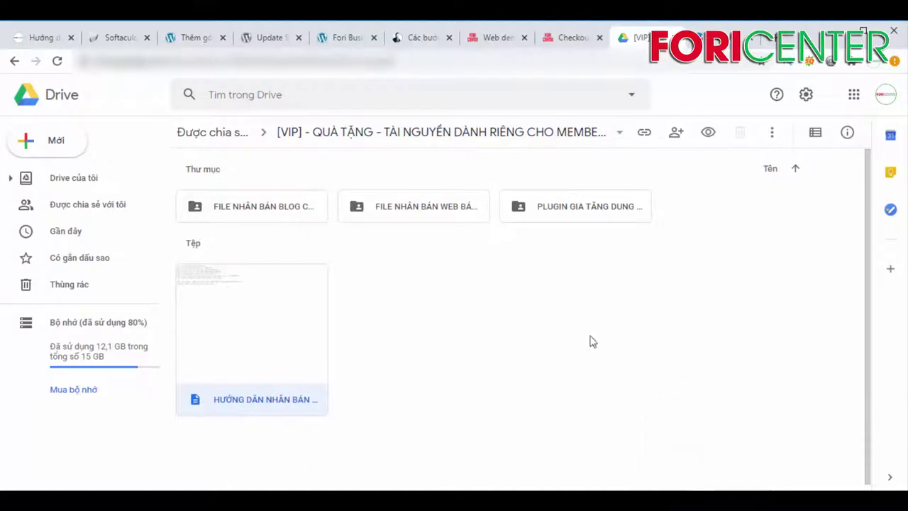
Step: Return to WordPress, activate the All-in-One WP Migration plugin, and review the list of installed plugins
{"action": "left_click", "coordinate": [190, 37]}
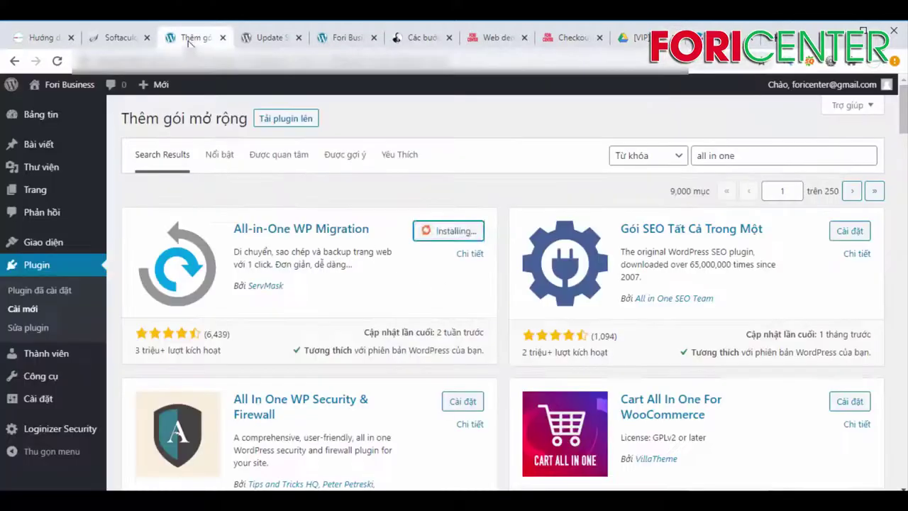
{"action": "left_click", "coordinate": [461, 239]}
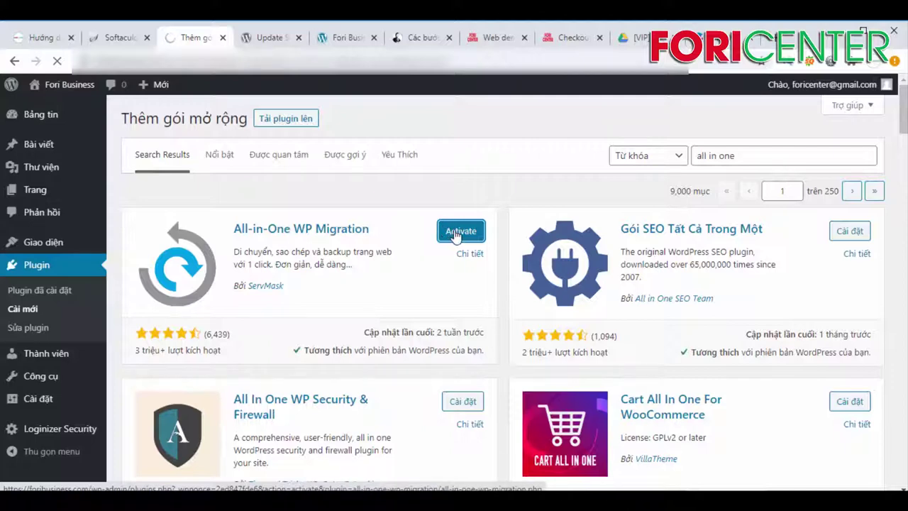
{"action": "scroll", "coordinate": [460, 233], "scroll_direction": "down", "scroll_amount": 1}
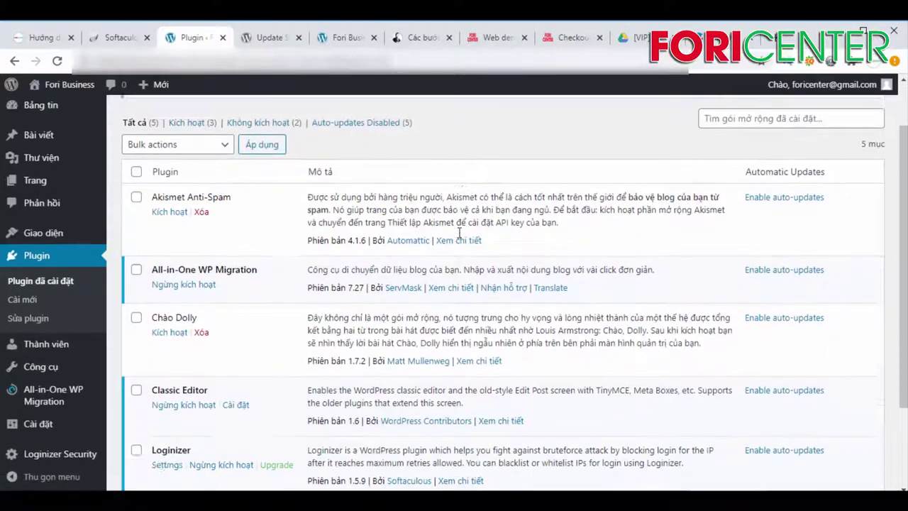
{"action": "scroll", "coordinate": [460, 233], "scroll_direction": "down", "scroll_amount": 2}
{"action": "scroll", "coordinate": [255, 302], "scroll_direction": "up", "scroll_amount": 3}
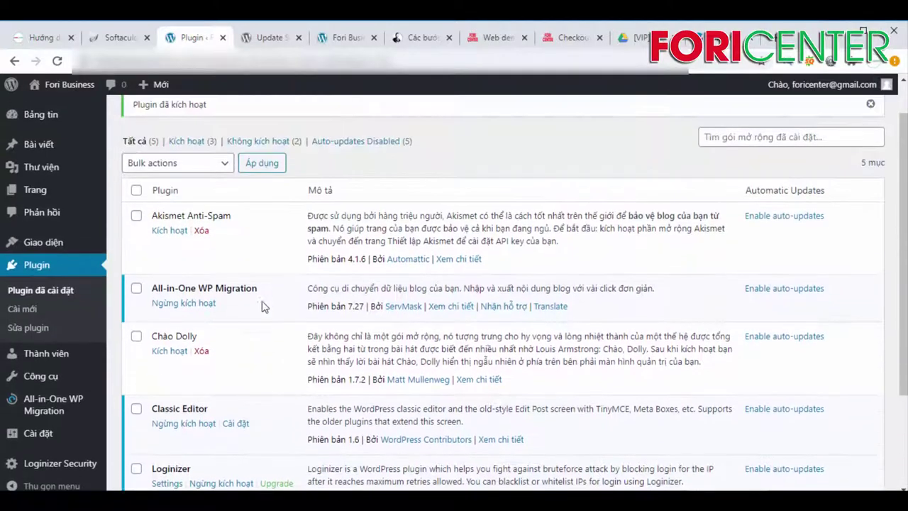
{"action": "scroll", "coordinate": [261, 307], "scroll_direction": "down", "scroll_amount": 2}
Step: Open the import page (Nhập) of All-in-One WP Migration and check its maximum upload file size and the plugin folder in Drive
{"action": "mouse_move", "coordinate": [63, 376]}
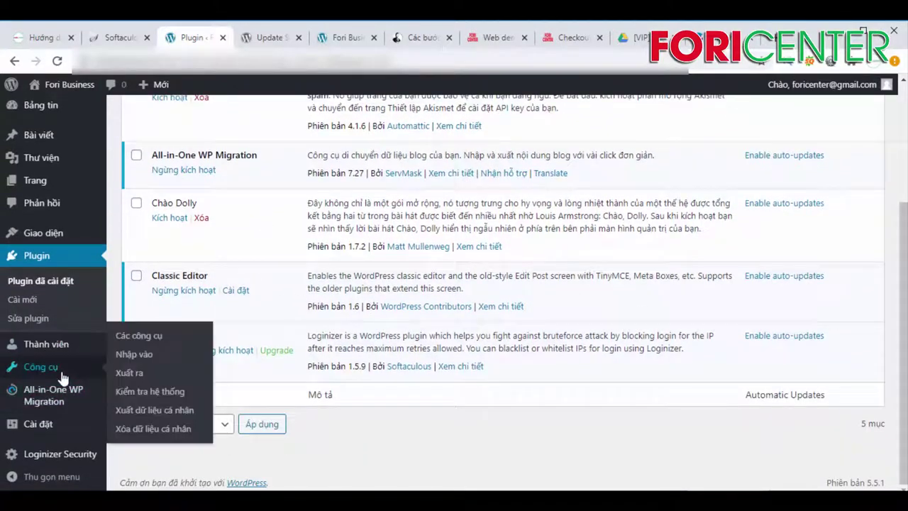
{"action": "left_click", "coordinate": [52, 402]}
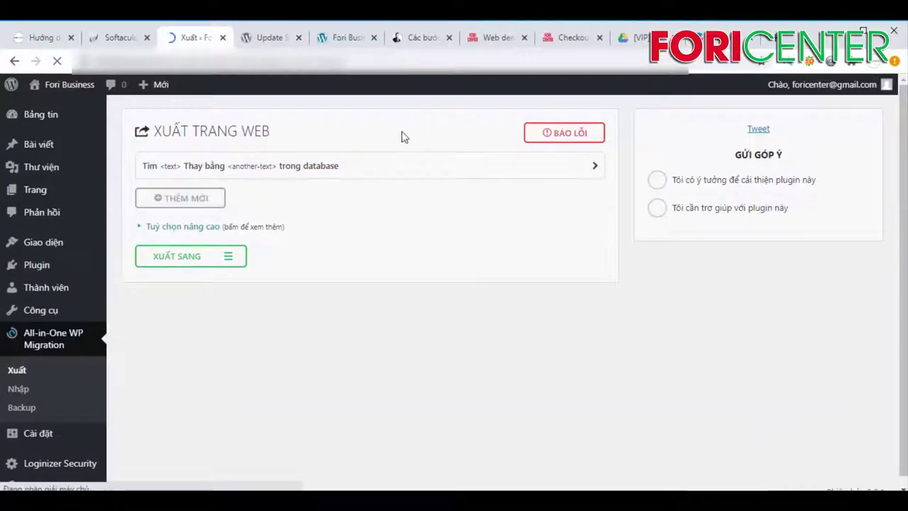
{"action": "left_click", "coordinate": [17, 390]}
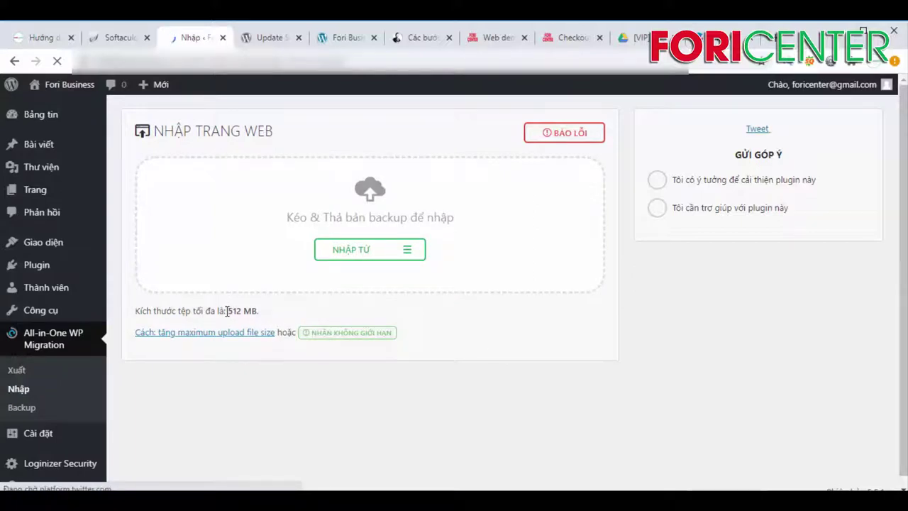
{"action": "left_click_drag", "start_coordinate": [228, 311], "coordinate": [286, 316]}
{"action": "left_click", "coordinate": [283, 318]}
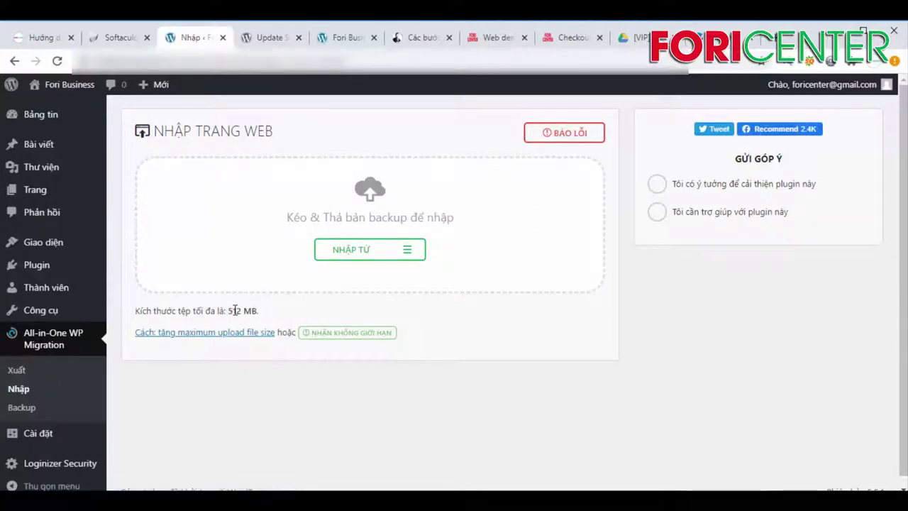
{"action": "left_click_drag", "start_coordinate": [228, 310], "coordinate": [263, 314]}
{"action": "left_click", "coordinate": [274, 315]}
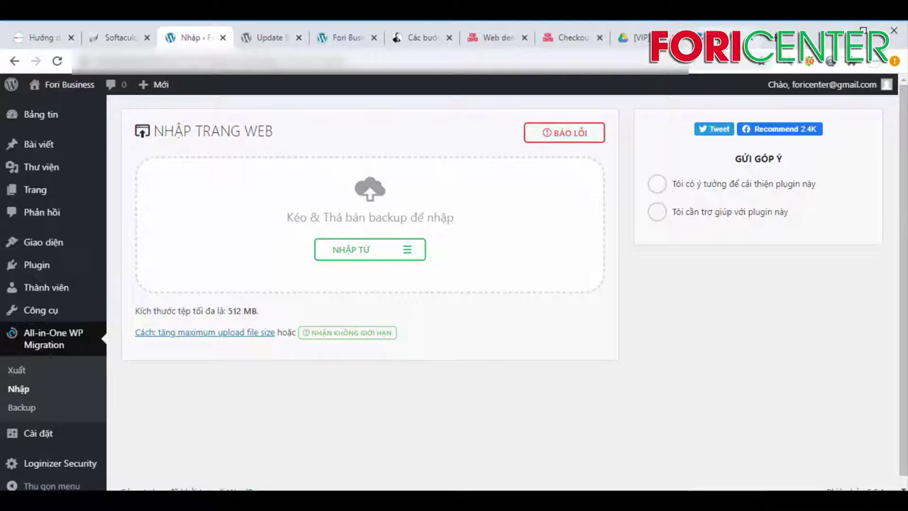
{"action": "left_click", "coordinate": [630, 38]}
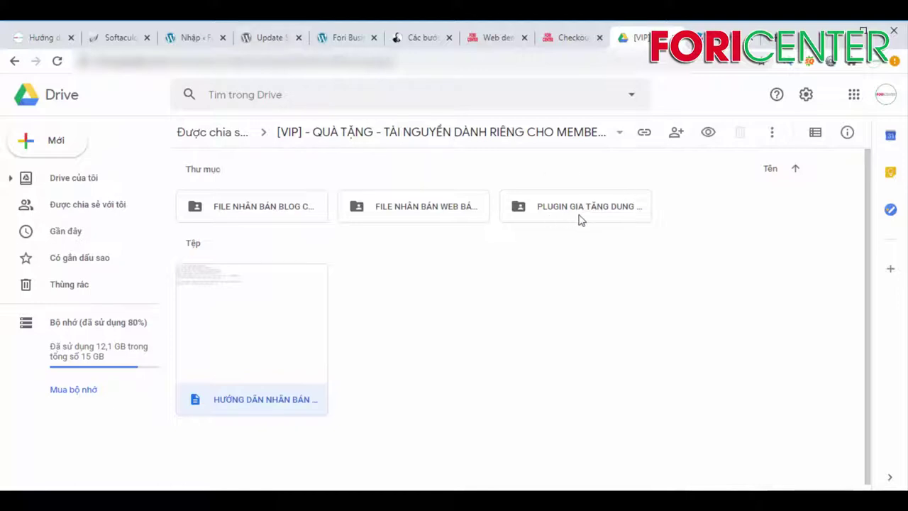
{"action": "left_click", "coordinate": [192, 37]}
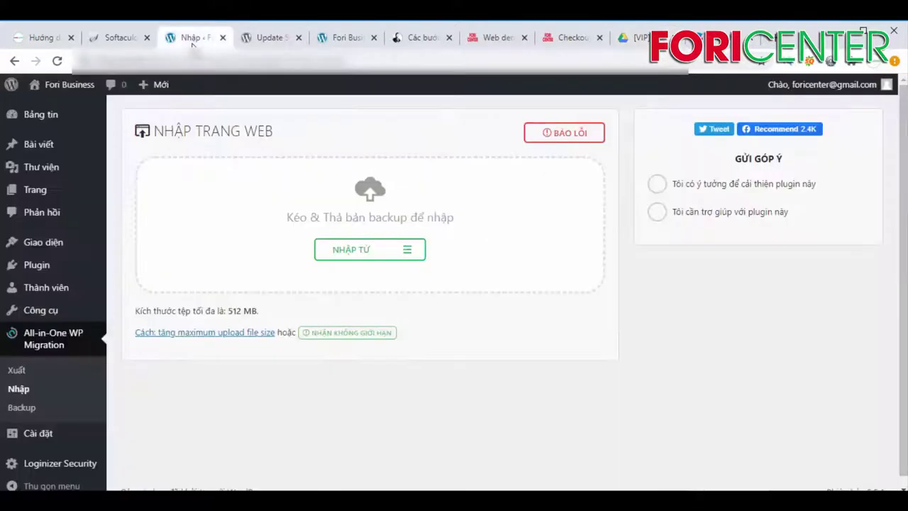
{"action": "left_click_drag", "start_coordinate": [229, 312], "coordinate": [249, 312]}
{"action": "left_click", "coordinate": [263, 314]}
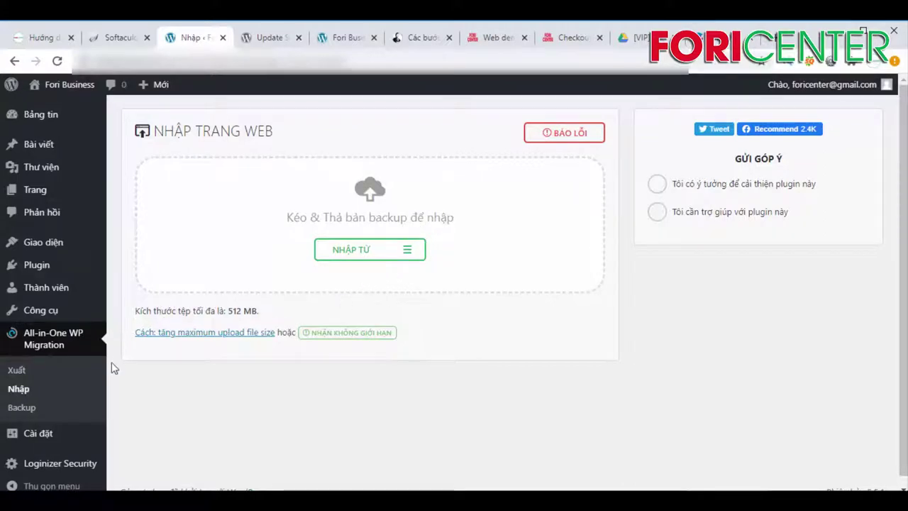
Step: Upload all-in-one-wp-migration-file-extension.zip from Downloads as a new WordPress plugin and install it
{"action": "mouse_move", "coordinate": [39, 277]}
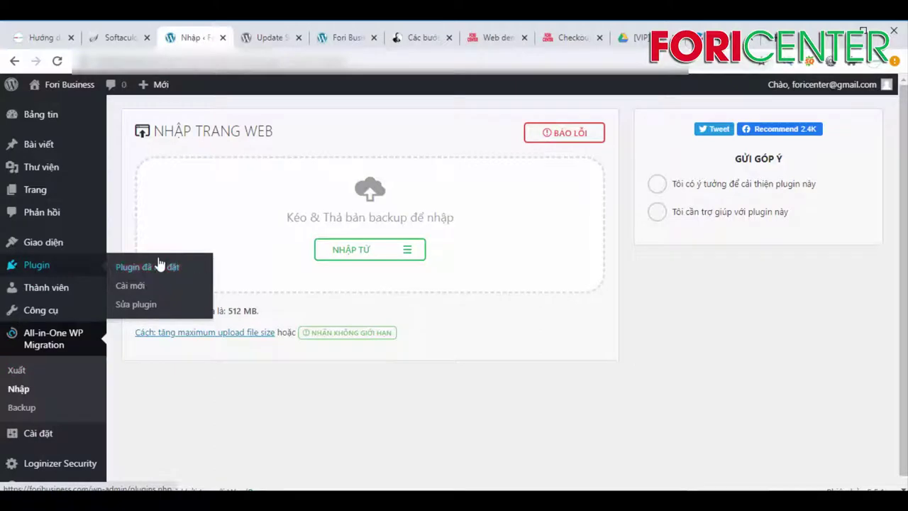
{"action": "left_click", "coordinate": [122, 289]}
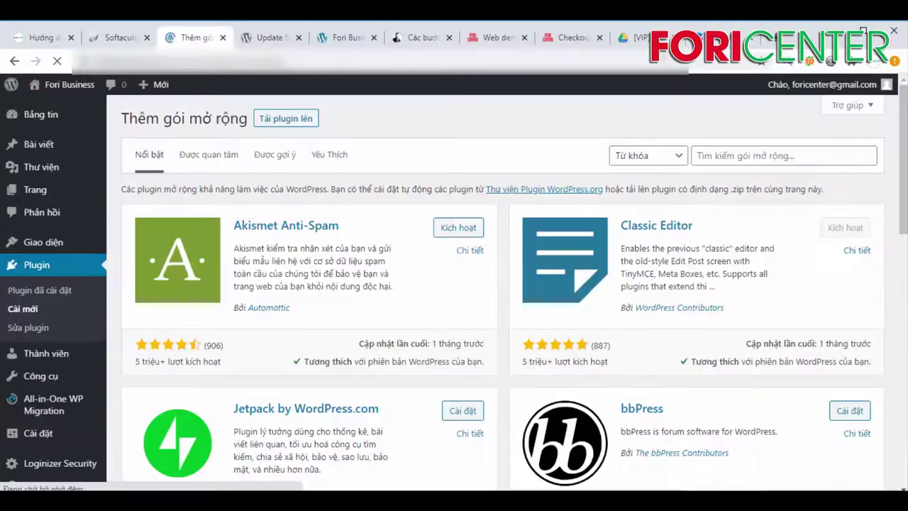
{"action": "left_click", "coordinate": [630, 39]}
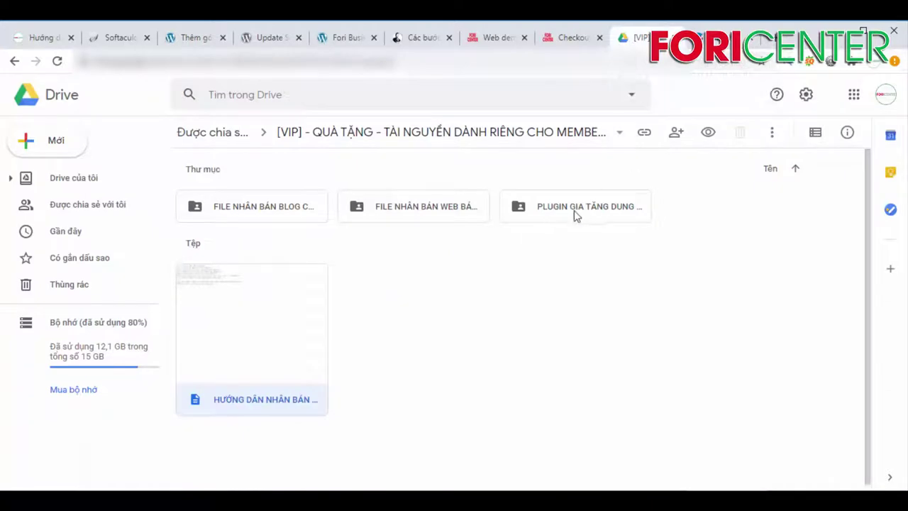
{"action": "left_click", "coordinate": [187, 38]}
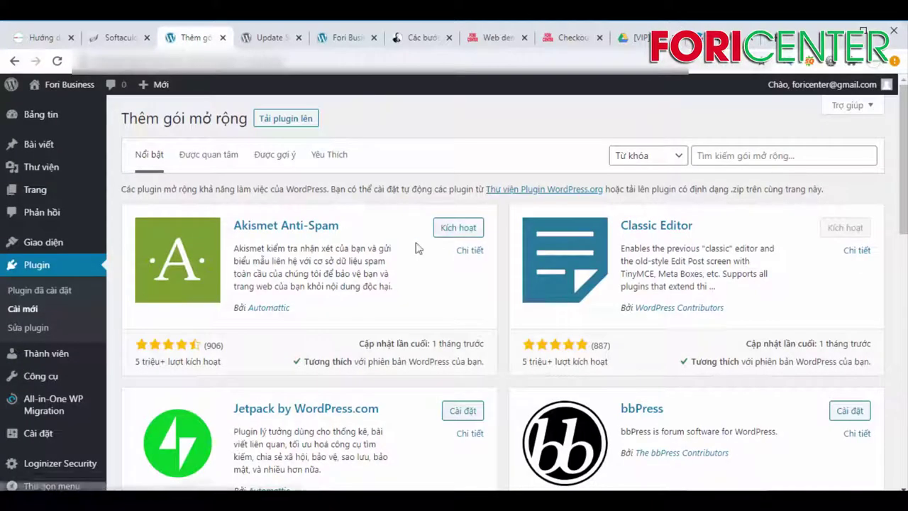
{"action": "left_click", "coordinate": [290, 124]}
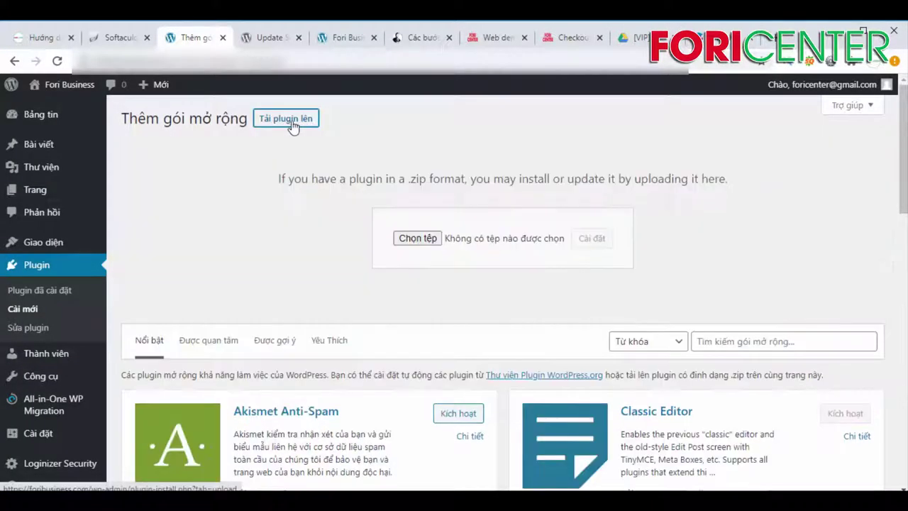
{"action": "left_click", "coordinate": [423, 238]}
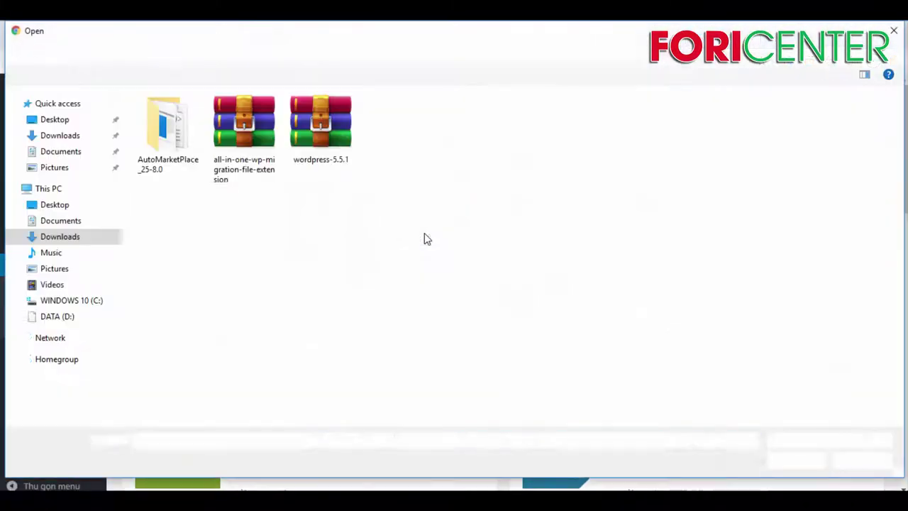
{"action": "left_click", "coordinate": [237, 156]}
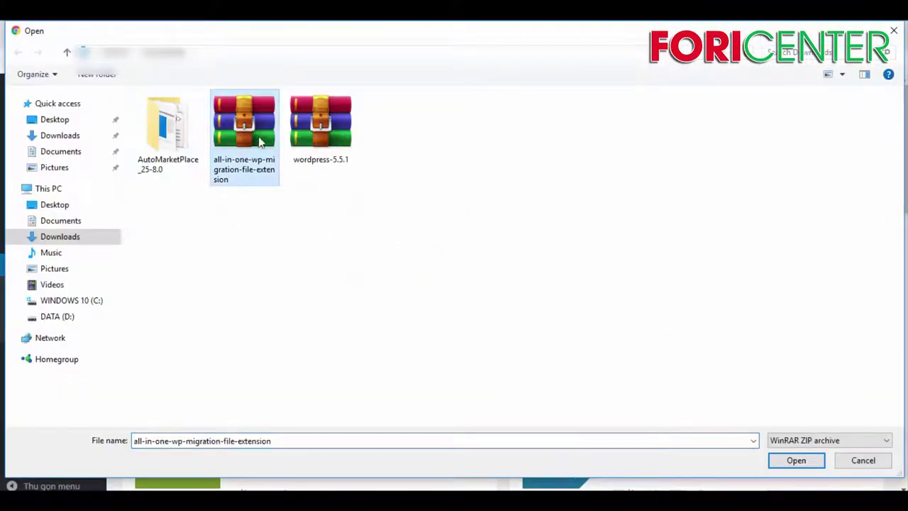
{"action": "left_click", "coordinate": [796, 459]}
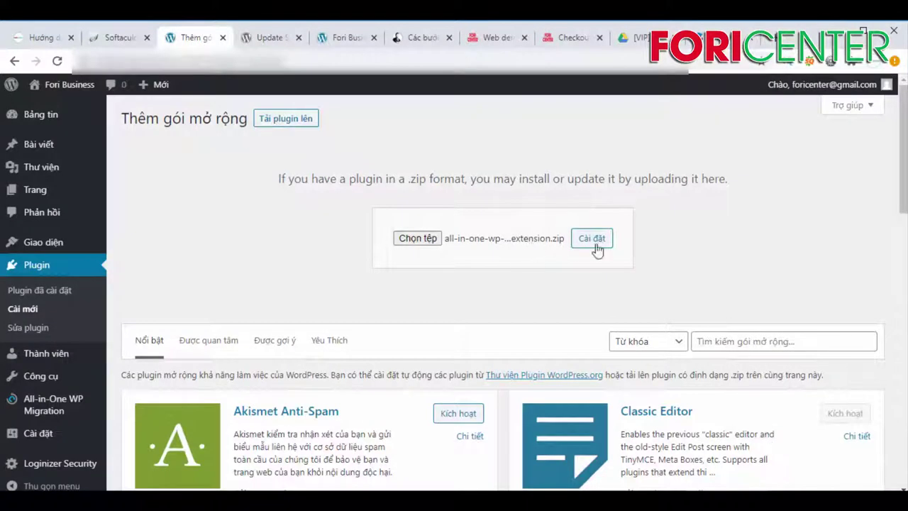
{"action": "left_click", "coordinate": [596, 245]}
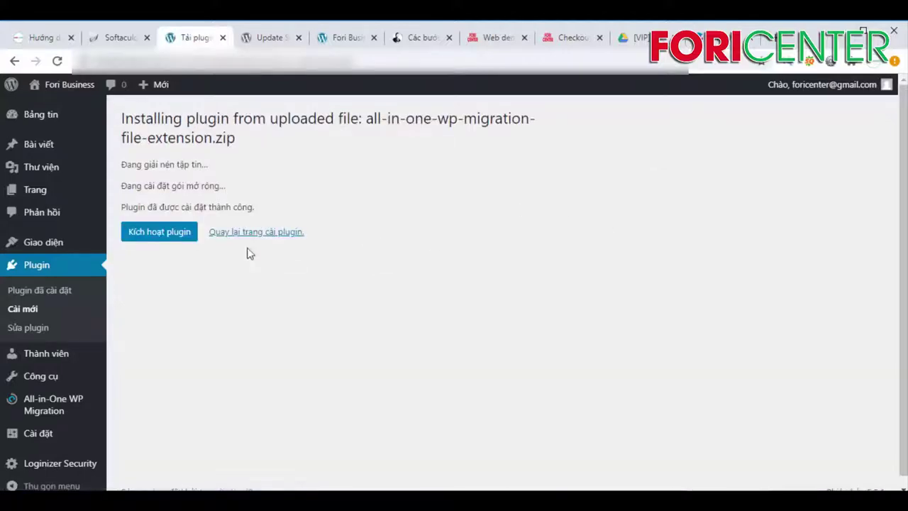
Step: Activate the uploaded file extension plugin and open the All-in-One WP Migration import page (Nhập)
{"action": "left_click", "coordinate": [170, 234]}
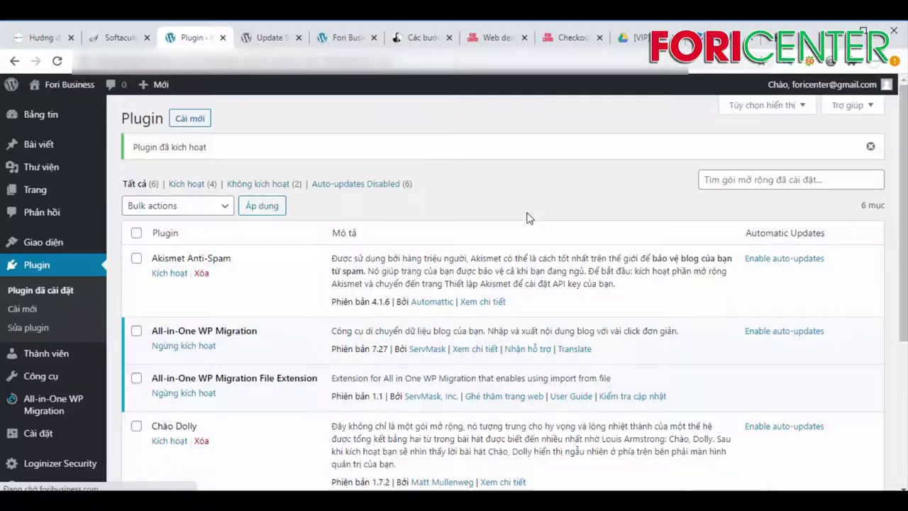
{"action": "scroll", "coordinate": [410, 330], "scroll_direction": "down", "scroll_amount": 4}
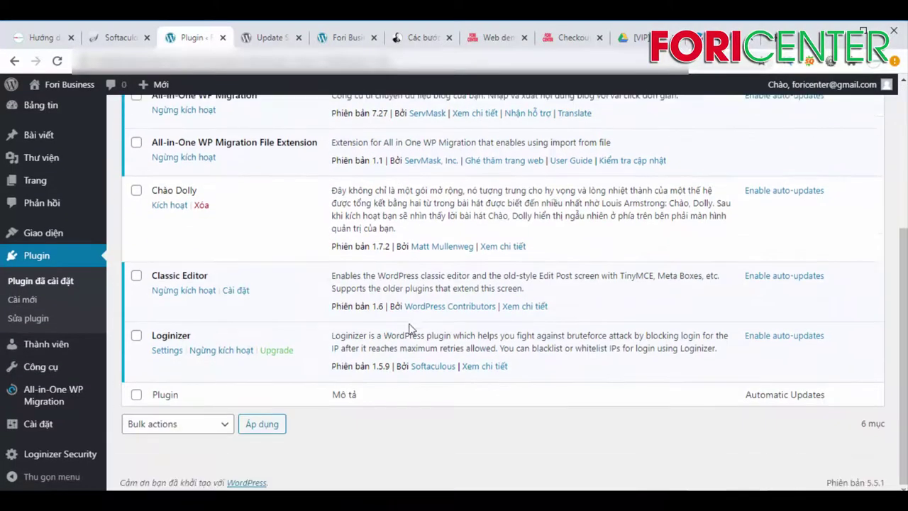
{"action": "mouse_move", "coordinate": [46, 402]}
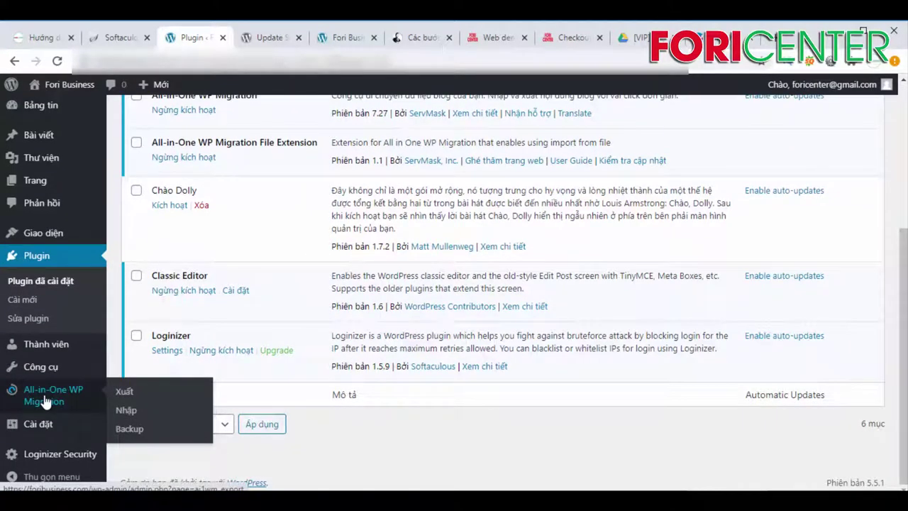
{"action": "left_click", "coordinate": [124, 411]}
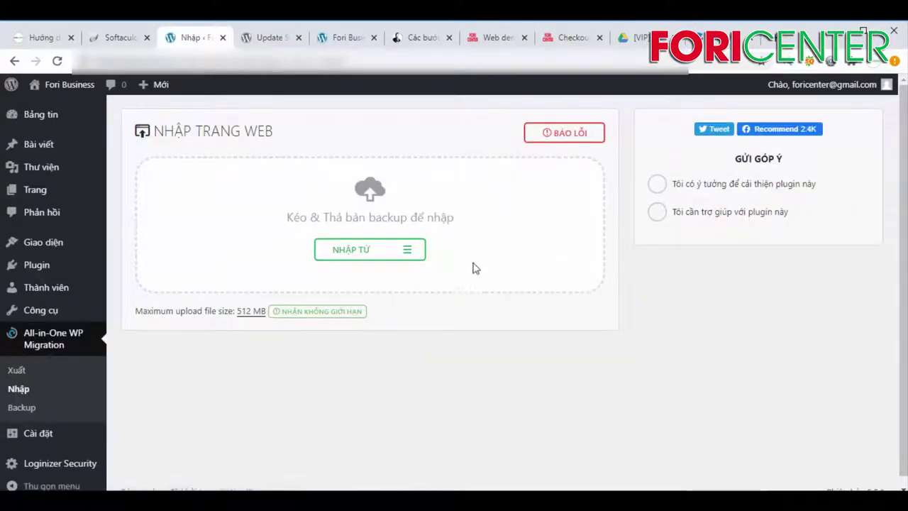
Step: View the Web Demo 1 site and check the blog and sales website clone-file folders in Drive
{"action": "left_click", "coordinate": [491, 38]}
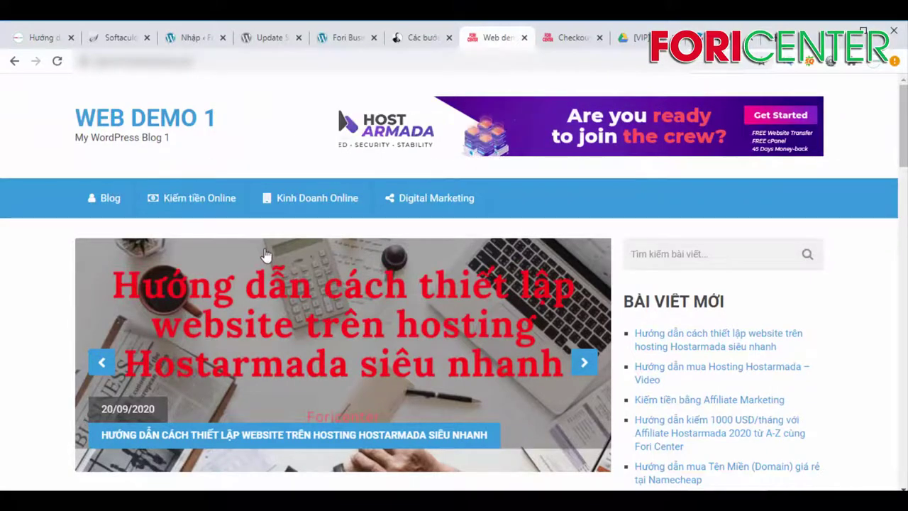
{"action": "scroll", "coordinate": [485, 142], "scroll_direction": "down", "scroll_amount": 5}
{"action": "scroll", "coordinate": [605, 76], "scroll_direction": "up", "scroll_amount": 5}
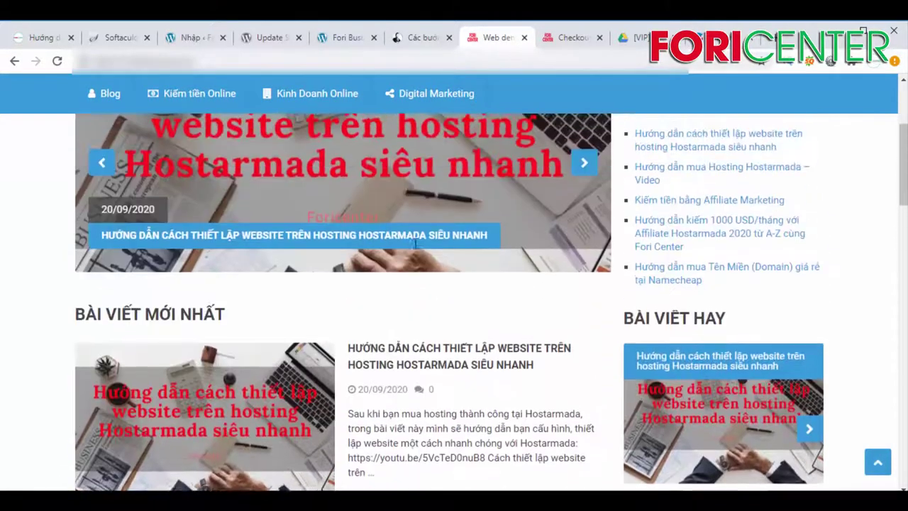
{"action": "left_click", "coordinate": [633, 38]}
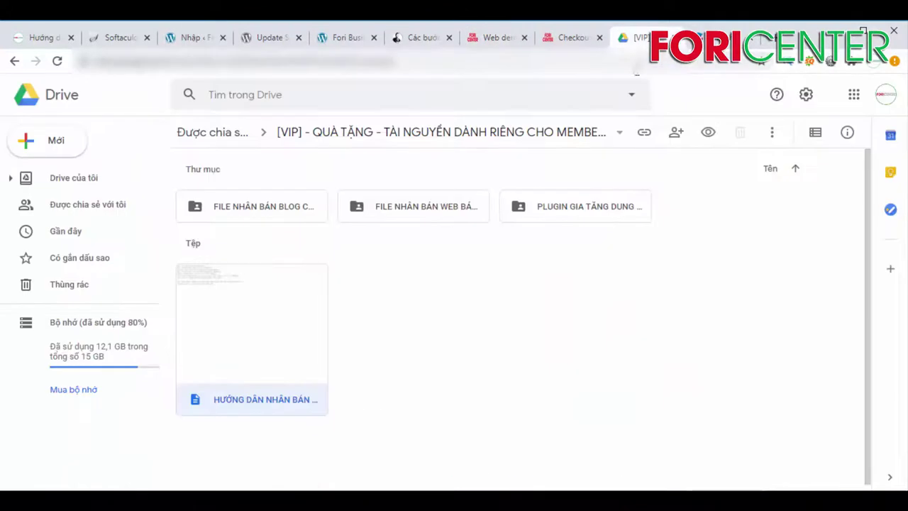
{"action": "double_click", "coordinate": [258, 206]}
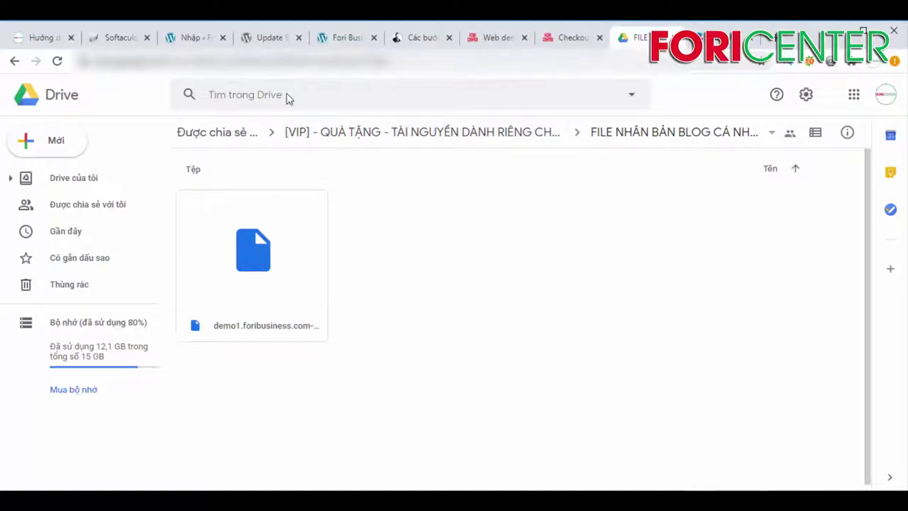
{"action": "left_click", "coordinate": [401, 142]}
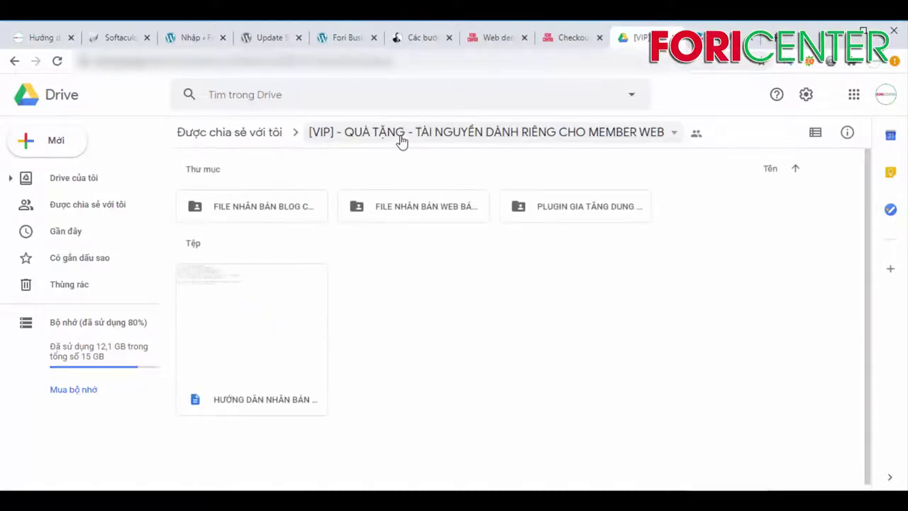
{"action": "double_click", "coordinate": [418, 207]}
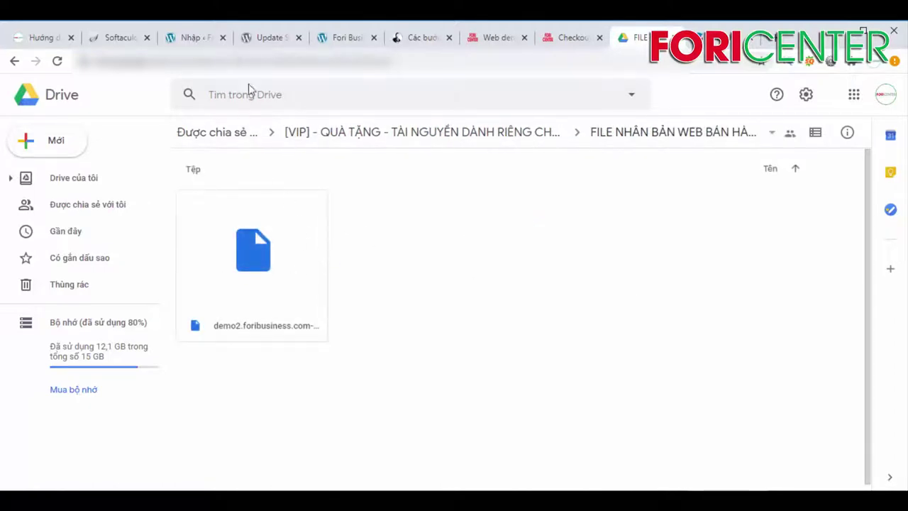
{"action": "left_click", "coordinate": [193, 38]}
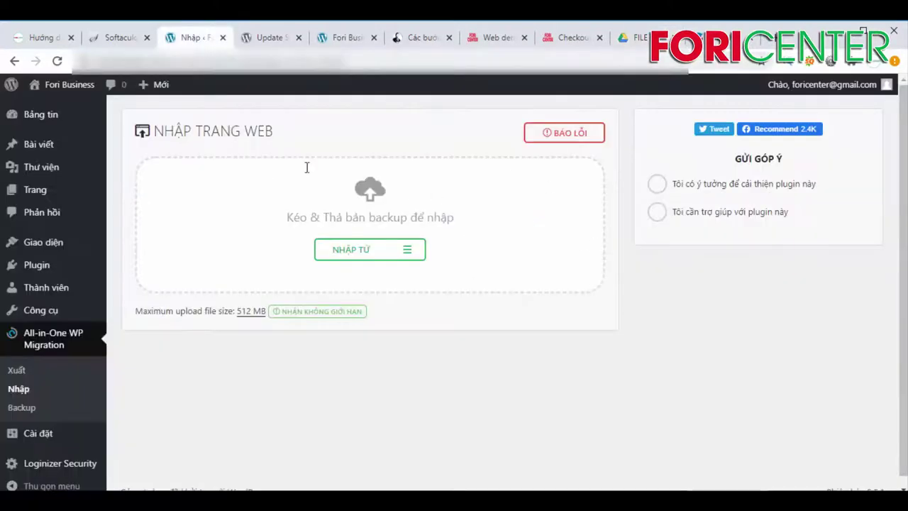
{"action": "left_click", "coordinate": [378, 254]}
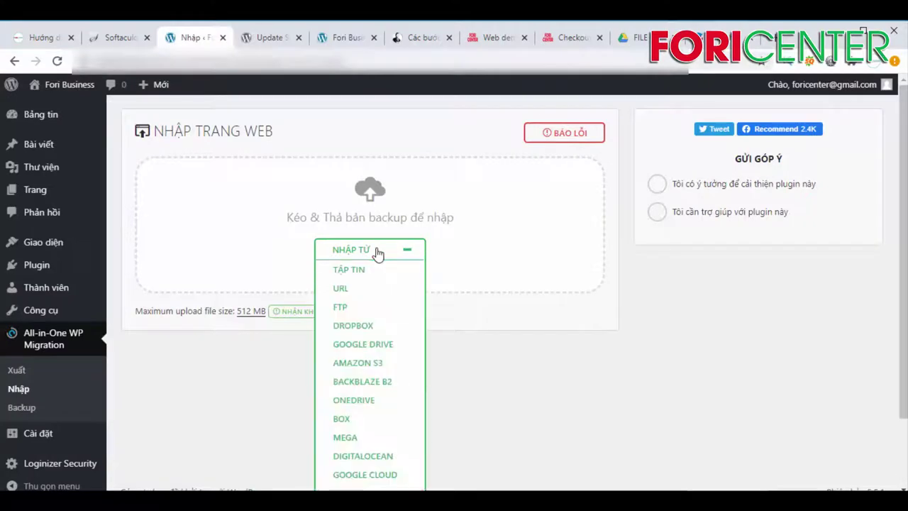
{"action": "left_click", "coordinate": [362, 271]}
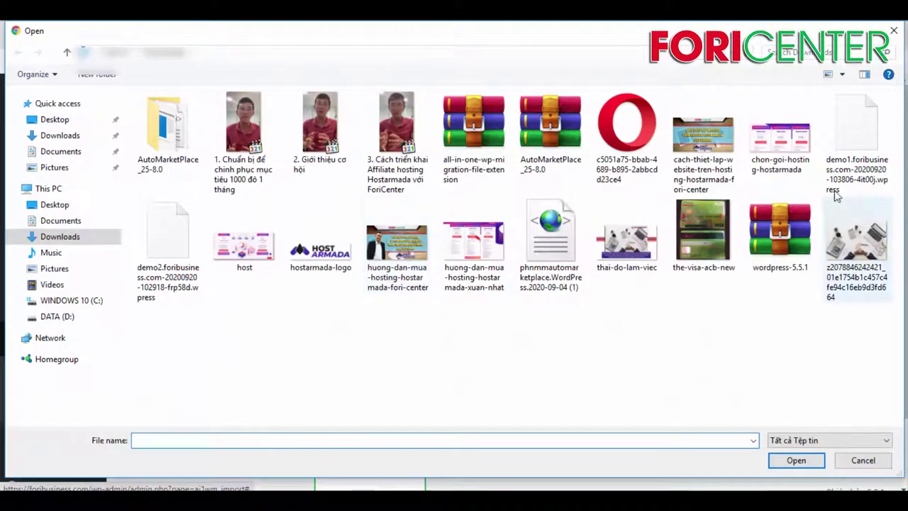
{"action": "left_click", "coordinate": [863, 141]}
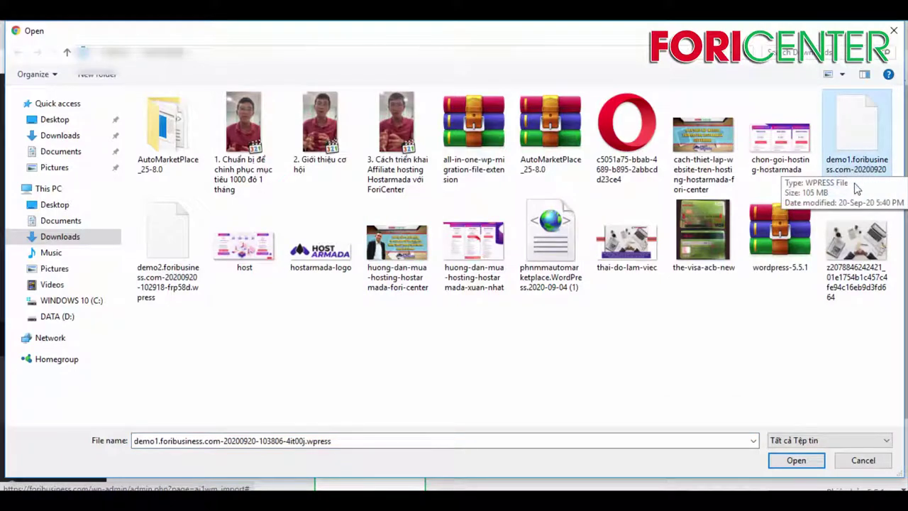
{"action": "left_click", "coordinate": [796, 461]}
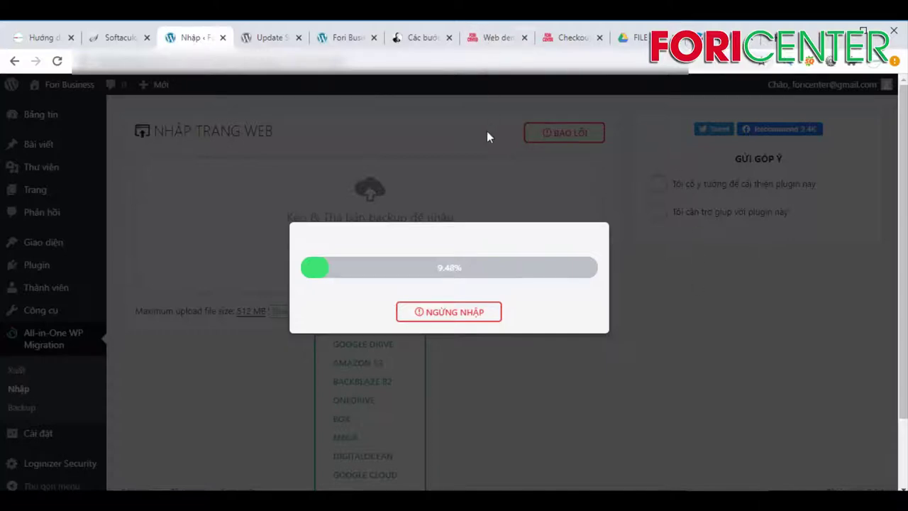
Step: Look through the home page of the Web Demo 1 site while the import runs
{"action": "left_click", "coordinate": [486, 39]}
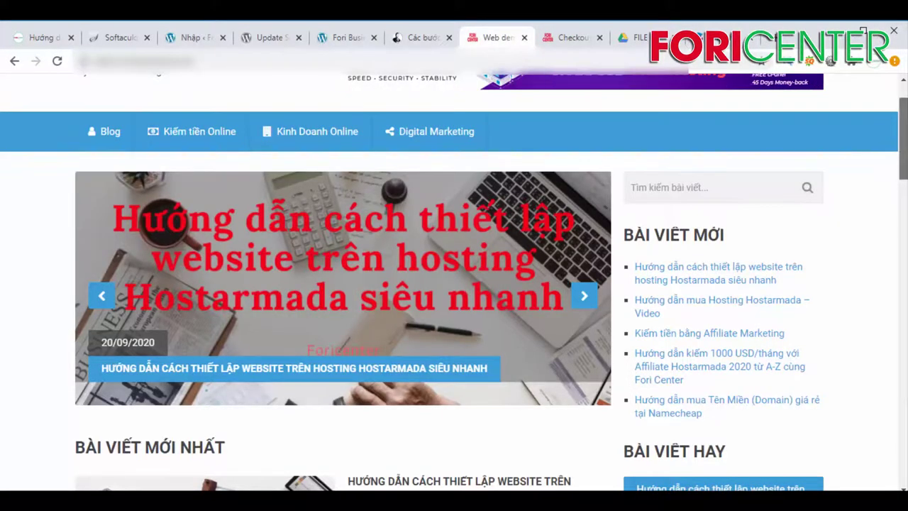
{"action": "scroll", "coordinate": [463, 172], "scroll_direction": "down", "scroll_amount": 10}
{"action": "scroll", "coordinate": [454, 301], "scroll_direction": "down", "scroll_amount": 5}
{"action": "scroll", "coordinate": [454, 302], "scroll_direction": "up", "scroll_amount": 15}
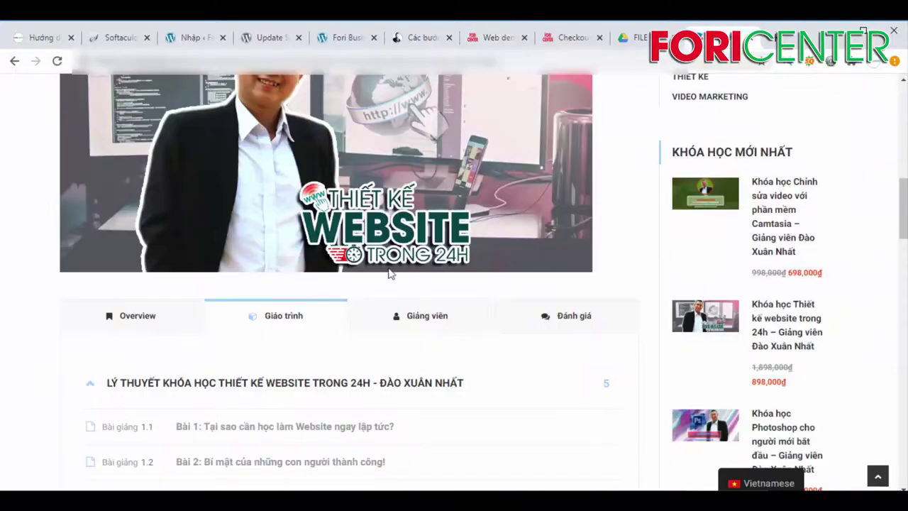
Step: Examine the "Thiết kế website trong 24h" course page on online.wohealings.com, including its web address and lesson list
{"action": "scroll", "coordinate": [389, 274], "scroll_direction": "down", "scroll_amount": 5}
{"action": "scroll", "coordinate": [337, 260], "scroll_direction": "up", "scroll_amount": 10}
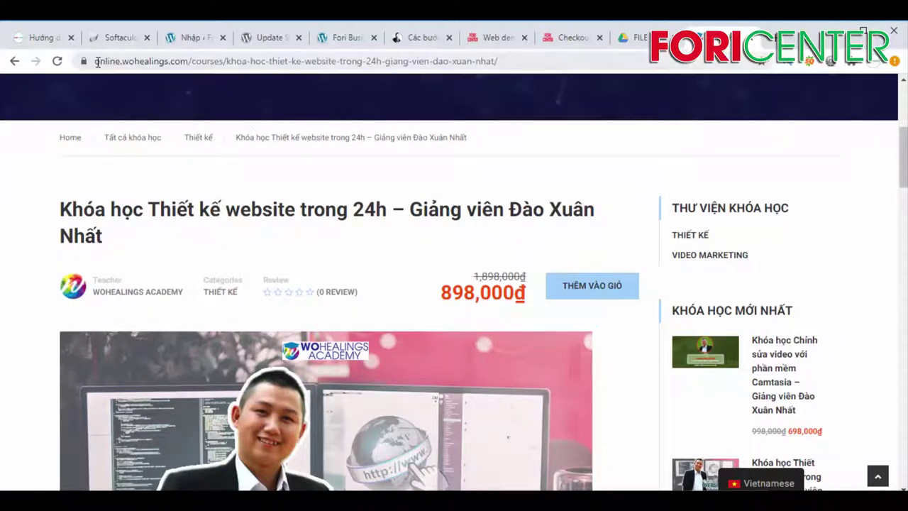
{"action": "left_click_drag", "start_coordinate": [93, 61], "coordinate": [193, 63]}
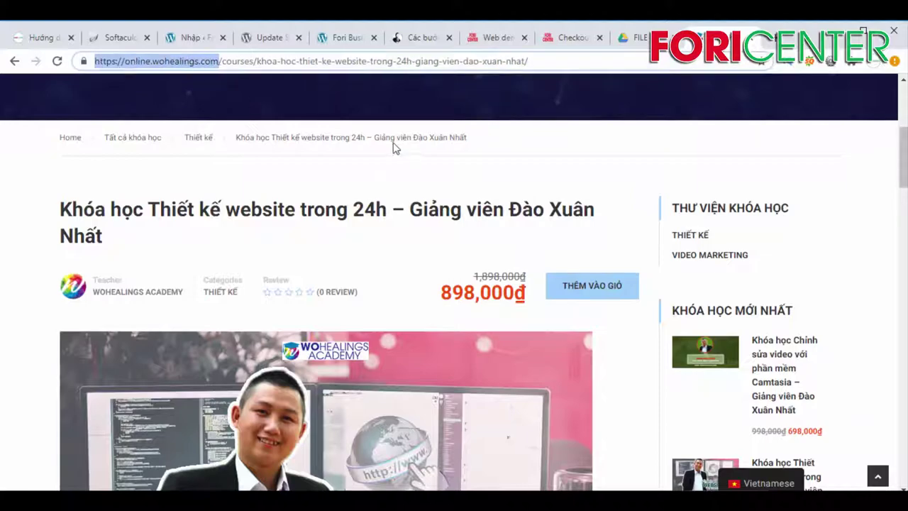
{"action": "scroll", "coordinate": [511, 199], "scroll_direction": "down", "scroll_amount": 8}
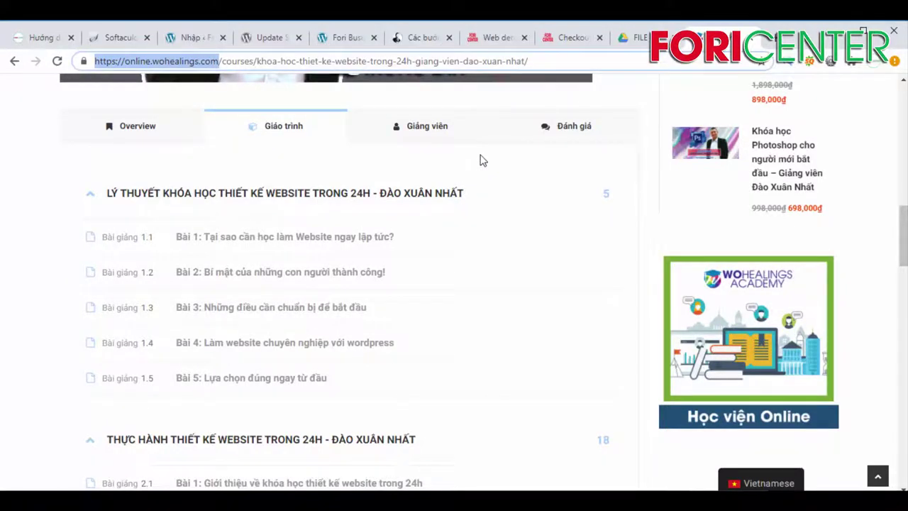
{"action": "scroll", "coordinate": [505, 239], "scroll_direction": "down", "scroll_amount": 2}
{"action": "scroll", "coordinate": [506, 239], "scroll_direction": "down", "scroll_amount": 3}
{"action": "scroll", "coordinate": [508, 237], "scroll_direction": "up", "scroll_amount": 5}
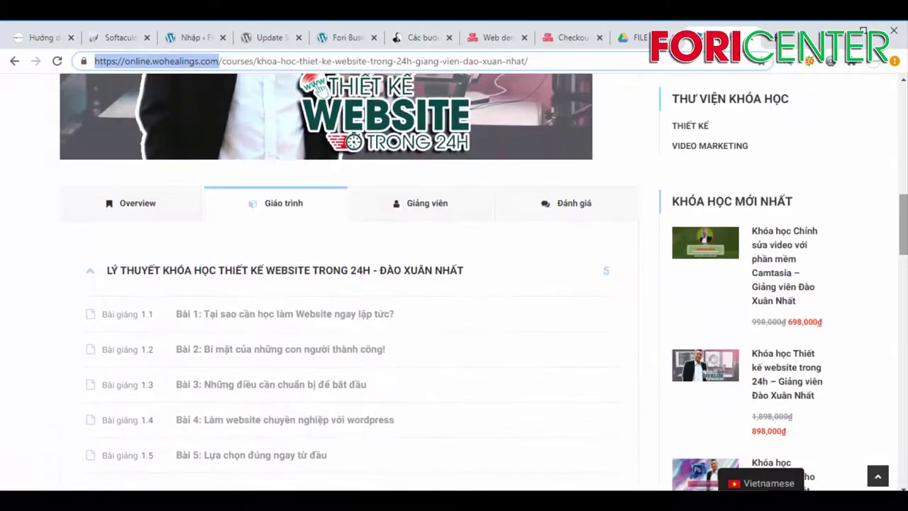
{"action": "scroll", "coordinate": [906, 175], "scroll_direction": "up", "scroll_amount": 2}
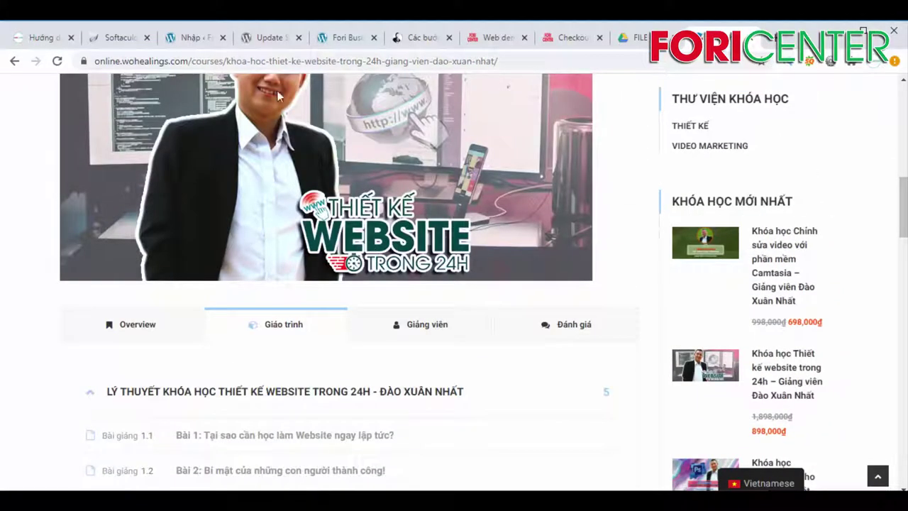
Step: Compare the Web Demo 1 home page with the Wohealings course page on website design
{"action": "left_click", "coordinate": [500, 39]}
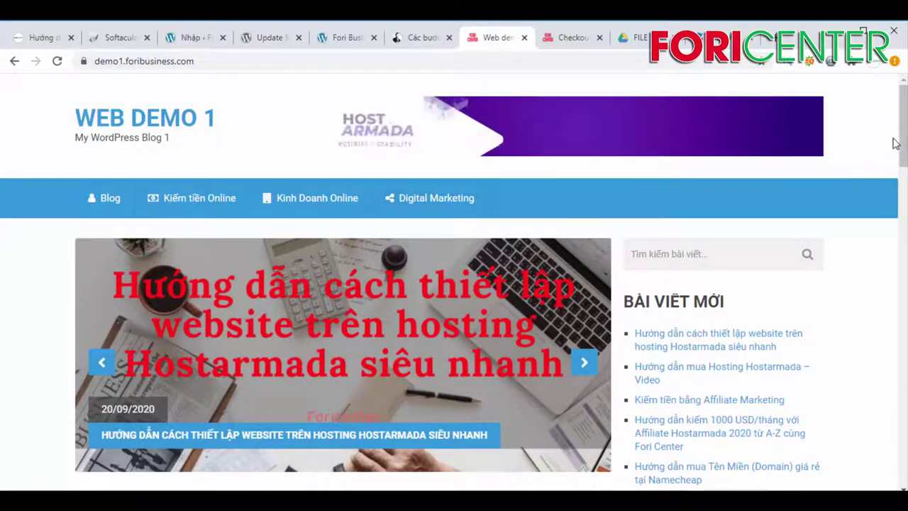
{"action": "scroll", "coordinate": [905, 140], "scroll_direction": "down", "scroll_amount": 10}
{"action": "scroll", "coordinate": [905, 140], "scroll_direction": "up", "scroll_amount": 7}
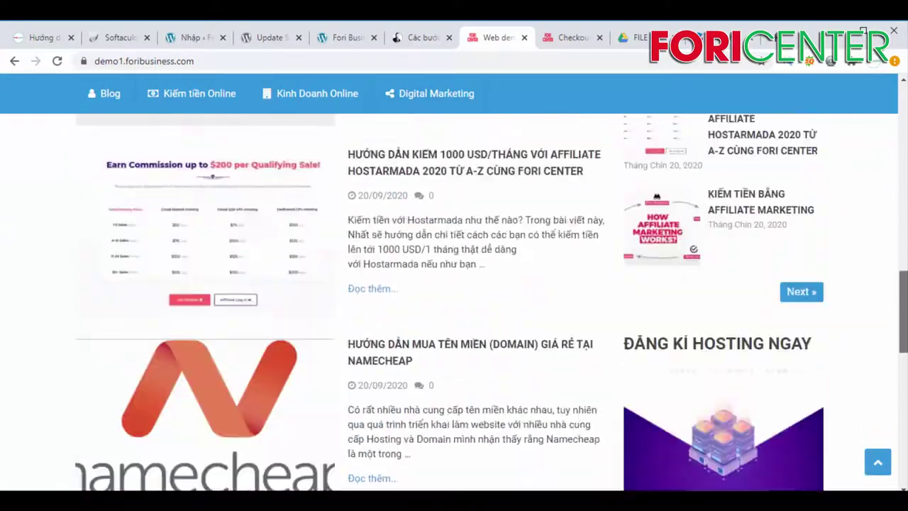
{"action": "left_click", "coordinate": [702, 39]}
{"action": "scroll", "coordinate": [440, 262], "scroll_direction": "up", "scroll_amount": 10}
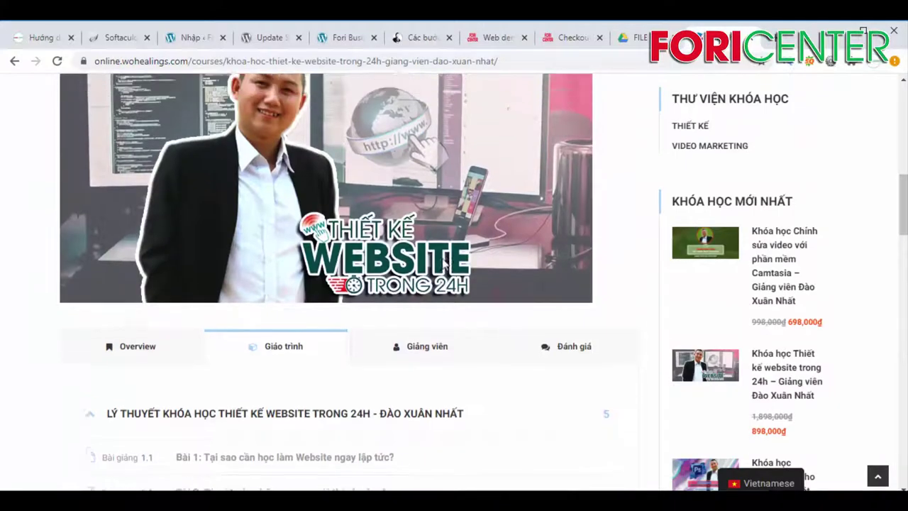
{"action": "scroll", "coordinate": [444, 264], "scroll_direction": "down", "scroll_amount": 5}
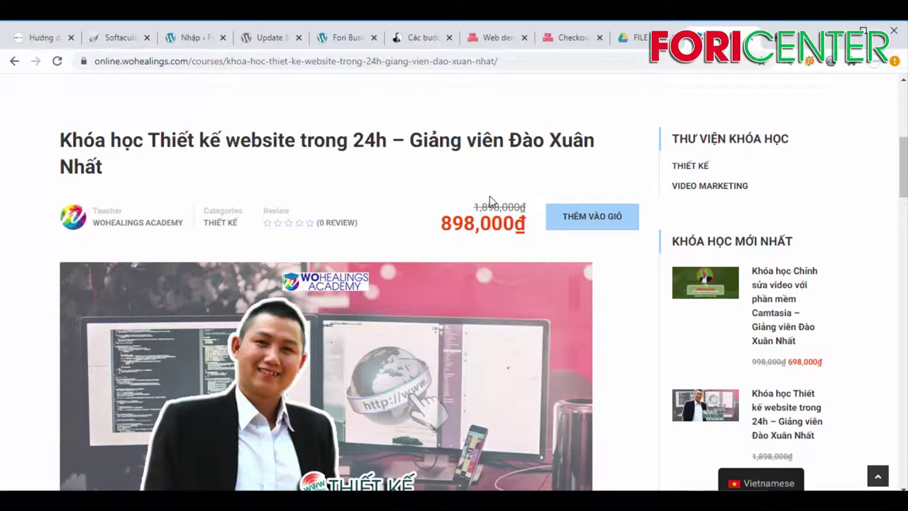
Step: Return to the Web Demo 1 site and look through its home page from the header to the footer
{"action": "left_click", "coordinate": [498, 39]}
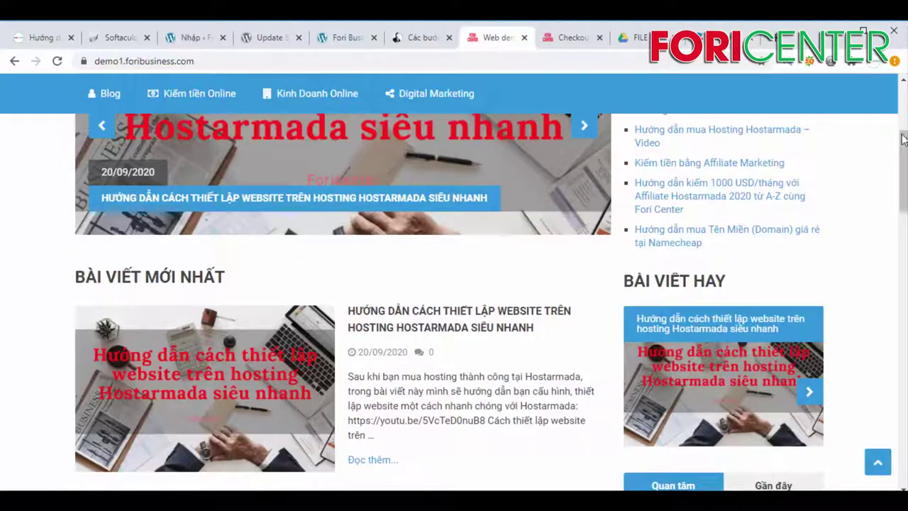
{"action": "scroll", "coordinate": [902, 140], "scroll_direction": "up", "scroll_amount": 3}
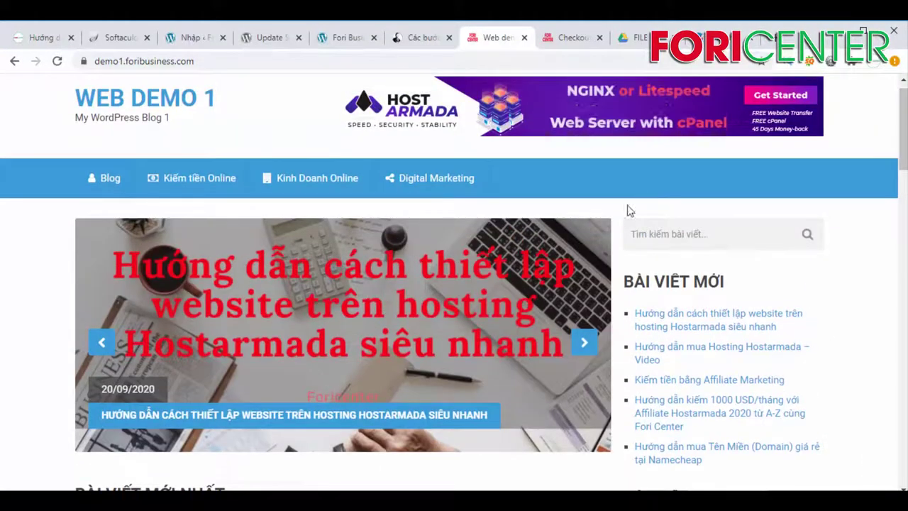
{"action": "left_click", "coordinate": [556, 274]}
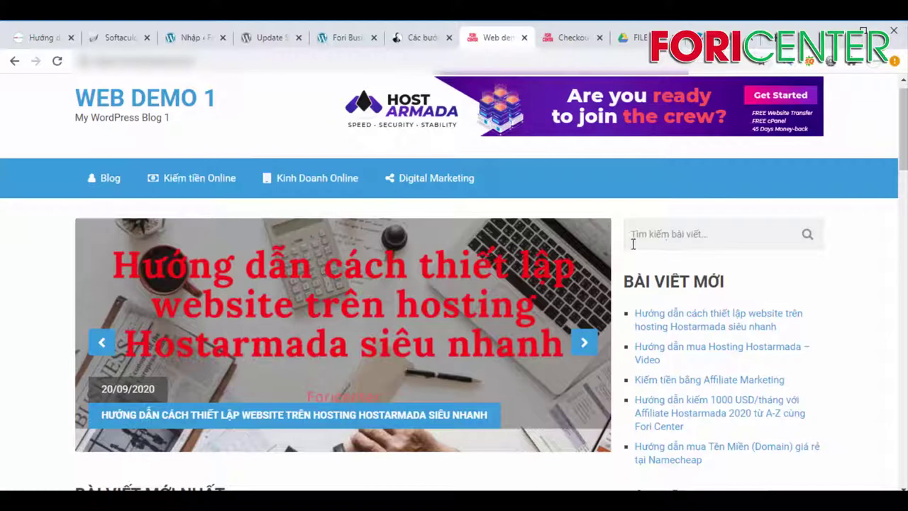
{"action": "scroll", "coordinate": [723, 152], "scroll_direction": "down", "scroll_amount": 10}
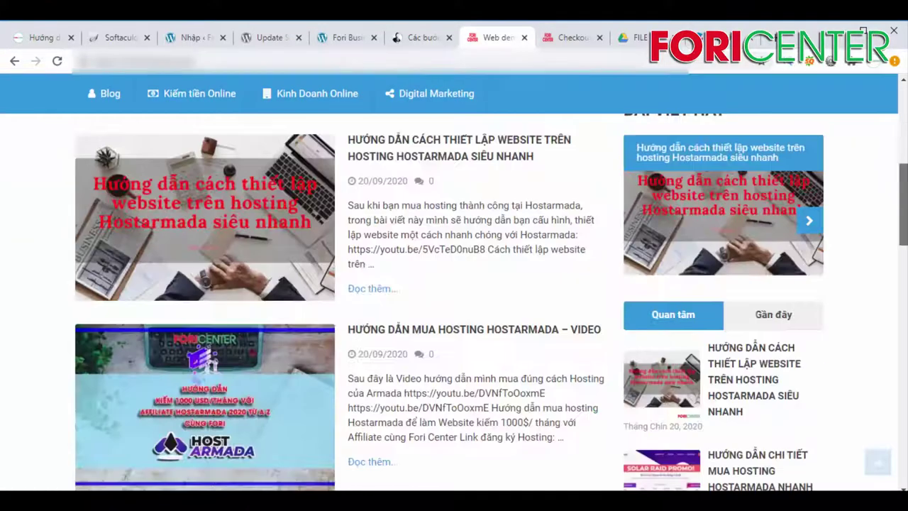
{"action": "scroll", "coordinate": [723, 152], "scroll_direction": "down", "scroll_amount": 10}
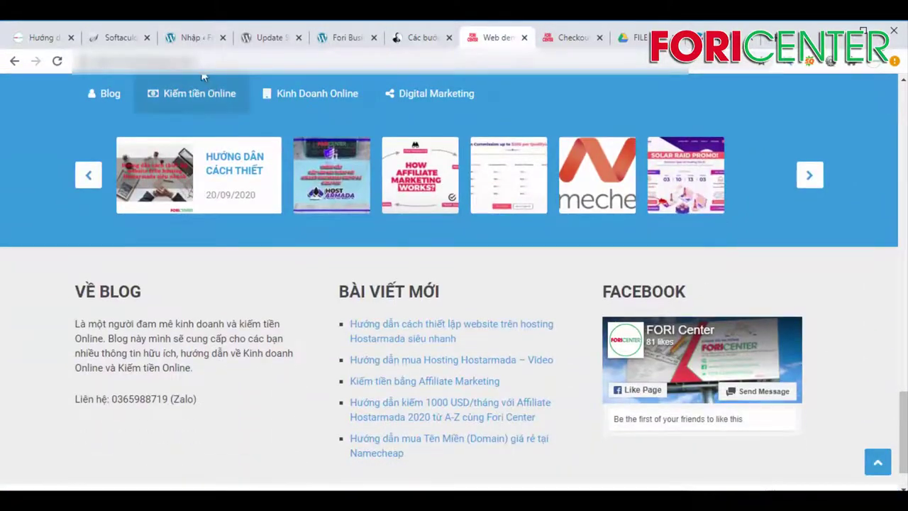
Step: Check the progress of the backup import, then open the parent [VIP] resources folder in Google Drive
{"action": "left_click", "coordinate": [195, 41]}
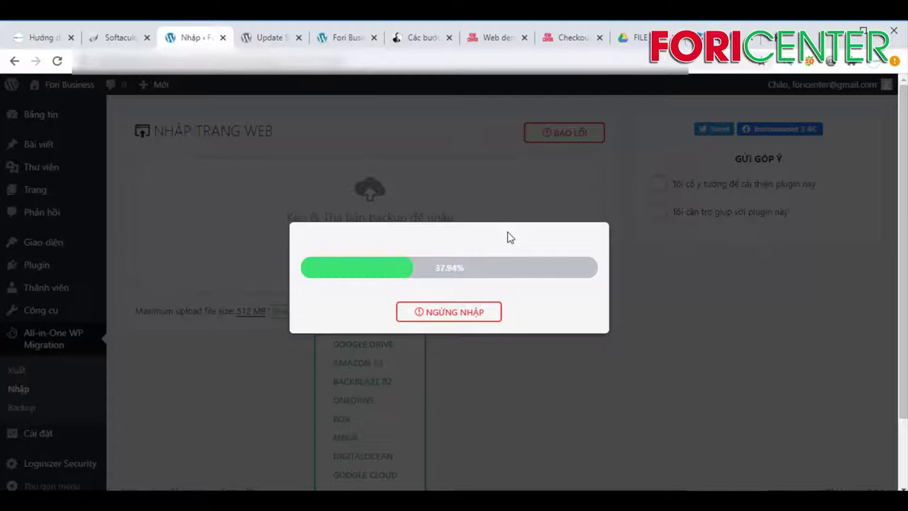
{"action": "left_click", "coordinate": [631, 38]}
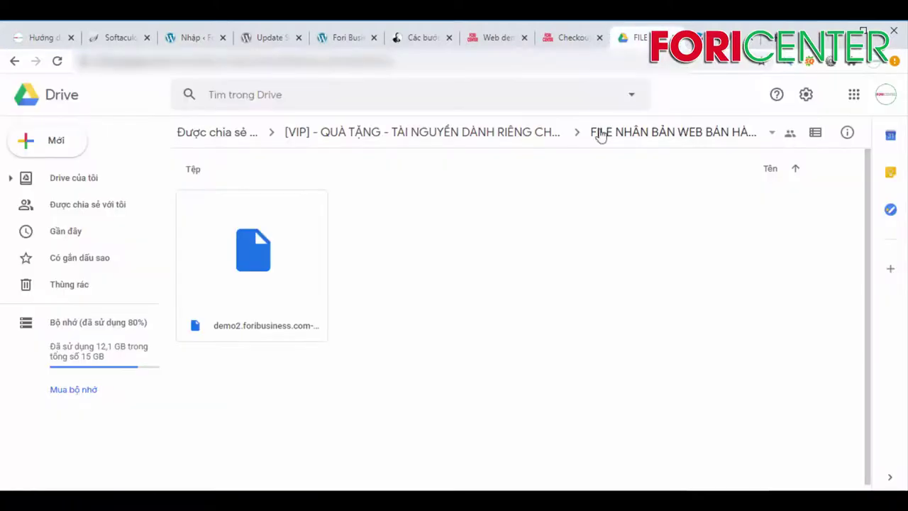
{"action": "left_click", "coordinate": [405, 134]}
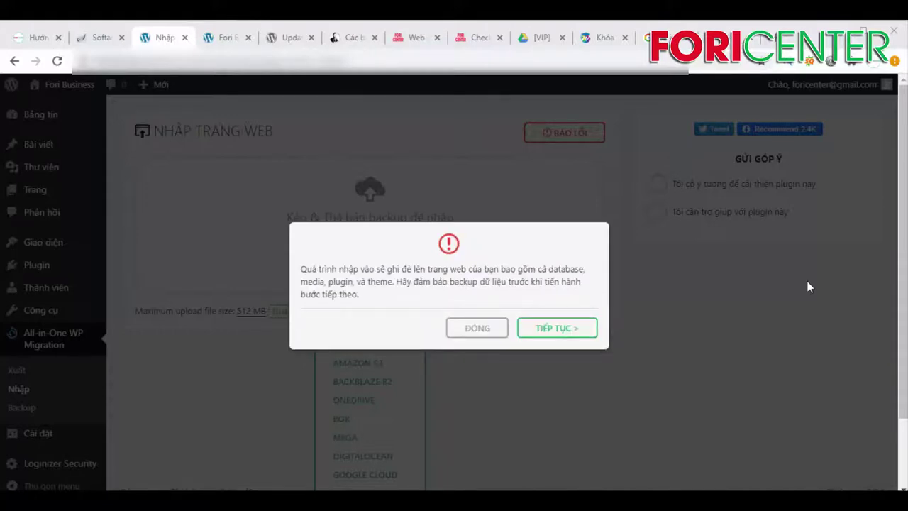
Step: Agree to overwrite the website's database, media, plugins and themes with the backup, and finish the import
{"action": "left_click", "coordinate": [549, 335]}
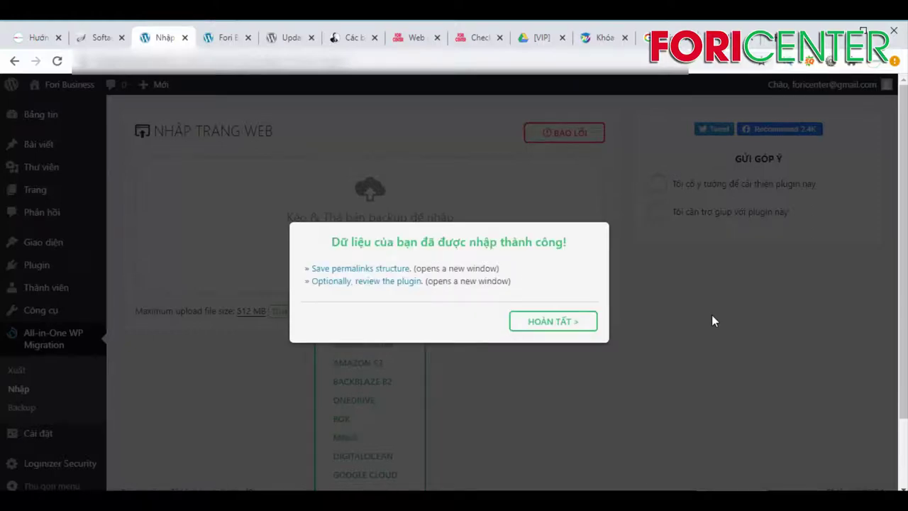
{"action": "left_click", "coordinate": [556, 323]}
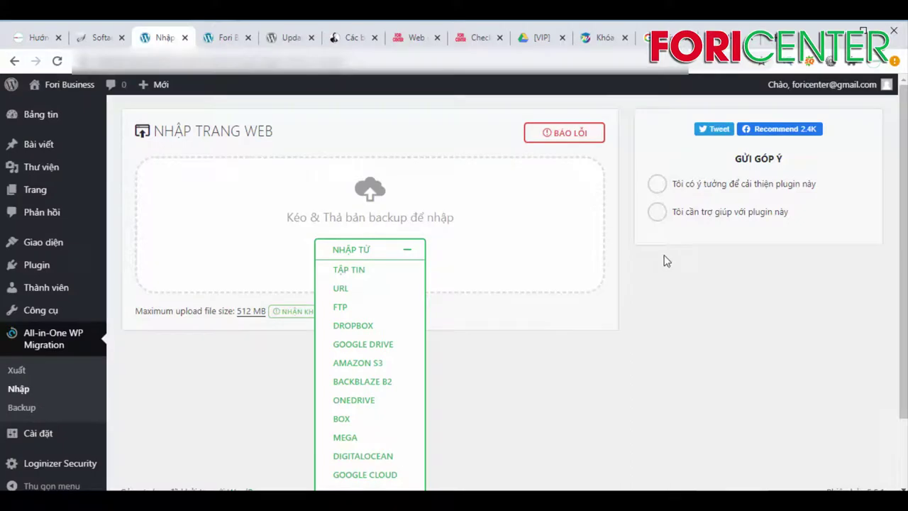
Step: Reload the new website's front page and look through the imported content down to the footer
{"action": "left_click", "coordinate": [60, 87]}
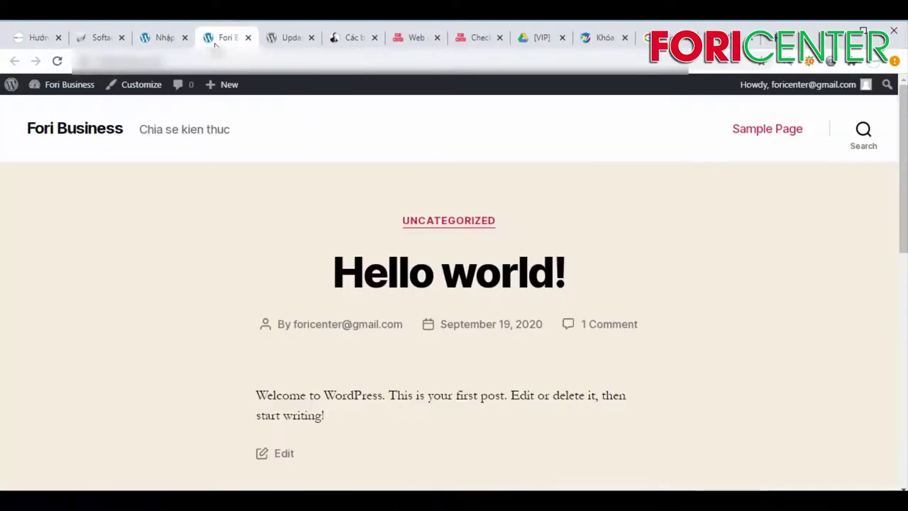
{"action": "left_click", "coordinate": [58, 61]}
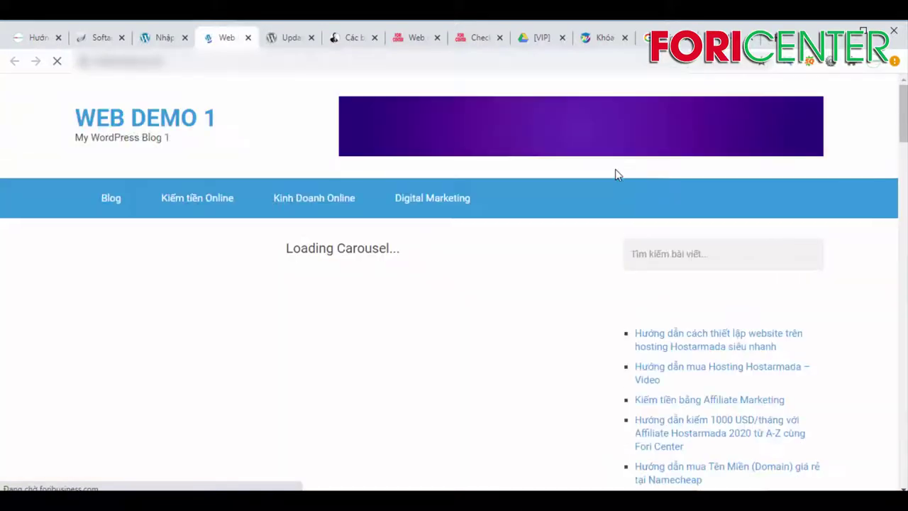
{"action": "scroll", "coordinate": [675, 166], "scroll_direction": "down", "scroll_amount": 10}
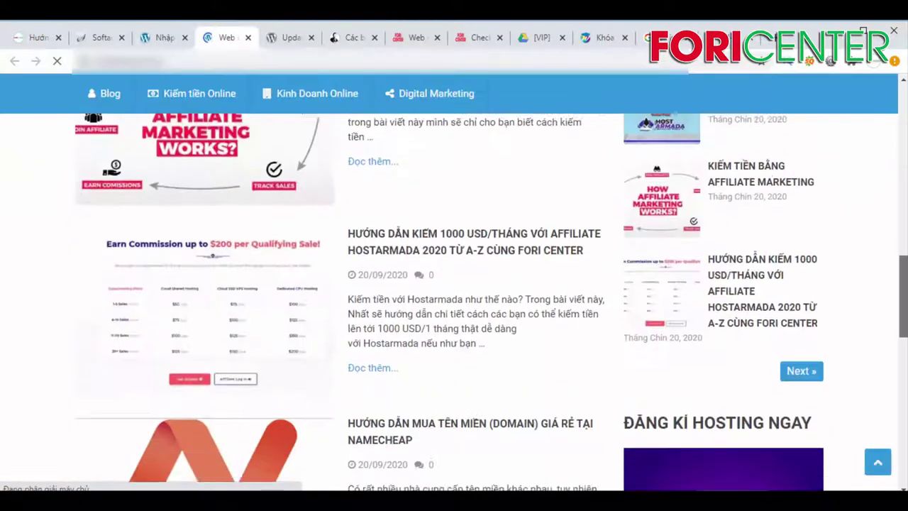
{"action": "scroll", "coordinate": [454, 298], "scroll_direction": "down", "scroll_amount": 10}
Step: Compare the original Web Demo 1 site with the cloned website, including their web addresses, headers and footers
{"action": "left_click", "coordinate": [409, 39]}
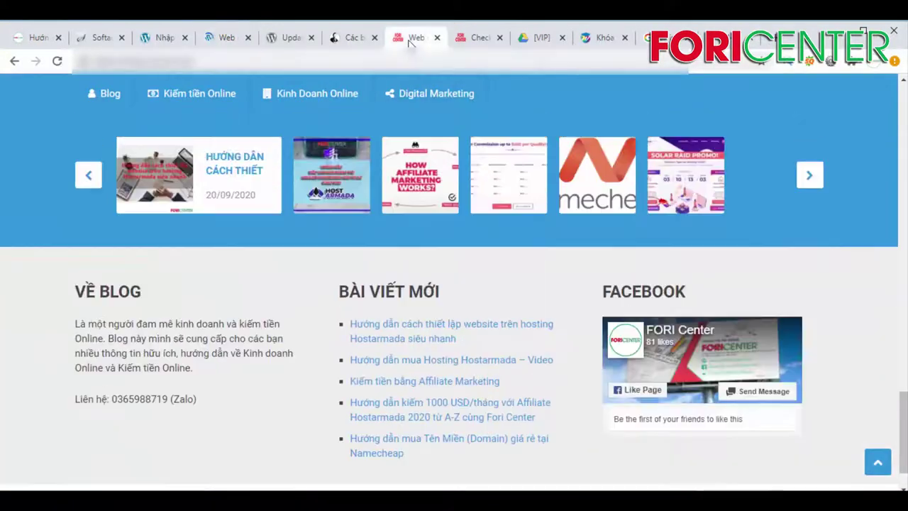
{"action": "scroll", "coordinate": [649, 203], "scroll_direction": "up", "scroll_amount": 10}
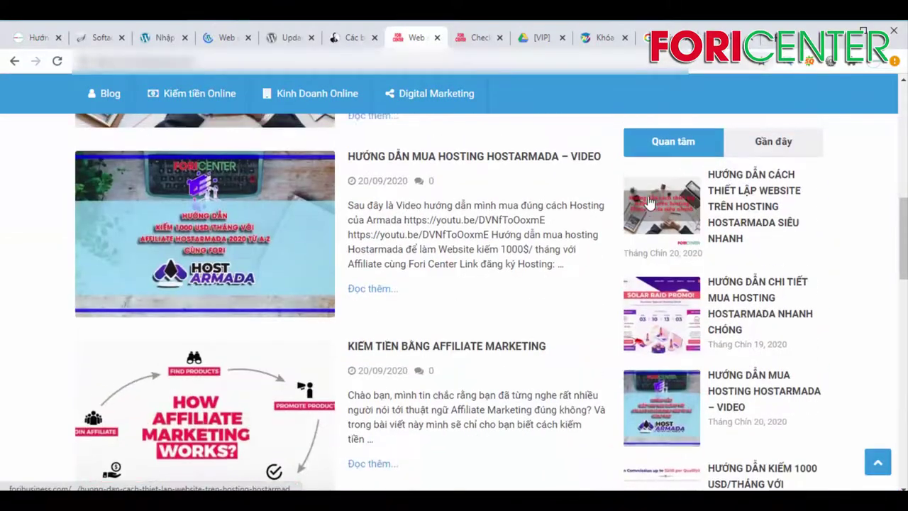
{"action": "scroll", "coordinate": [648, 203], "scroll_direction": "up", "scroll_amount": 10}
{"action": "left_click", "coordinate": [227, 38]}
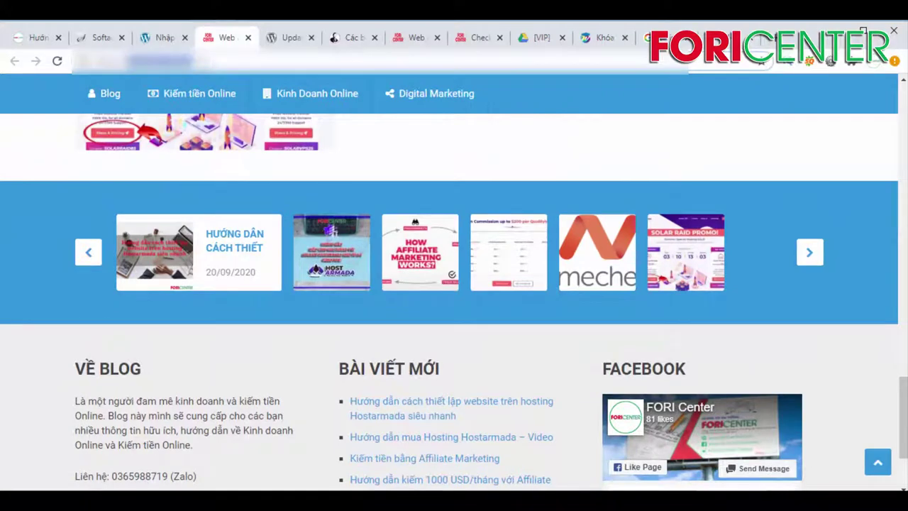
{"action": "left_click", "coordinate": [416, 37]}
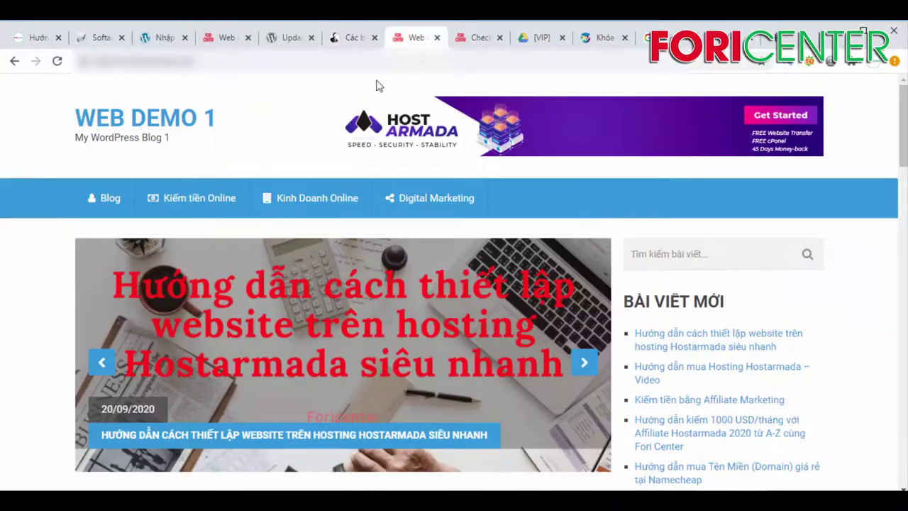
{"action": "left_click", "coordinate": [319, 61]}
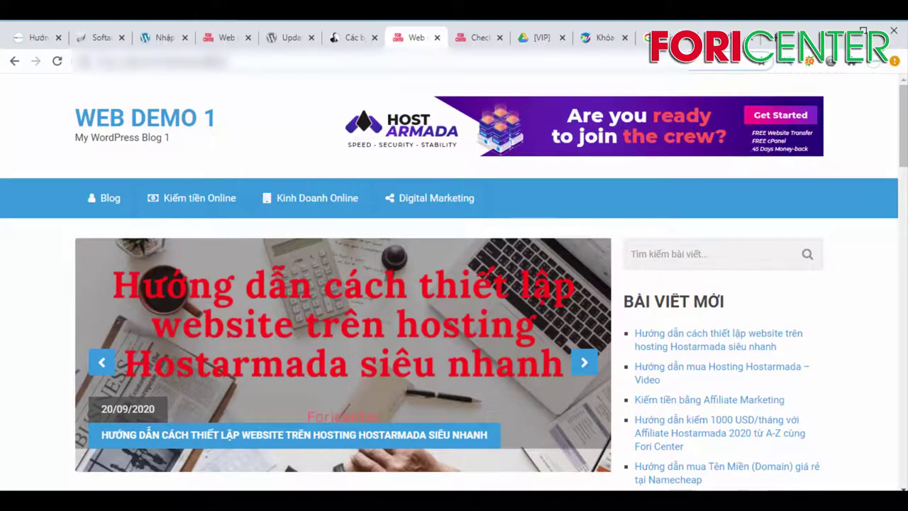
{"action": "left_click", "coordinate": [220, 40]}
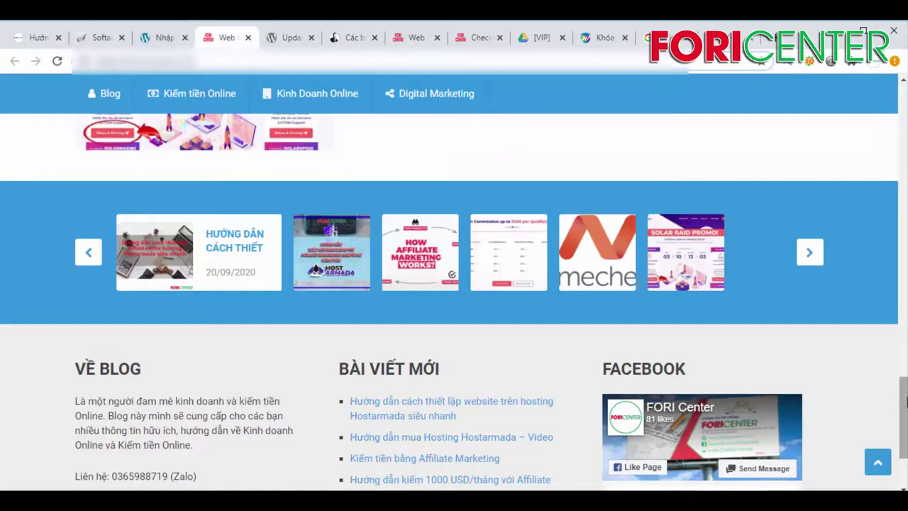
{"action": "scroll", "coordinate": [183, 172], "scroll_direction": "down", "scroll_amount": 2}
{"action": "scroll", "coordinate": [183, 172], "scroll_direction": "up", "scroll_amount": 20}
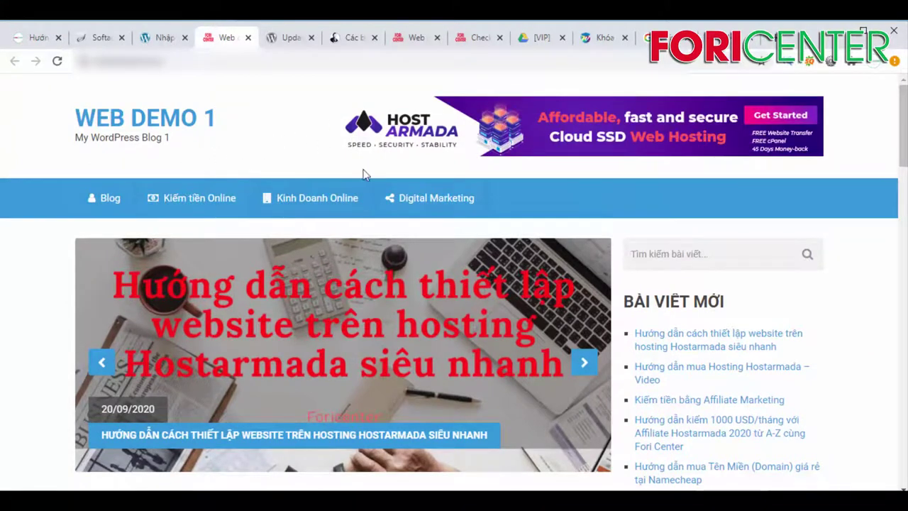
Step: Return to the new website's WordPress admin and open its plugins page
{"action": "left_click", "coordinate": [155, 46]}
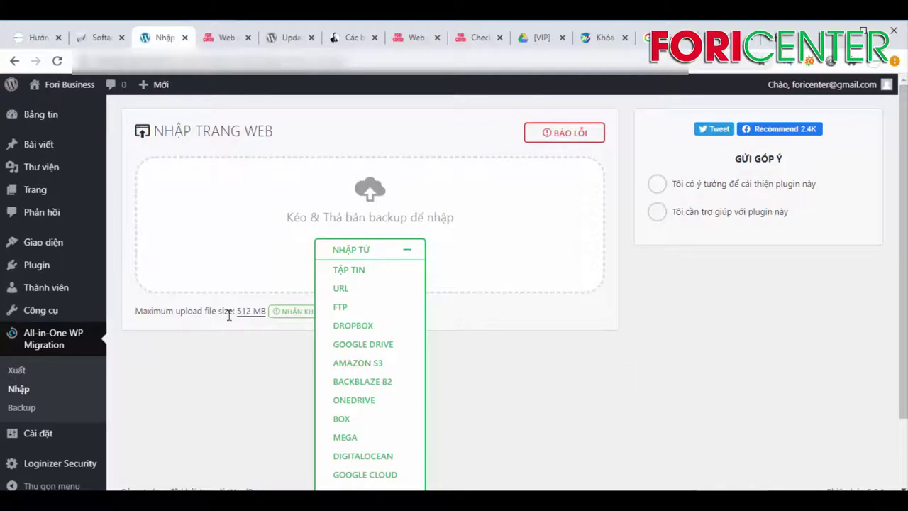
{"action": "mouse_move", "coordinate": [71, 261]}
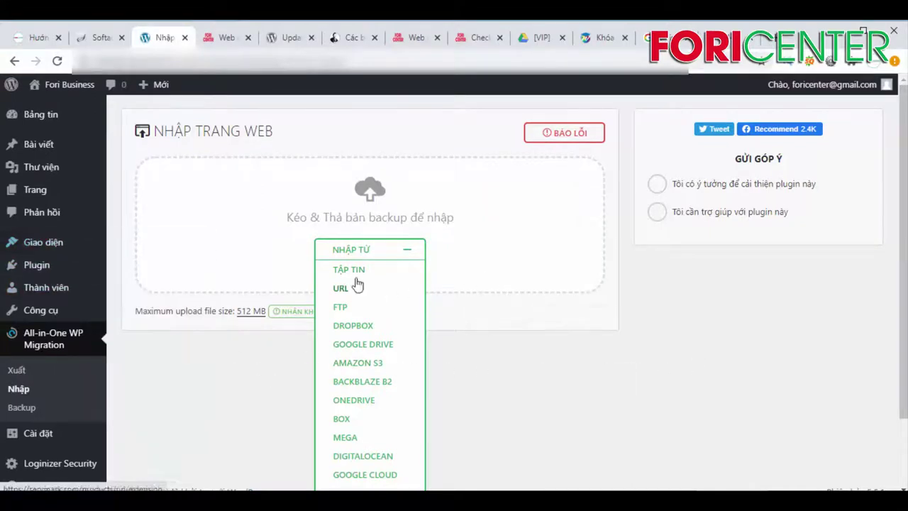
{"action": "left_click", "coordinate": [44, 267]}
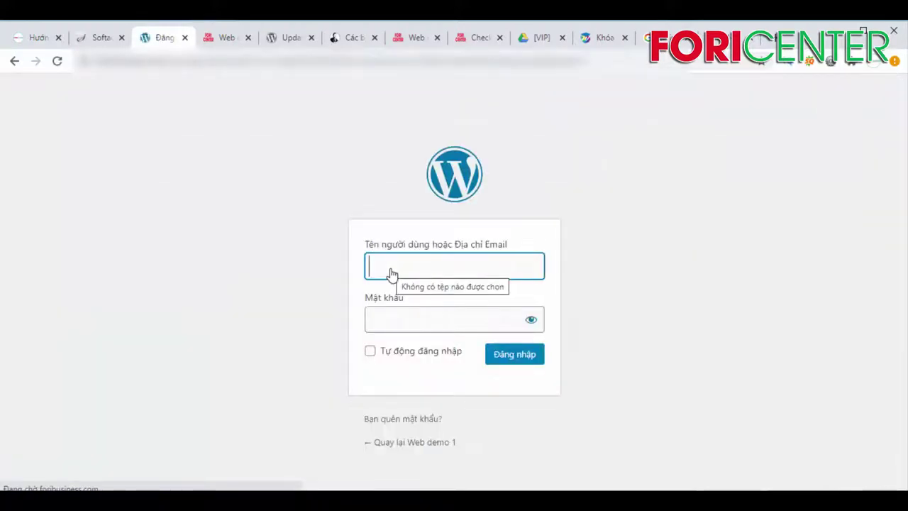
Step: Log in to the imported WordPress site with the account e-mail and password
{"action": "left_click", "coordinate": [417, 266]}
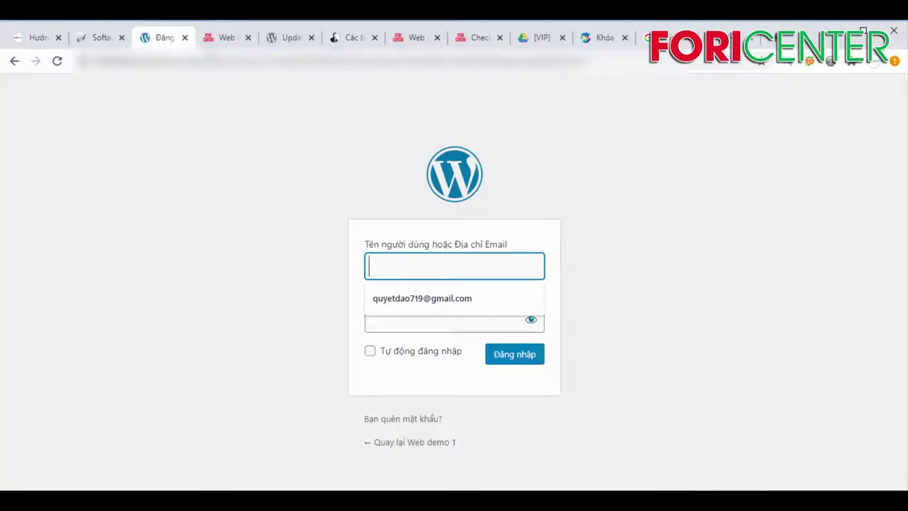
{"action": "left_click", "coordinate": [226, 37]}
{"action": "left_click", "coordinate": [156, 37]}
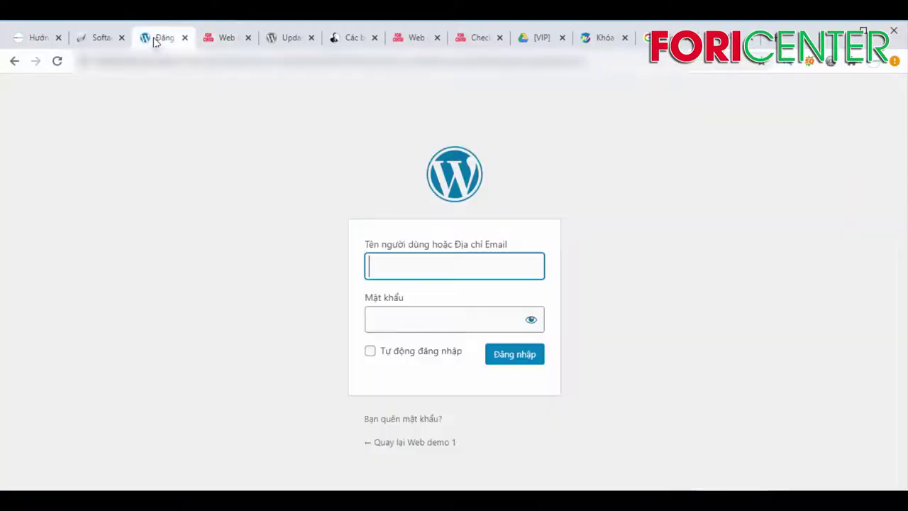
{"action": "left_click", "coordinate": [416, 265]}
{"action": "left_click", "coordinate": [418, 291]}
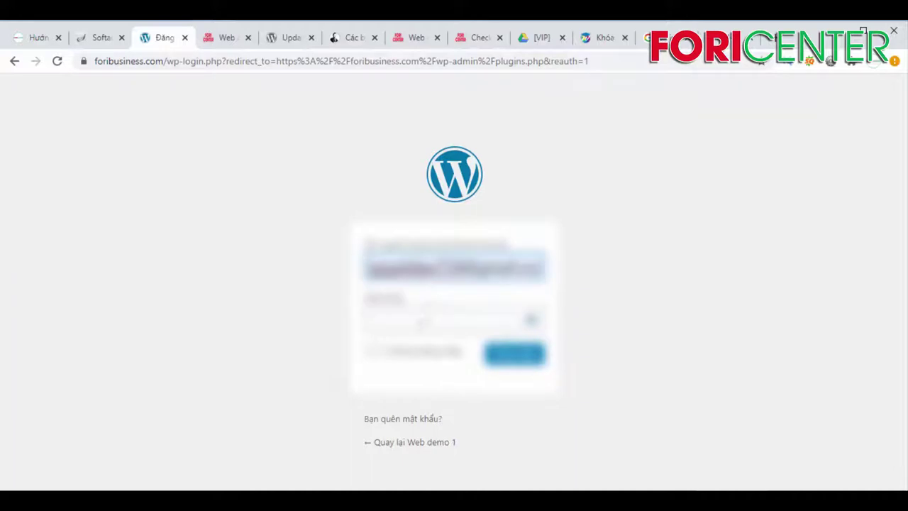
{"action": "left_click", "coordinate": [418, 322]}
{"action": "type", "text": "••••••••••"}
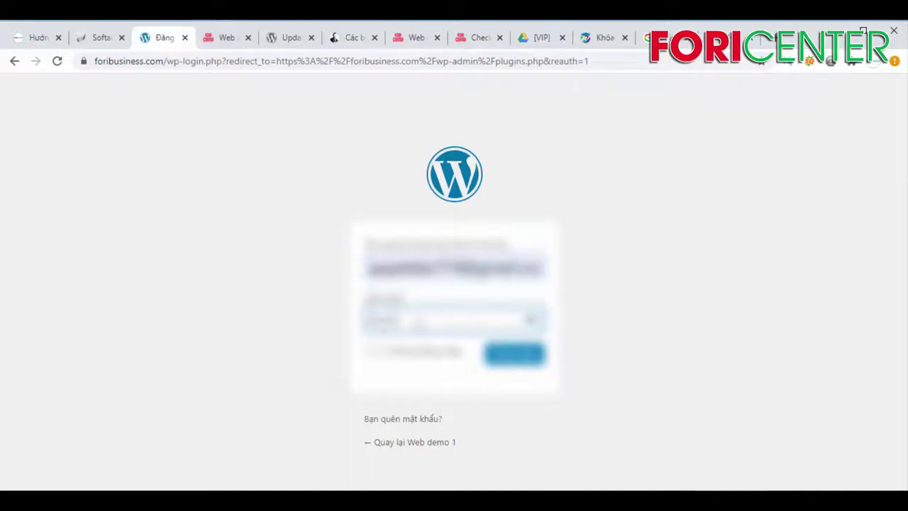
{"action": "type", "text": "••••"}
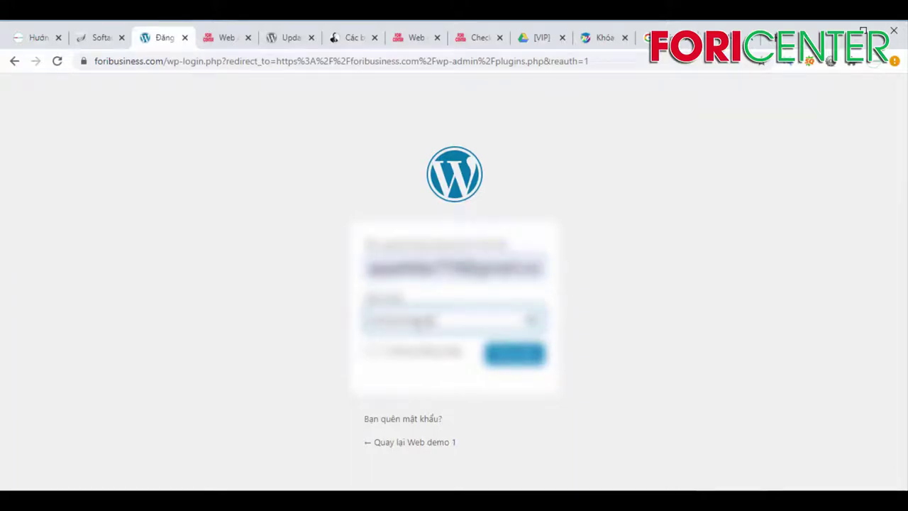
{"action": "key", "text": "Return"}
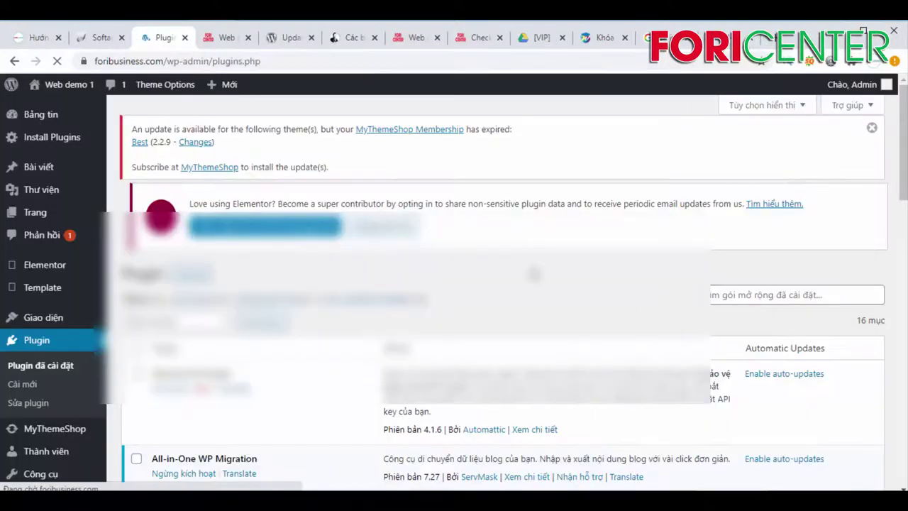
Step: Examine the imported site's installed plugins, especially All-in-One WP Migration File Extension, and its admin sections
{"action": "scroll", "coordinate": [236, 271], "scroll_direction": "down", "scroll_amount": 1}
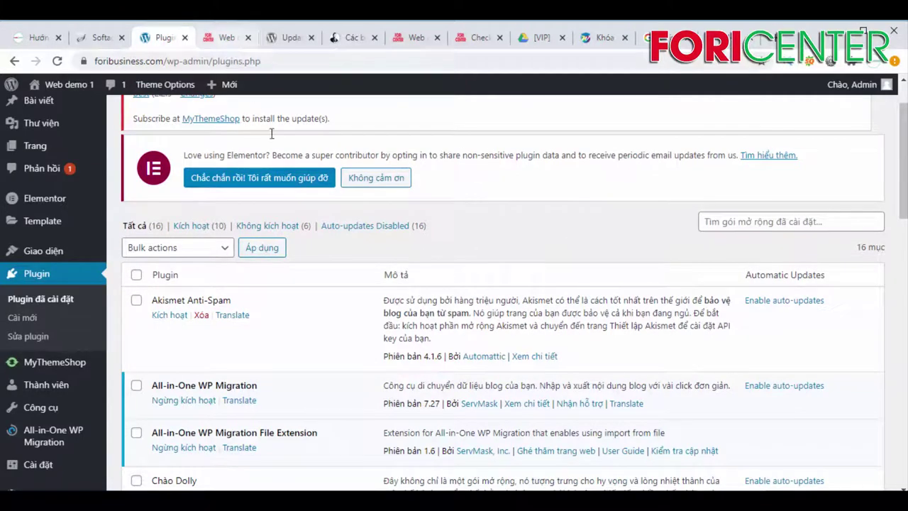
{"action": "scroll", "coordinate": [397, 263], "scroll_direction": "down", "scroll_amount": 3}
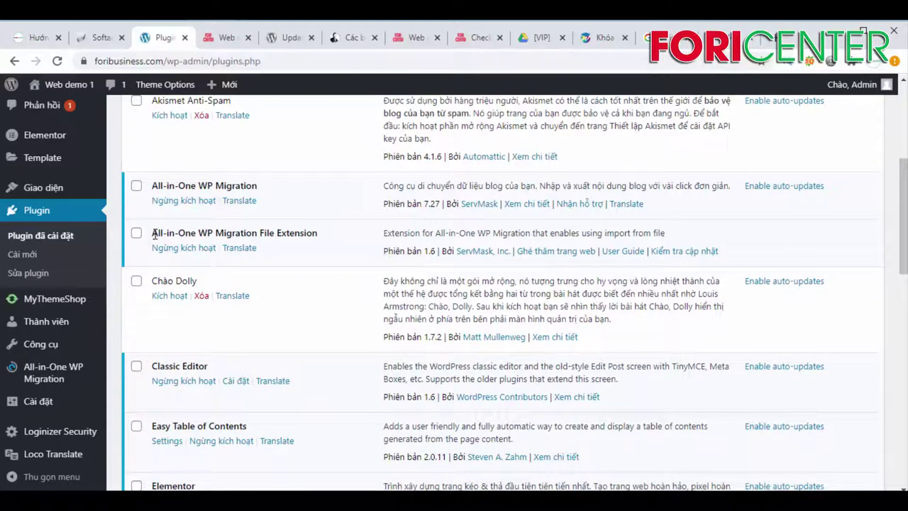
{"action": "left_click_drag", "start_coordinate": [153, 232], "coordinate": [320, 234]}
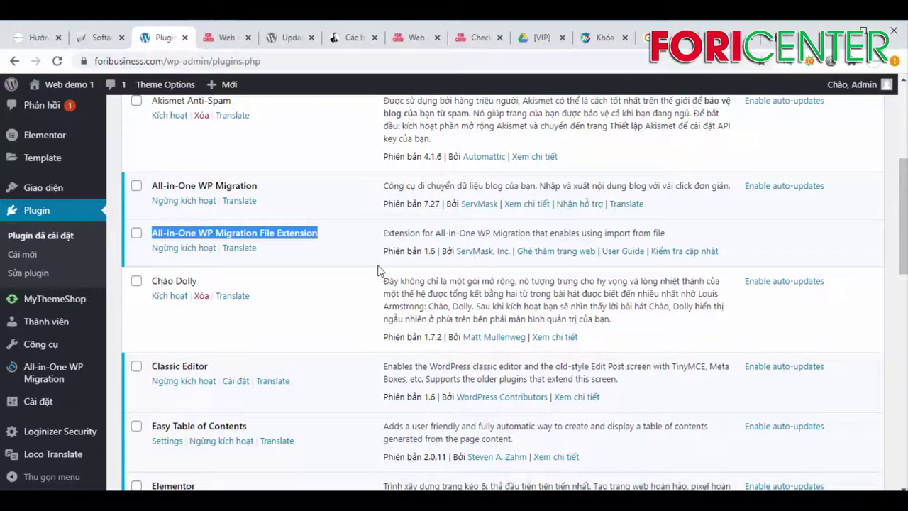
{"action": "left_click", "coordinate": [346, 249]}
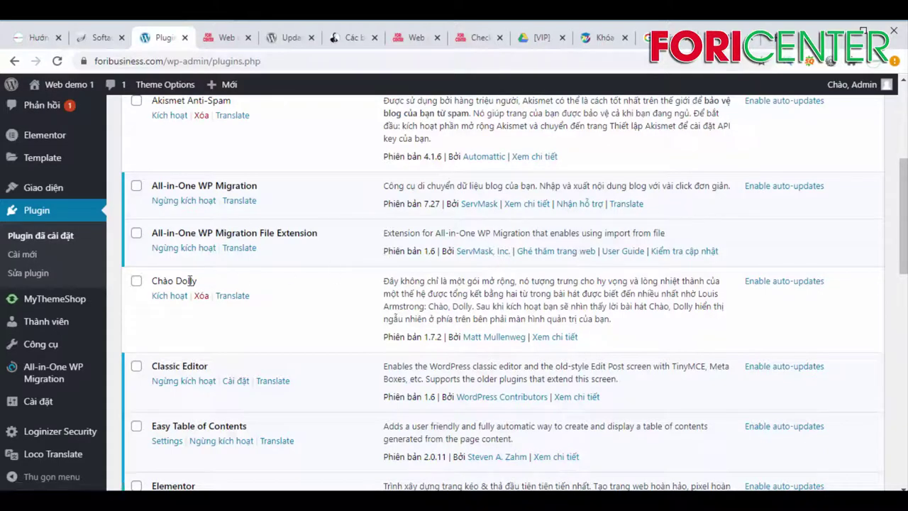
{"action": "scroll", "coordinate": [92, 316], "scroll_direction": "down", "scroll_amount": 2}
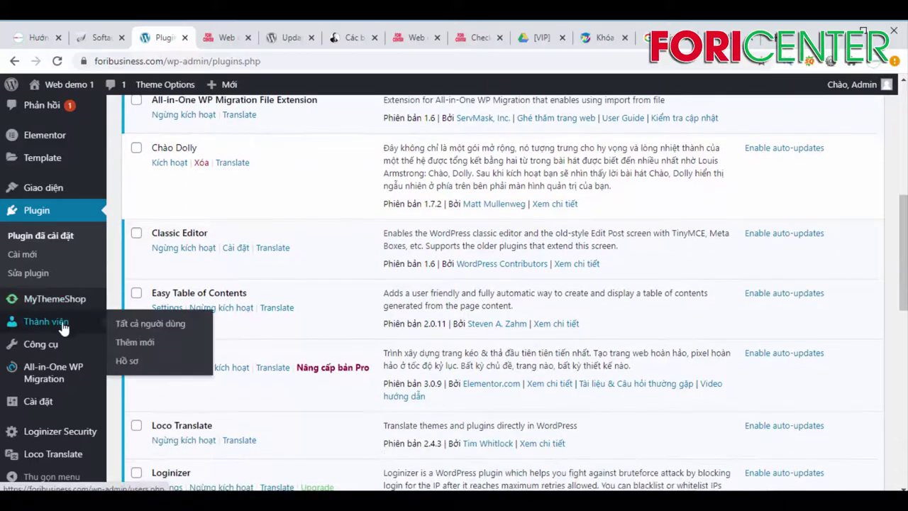
{"action": "mouse_move", "coordinate": [47, 401]}
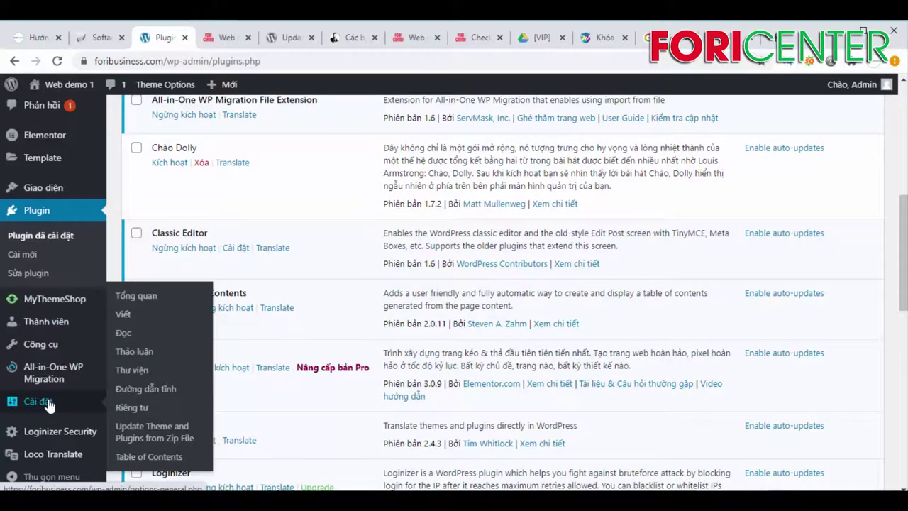
Step: Open the permalink settings and save them with the post title structure (Tiêu đề bài viết)
{"action": "left_click", "coordinate": [146, 389]}
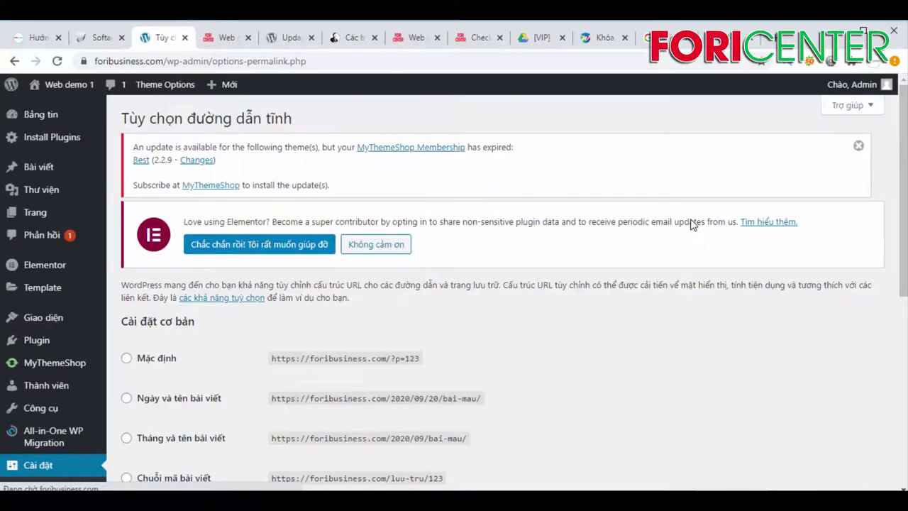
{"action": "scroll", "coordinate": [507, 239], "scroll_direction": "down", "scroll_amount": 5}
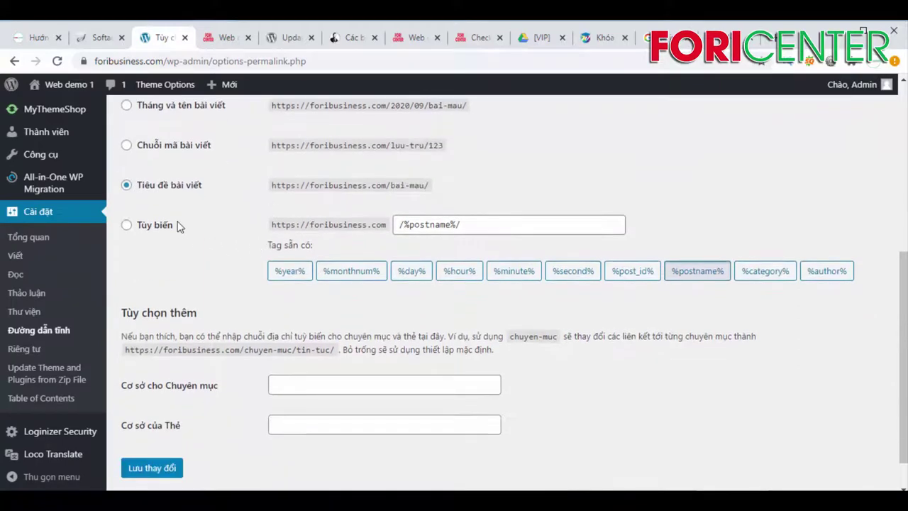
{"action": "scroll", "coordinate": [178, 225], "scroll_direction": "down", "scroll_amount": 1}
{"action": "left_click", "coordinate": [150, 429]}
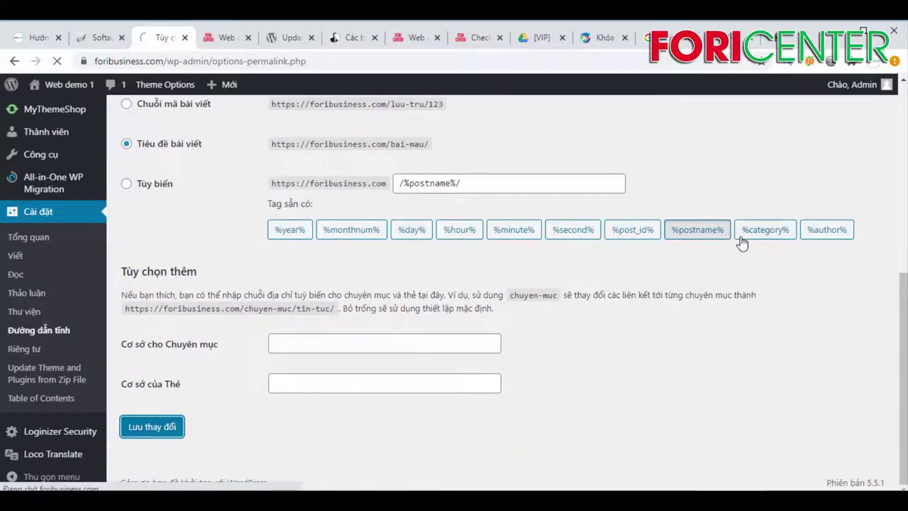
{"action": "scroll", "coordinate": [557, 225], "scroll_direction": "down", "scroll_amount": 2}
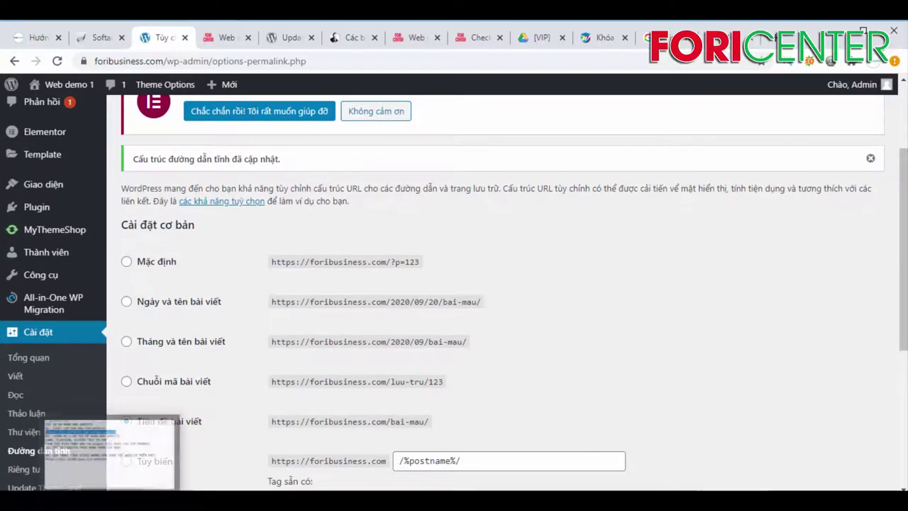
Step: Consult the website cloning guide in Notepad, minimize it and review the permalink structure options in the browser
{"action": "key", "text": "alt+Tab"}
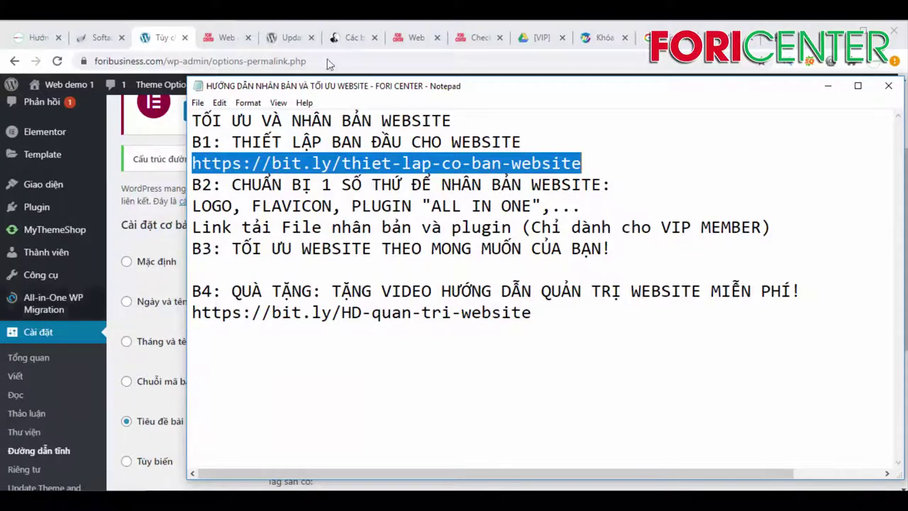
{"action": "left_click", "coordinate": [827, 85]}
{"action": "scroll", "coordinate": [175, 347], "scroll_direction": "down", "scroll_amount": 2}
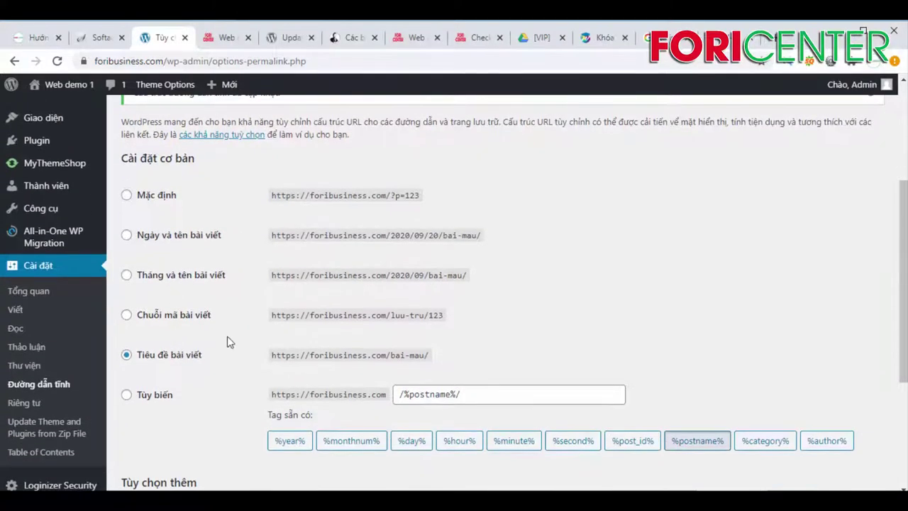
{"action": "scroll", "coordinate": [230, 342], "scroll_direction": "down", "scroll_amount": 2}
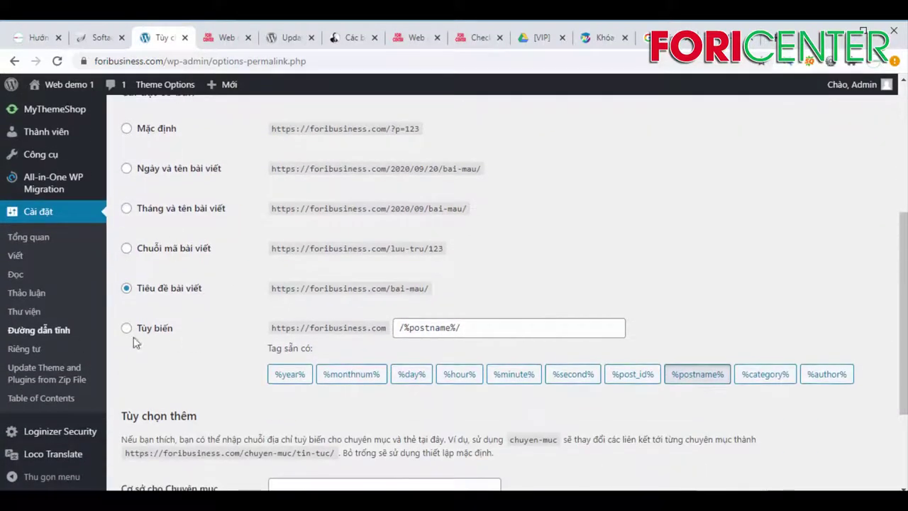
Step: Open the general settings and set the website name to "Fori Business"
{"action": "left_click", "coordinate": [15, 238]}
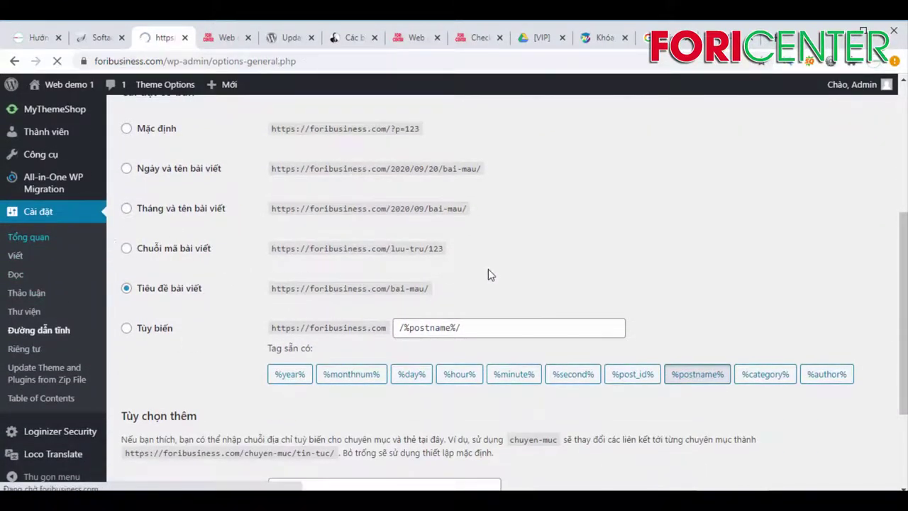
{"action": "scroll", "coordinate": [466, 276], "scroll_direction": "down", "scroll_amount": 1}
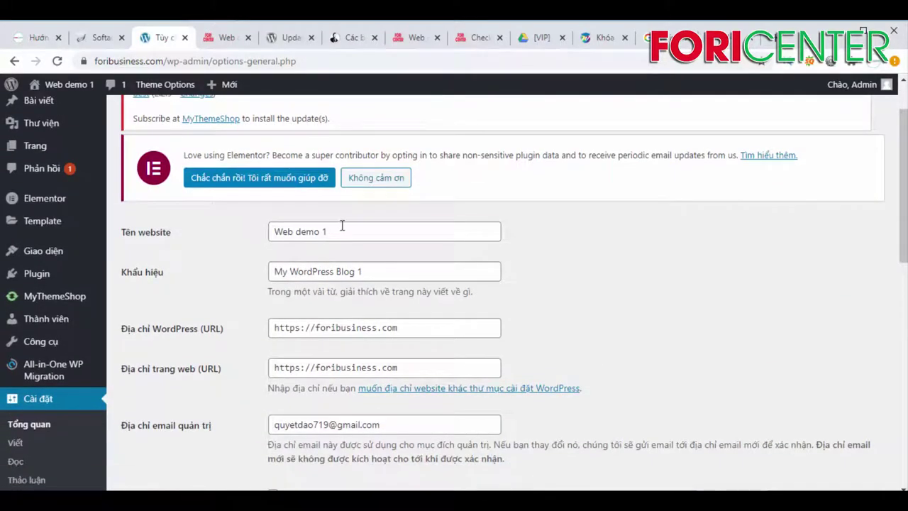
{"action": "left_click_drag", "start_coordinate": [345, 230], "coordinate": [222, 247]}
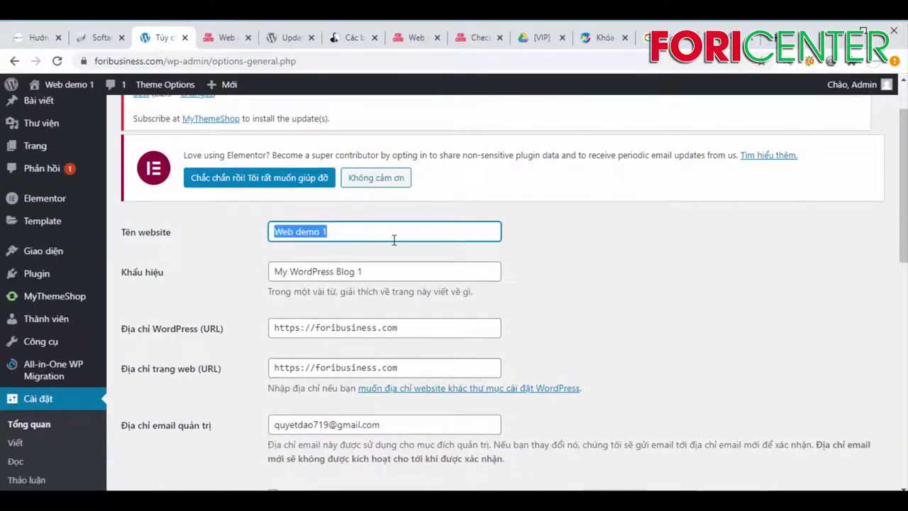
{"action": "type", "text": "F"}
{"action": "type", "text": "ori"}
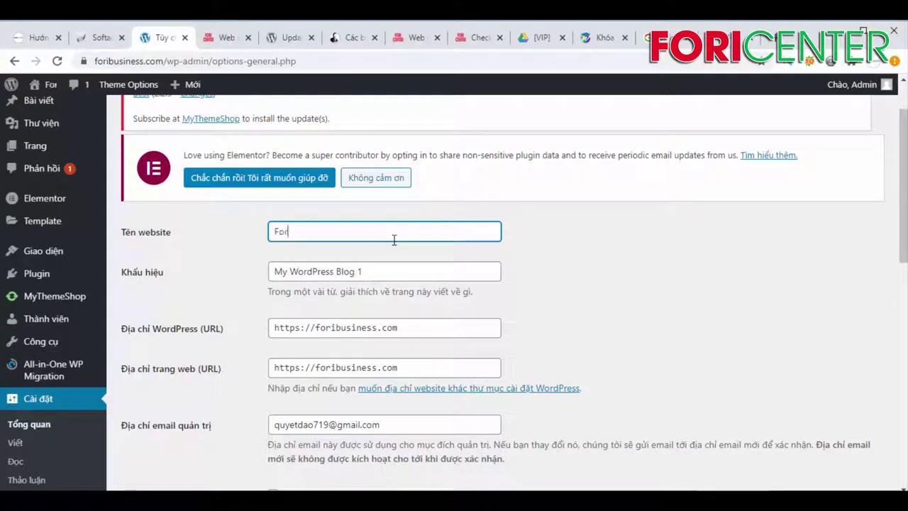
{"action": "type", "text": " Cen"}
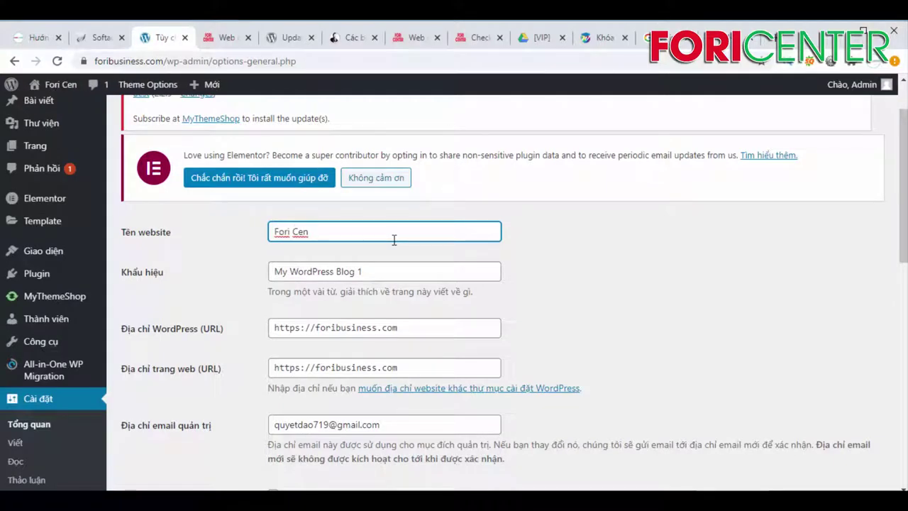
{"action": "key", "text": "BackSpace"}
{"action": "key", "text": "BackSpace"}
{"action": "key", "text": "BackSpace"}
{"action": "type", "text": "Bus"}
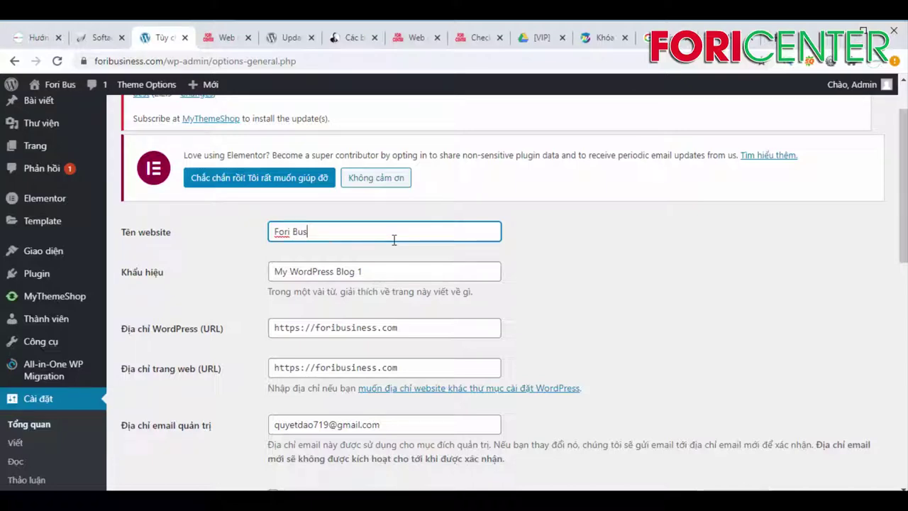
{"action": "type", "text": "iness"}
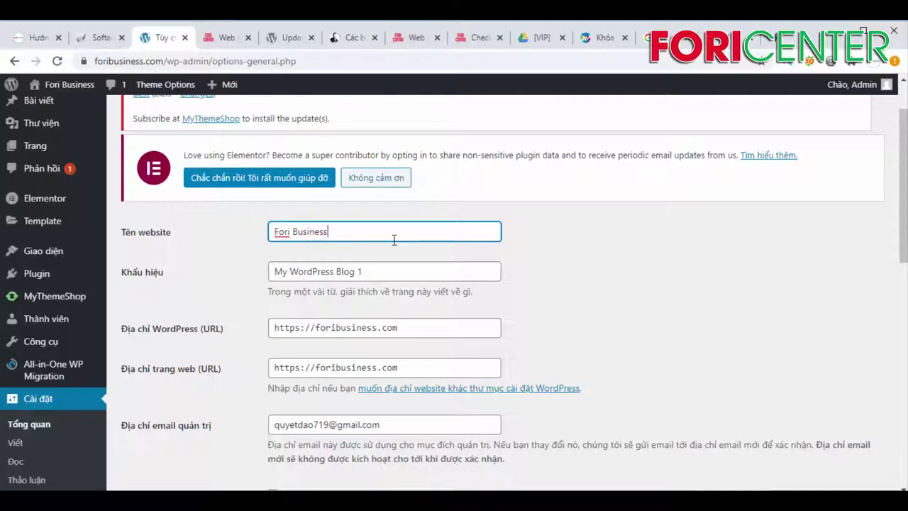
Step: Set the tagline to "Hướng dẫn - Chia sẻ kiến thức MMO - Marketing" and save the general settings
{"action": "left_click_drag", "start_coordinate": [371, 271], "coordinate": [148, 278]}
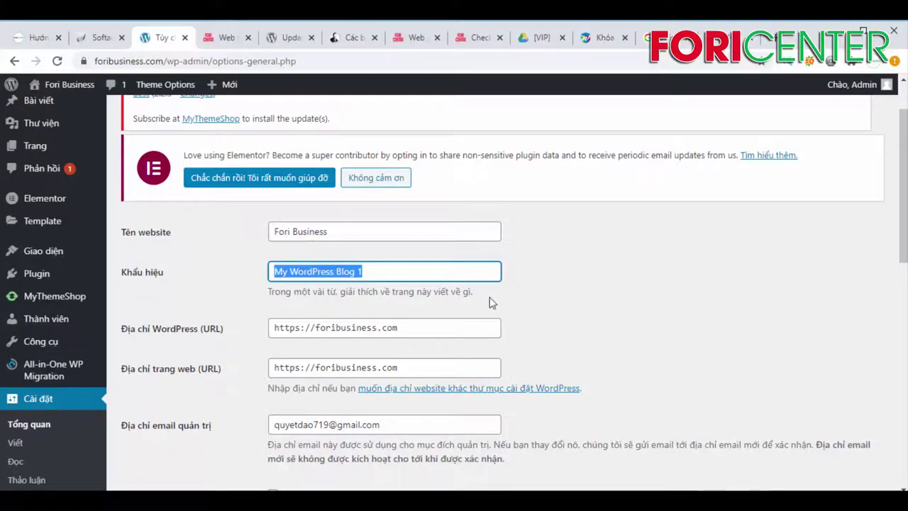
{"action": "type", "text": "Hương"}
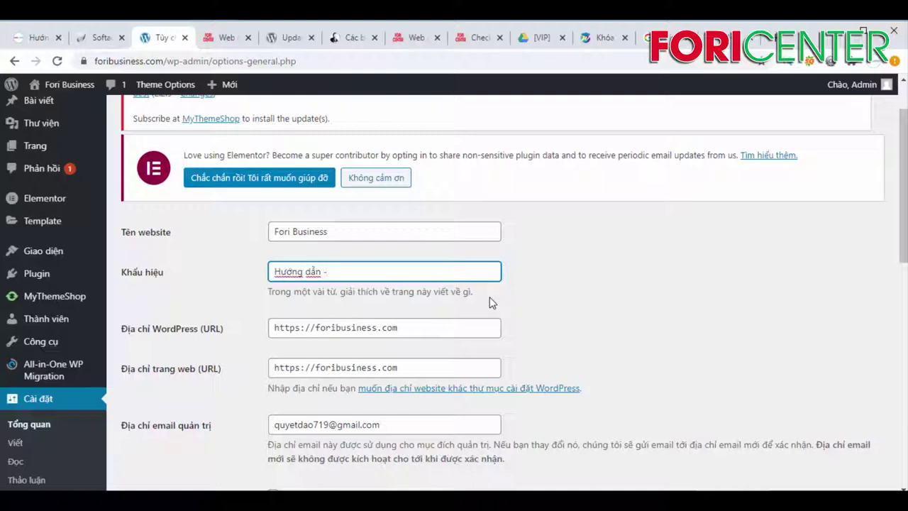
{"action": "type", "text": "dẫn -Chia sẻ kiến thức MMO - Marketing"}
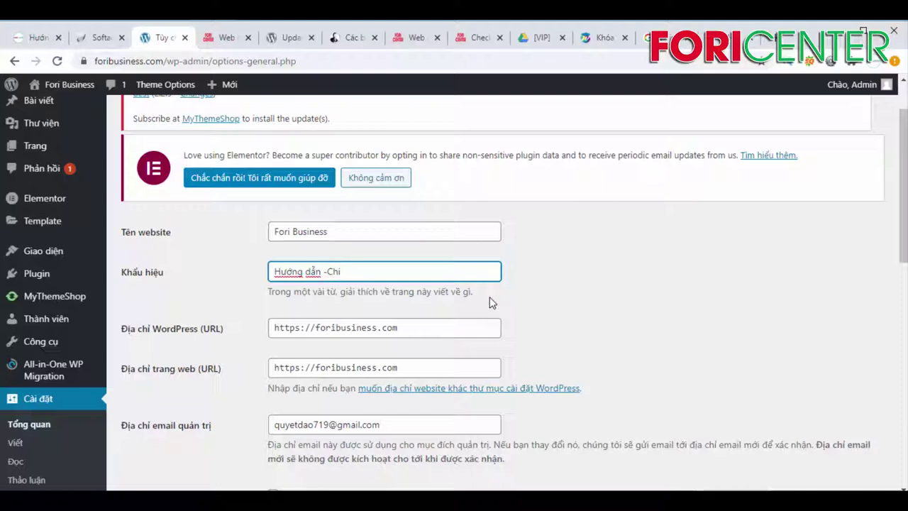
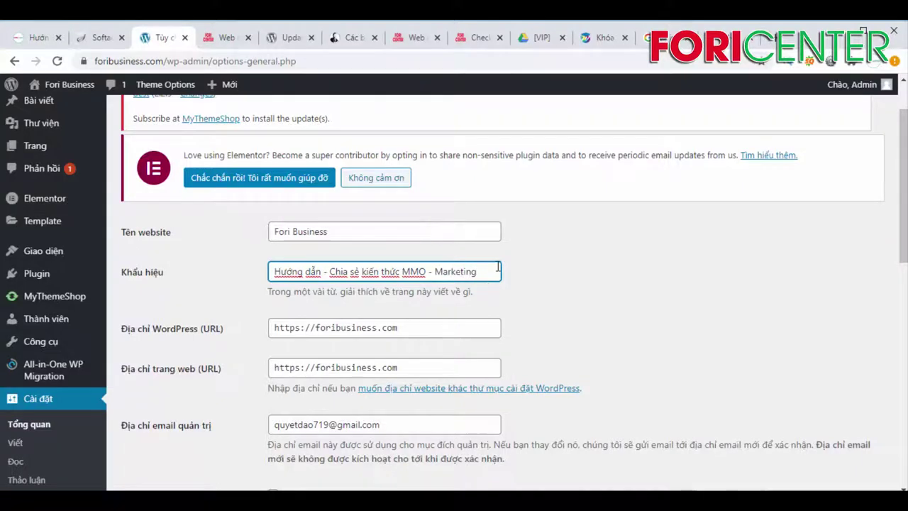
{"action": "scroll", "coordinate": [552, 300], "scroll_direction": "down", "scroll_amount": 10}
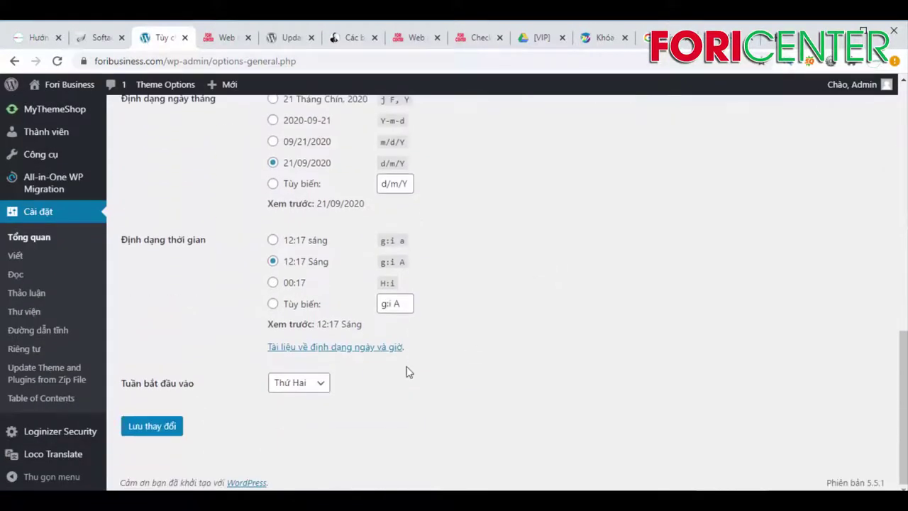
{"action": "left_click", "coordinate": [128, 429]}
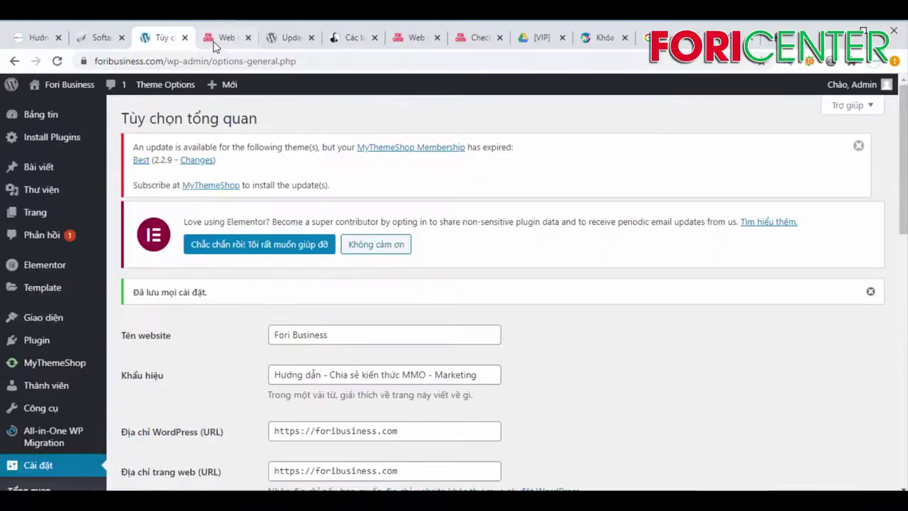
Step: Reload the cloned site's homepage and check its title, tagline, header and article list against the general settings
{"action": "left_click", "coordinate": [218, 38]}
{"action": "left_click", "coordinate": [57, 61]}
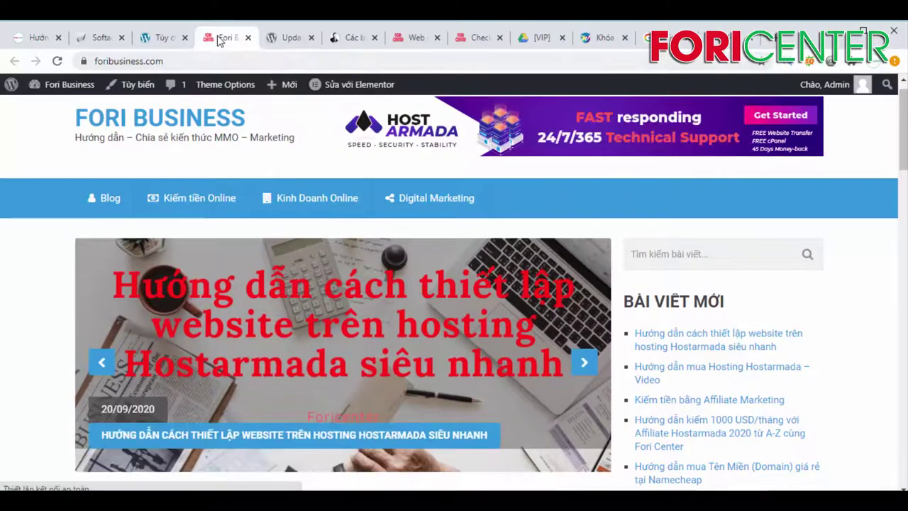
{"action": "left_click", "coordinate": [162, 37]}
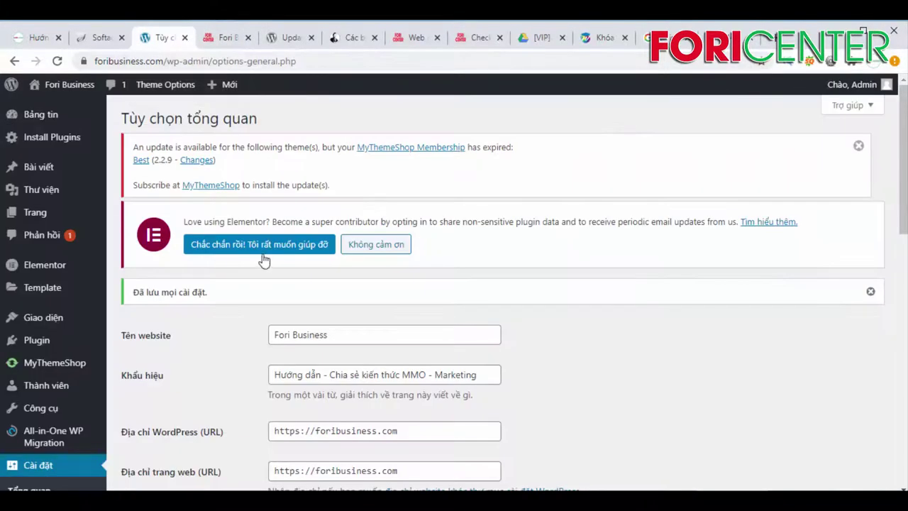
{"action": "left_click", "coordinate": [224, 37]}
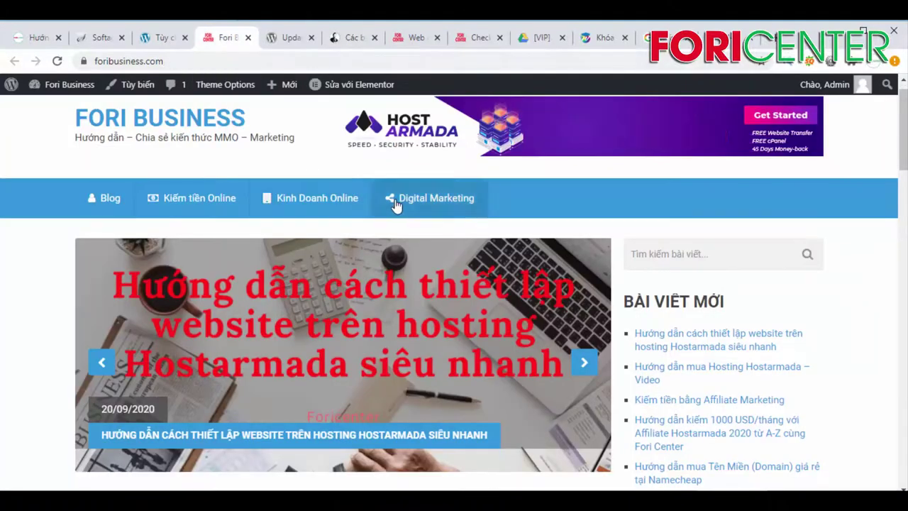
{"action": "scroll", "coordinate": [453, 156], "scroll_direction": "down", "scroll_amount": 1}
{"action": "scroll", "coordinate": [483, 129], "scroll_direction": "up", "scroll_amount": 2}
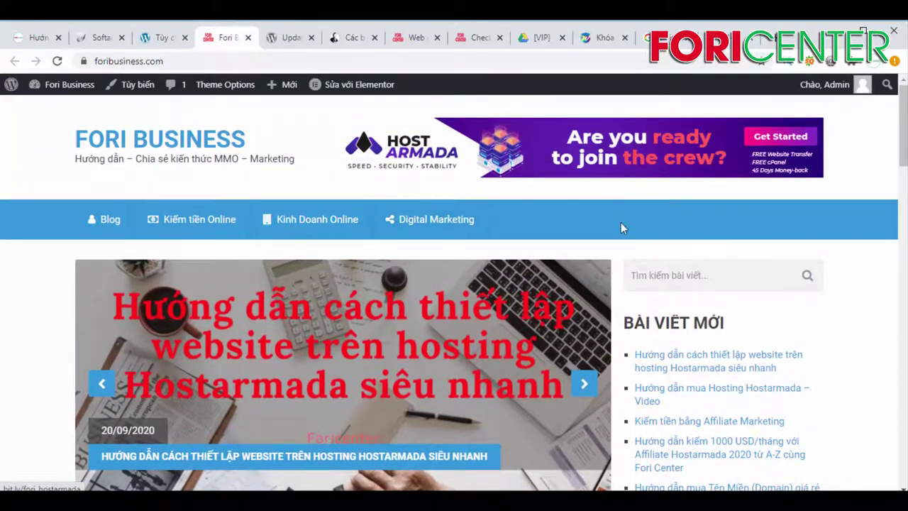
{"action": "scroll", "coordinate": [620, 228], "scroll_direction": "down", "scroll_amount": 6}
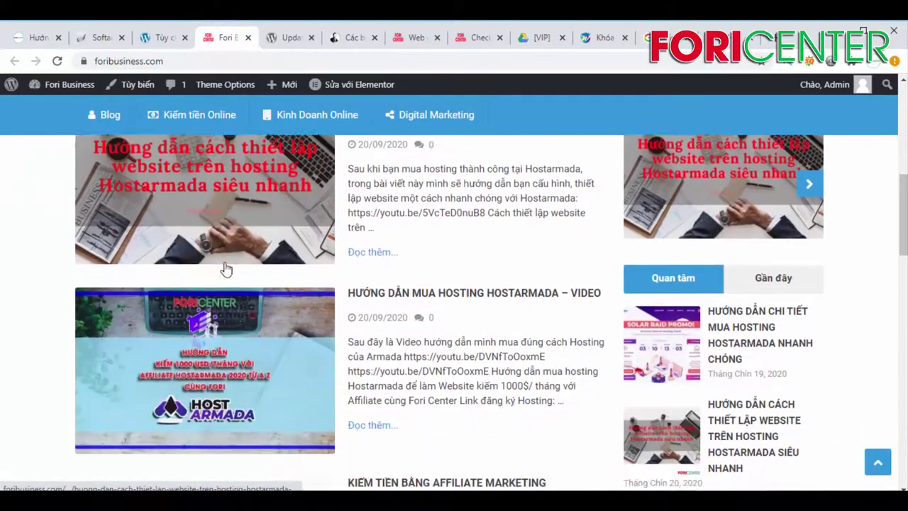
Step: Open the article "Hướng dẫn mua Hosting Hostarmada – Video" from the homepage and examine its content and links
{"action": "scroll", "coordinate": [225, 270], "scroll_direction": "down", "scroll_amount": 2}
{"action": "left_click", "coordinate": [481, 163]}
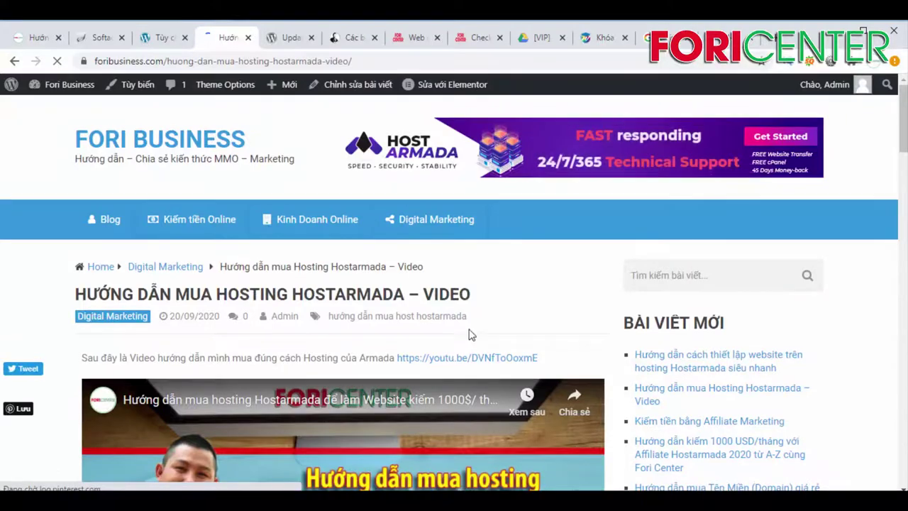
{"action": "scroll", "coordinate": [468, 335], "scroll_direction": "down", "scroll_amount": 6}
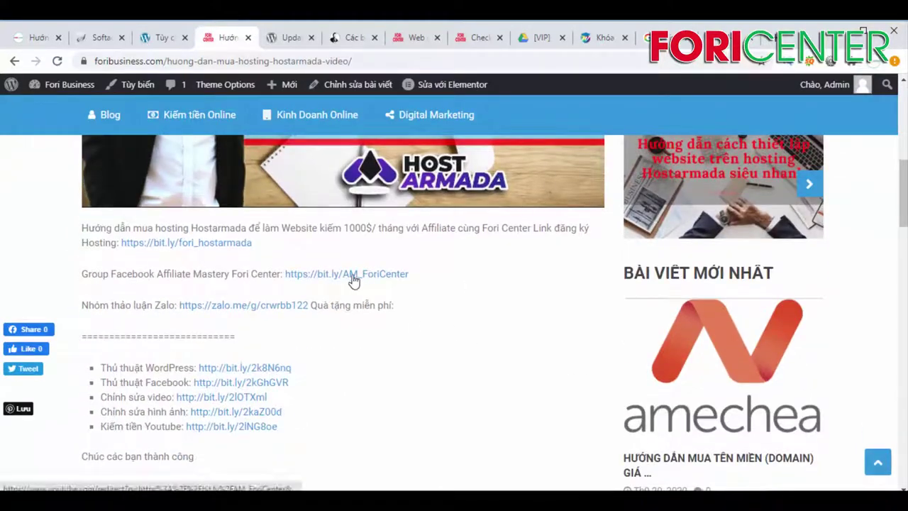
{"action": "scroll", "coordinate": [220, 361], "scroll_direction": "down", "scroll_amount": 2}
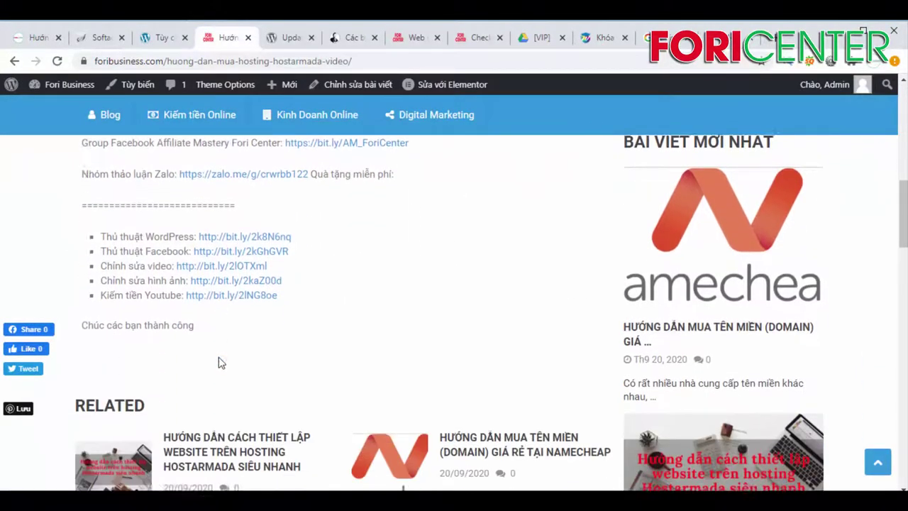
{"action": "scroll", "coordinate": [219, 361], "scroll_direction": "up", "scroll_amount": 7}
{"action": "scroll", "coordinate": [420, 343], "scroll_direction": "up", "scroll_amount": 1}
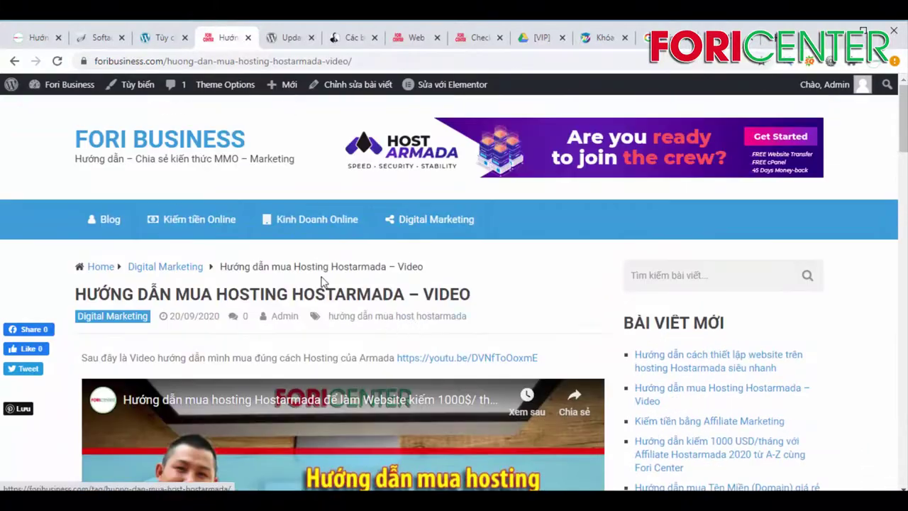
Step: Edit the Hostarmada video article and open it in the Elementor editor
{"action": "left_click", "coordinate": [370, 85]}
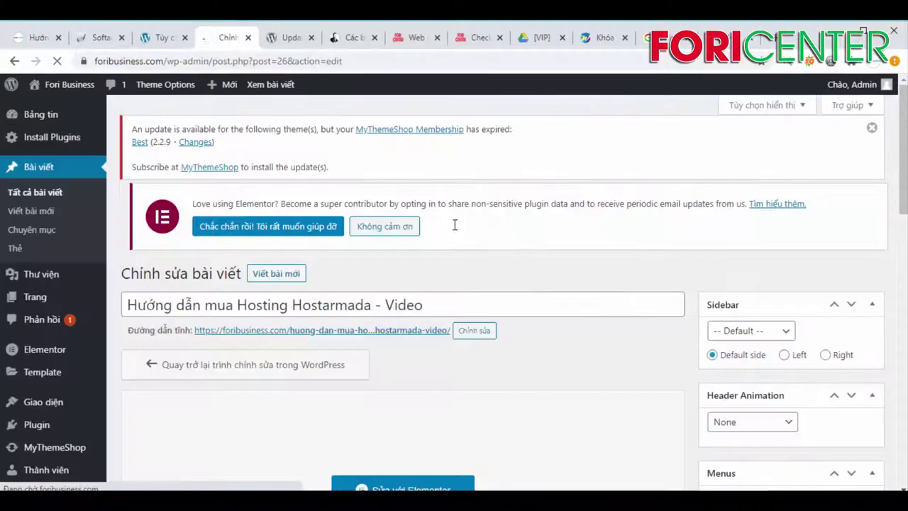
{"action": "scroll", "coordinate": [454, 253], "scroll_direction": "down", "scroll_amount": 3}
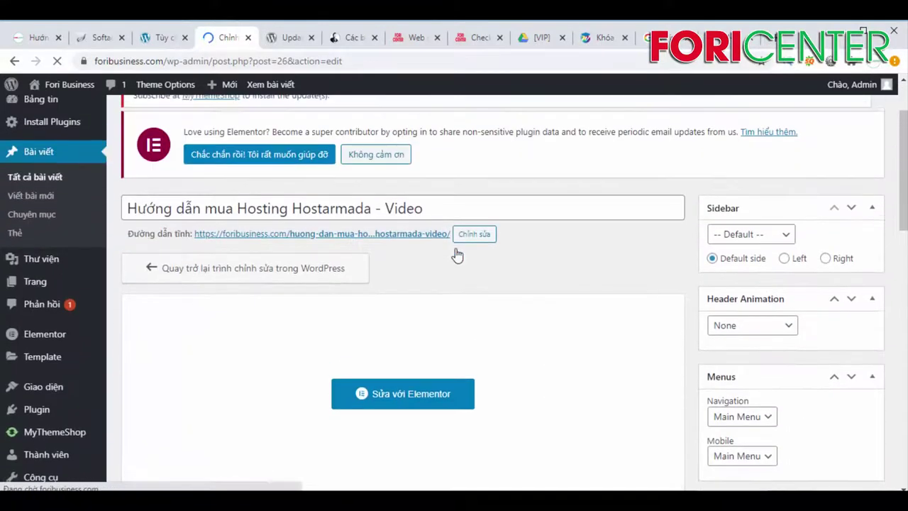
{"action": "scroll", "coordinate": [440, 284], "scroll_direction": "down", "scroll_amount": 1}
{"action": "left_click", "coordinate": [384, 326]}
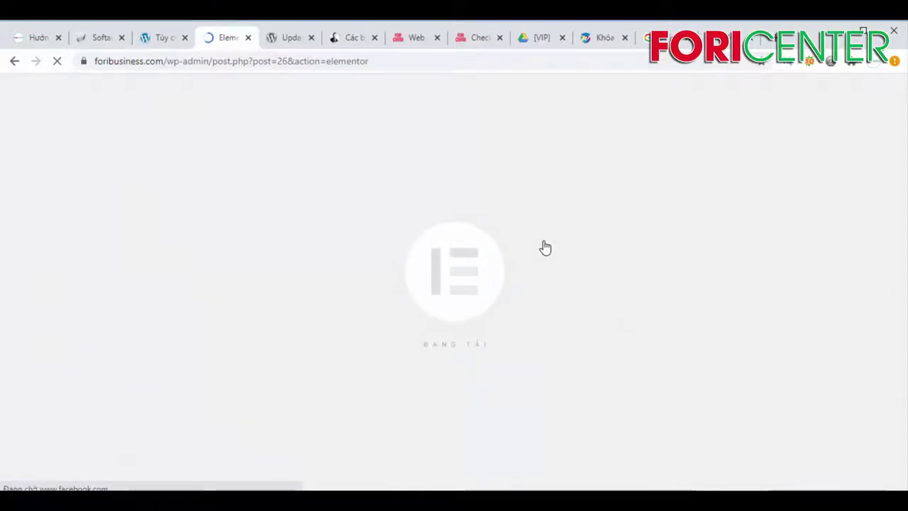
Step: Open the text block below the video in the Hostarmada article and open the Facebook group link's URL for editing
{"action": "scroll", "coordinate": [469, 261], "scroll_direction": "down", "scroll_amount": 2}
{"action": "scroll", "coordinate": [469, 261], "scroll_direction": "down", "scroll_amount": 6}
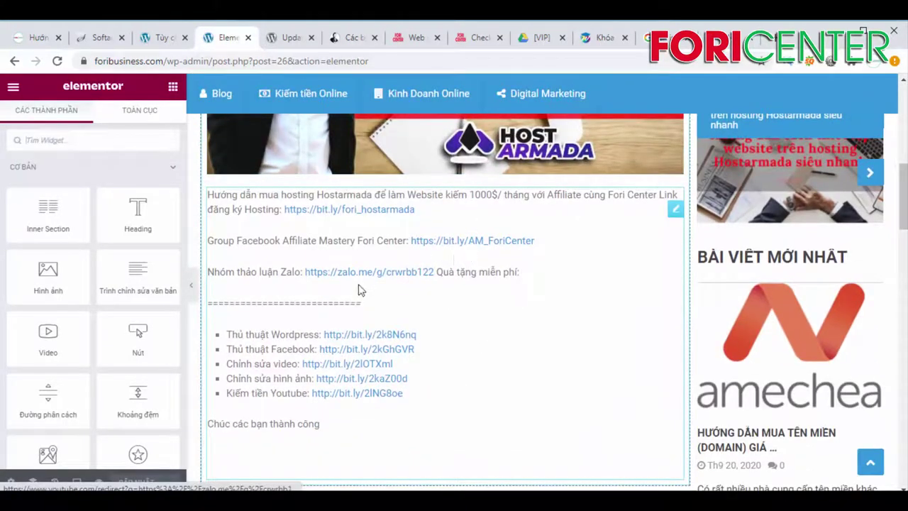
{"action": "left_click", "coordinate": [268, 274]}
{"action": "scroll", "coordinate": [110, 334], "scroll_direction": "down", "scroll_amount": 2}
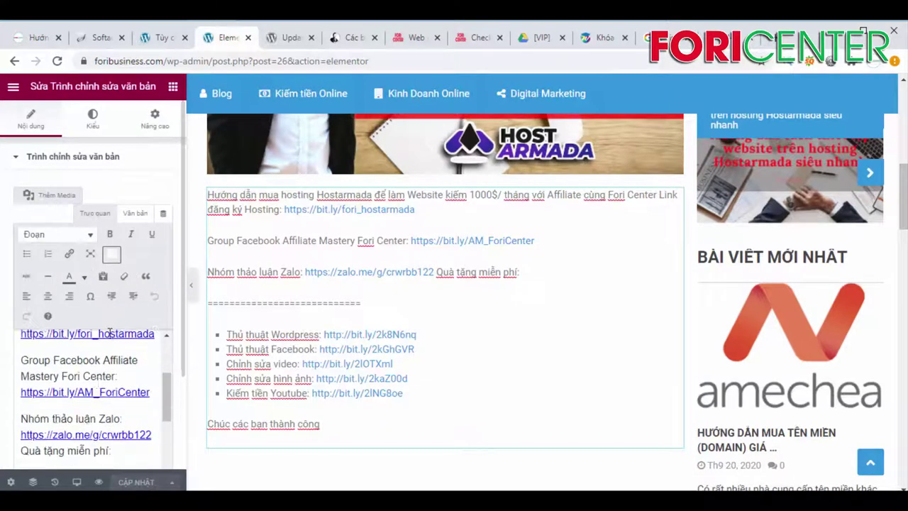
{"action": "scroll", "coordinate": [106, 347], "scroll_direction": "down", "scroll_amount": 1}
{"action": "scroll", "coordinate": [95, 374], "scroll_direction": "up", "scroll_amount": 3}
{"action": "left_click", "coordinate": [93, 377]}
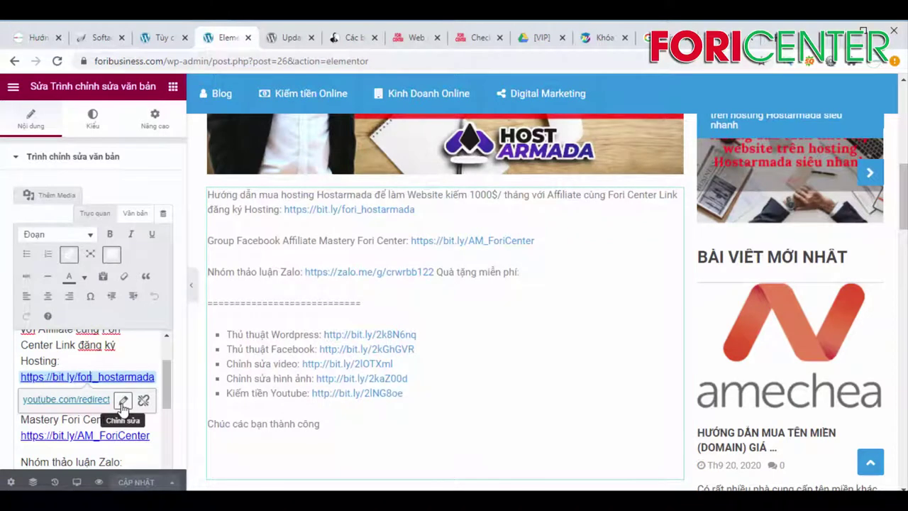
{"action": "left_click", "coordinate": [122, 434]}
{"action": "scroll", "coordinate": [119, 419], "scroll_direction": "down", "scroll_amount": 2}
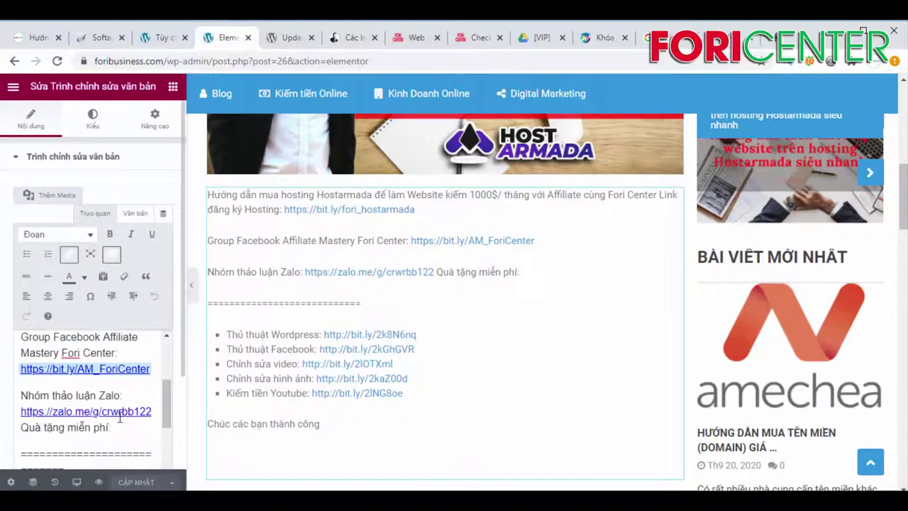
{"action": "left_click", "coordinate": [121, 393]}
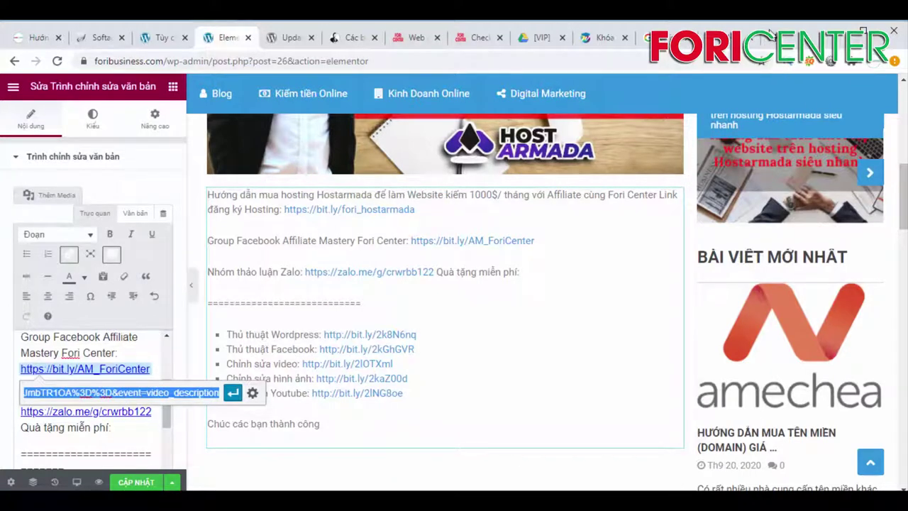
Step: Open hostarmada.com in a new browser tab and go through its Affiliate Program page to the affiliate login
{"action": "key", "text": "ctrl+t"}
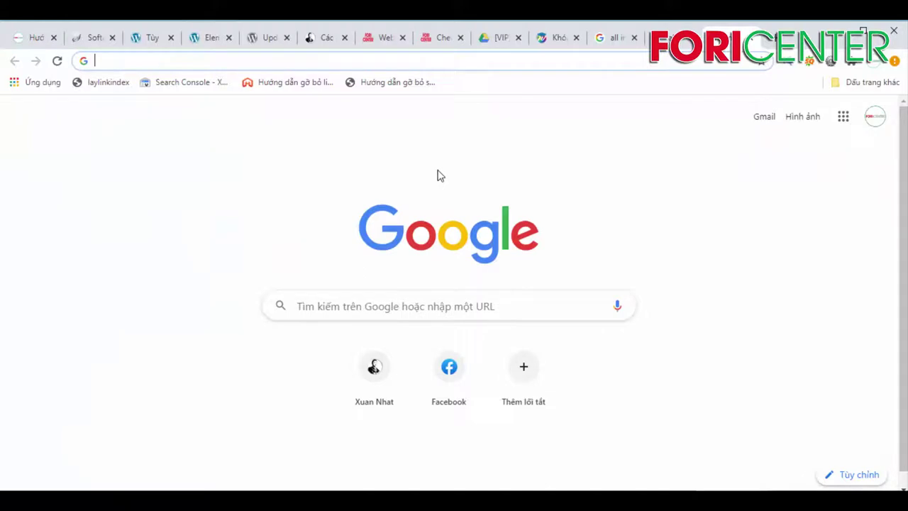
{"action": "type", "text": "h"}
{"action": "key", "text": "Return"}
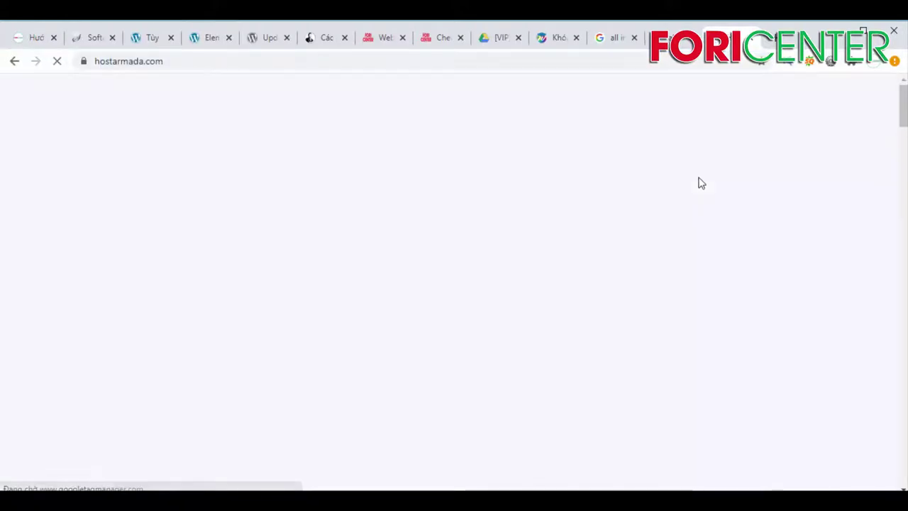
{"action": "scroll", "coordinate": [279, 294], "scroll_direction": "down", "scroll_amount": 20}
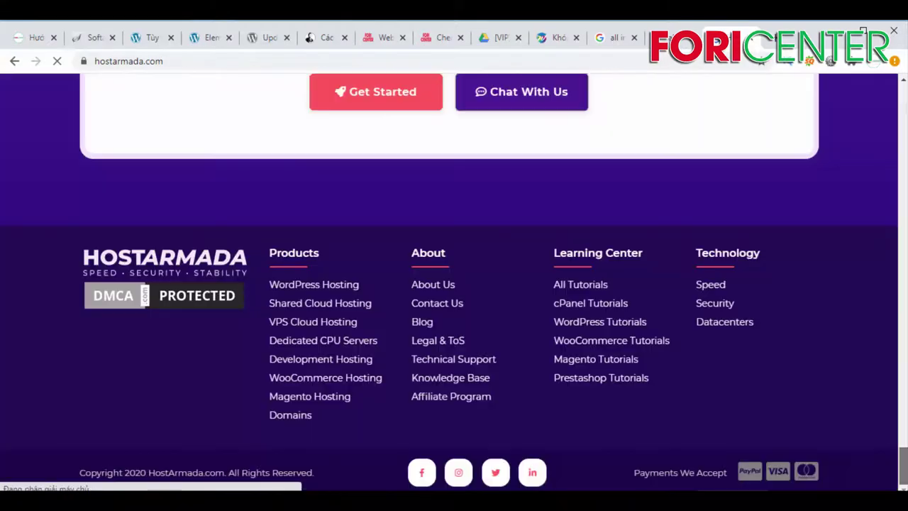
{"action": "left_click", "coordinate": [486, 397]}
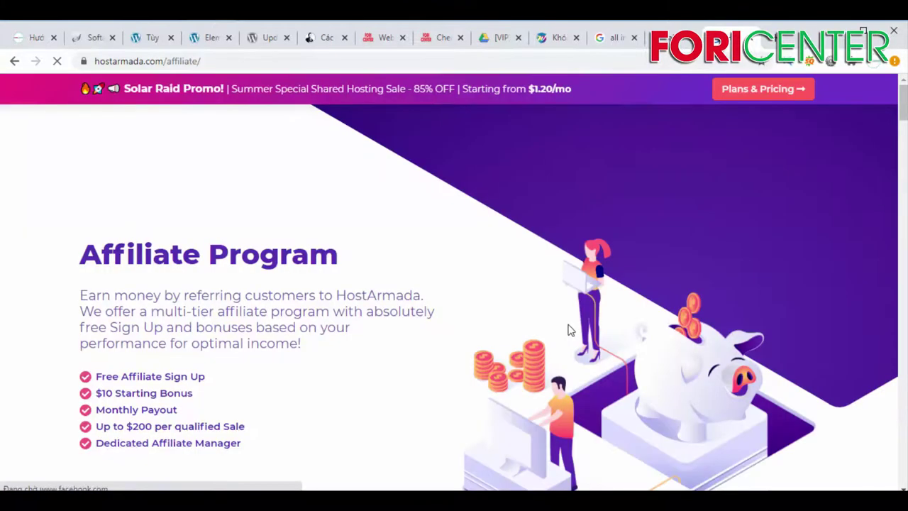
{"action": "scroll", "coordinate": [571, 333], "scroll_direction": "down", "scroll_amount": 5}
{"action": "scroll", "coordinate": [445, 308], "scroll_direction": "up", "scroll_amount": 2}
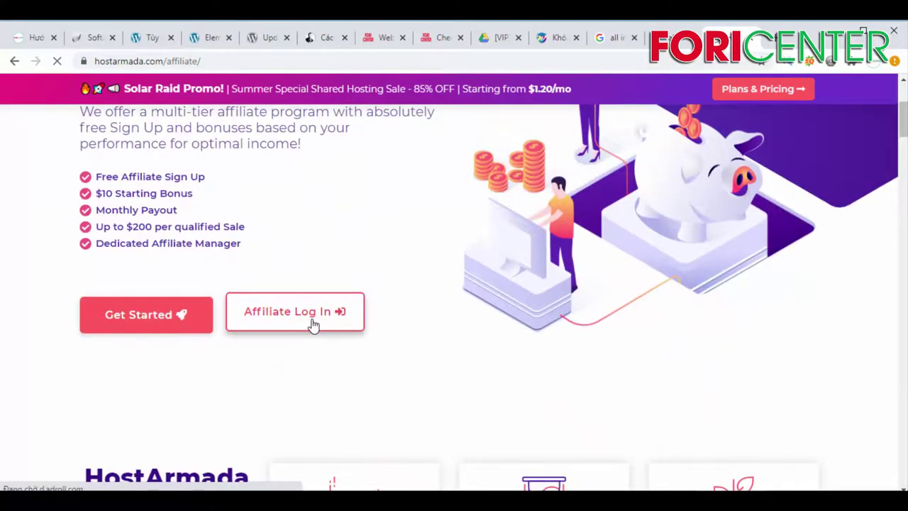
{"action": "left_click", "coordinate": [299, 322]}
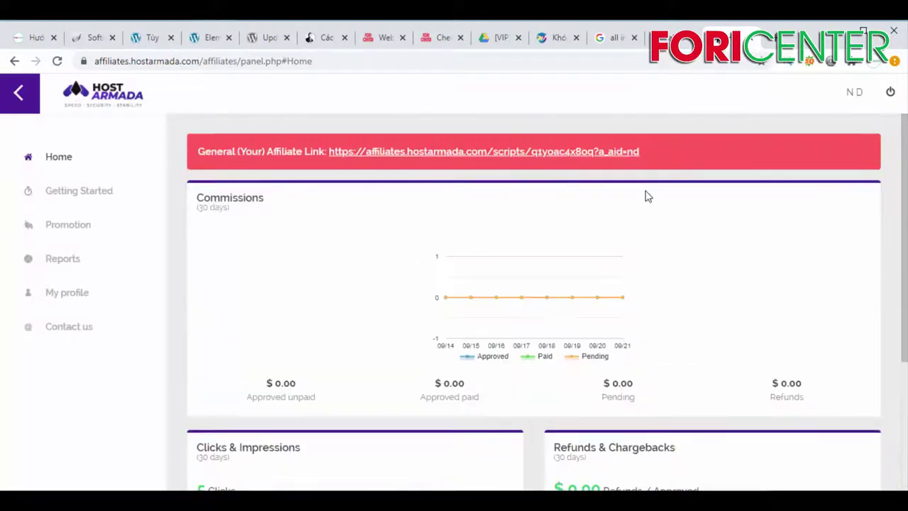
Step: Copy the address of the general affiliate link from the HostArmada affiliate panel's home page
{"action": "right_click", "coordinate": [572, 150]}
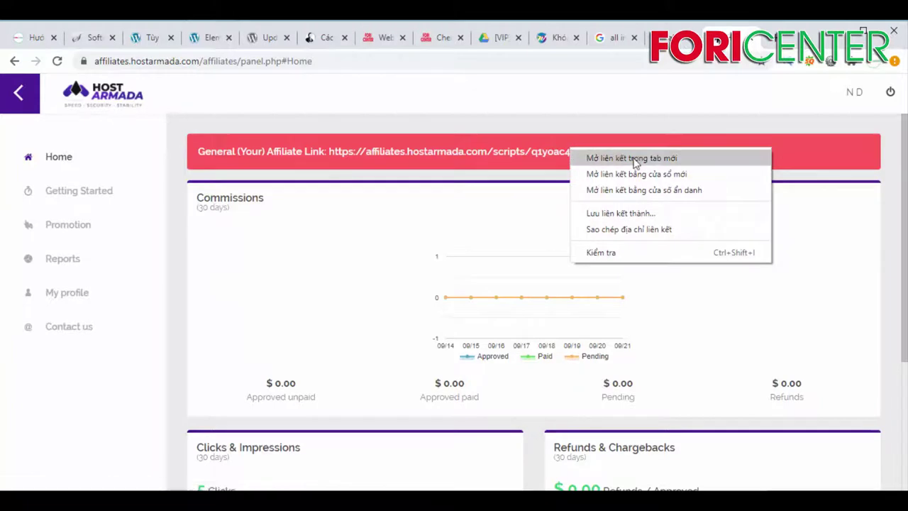
{"action": "left_click", "coordinate": [646, 229]}
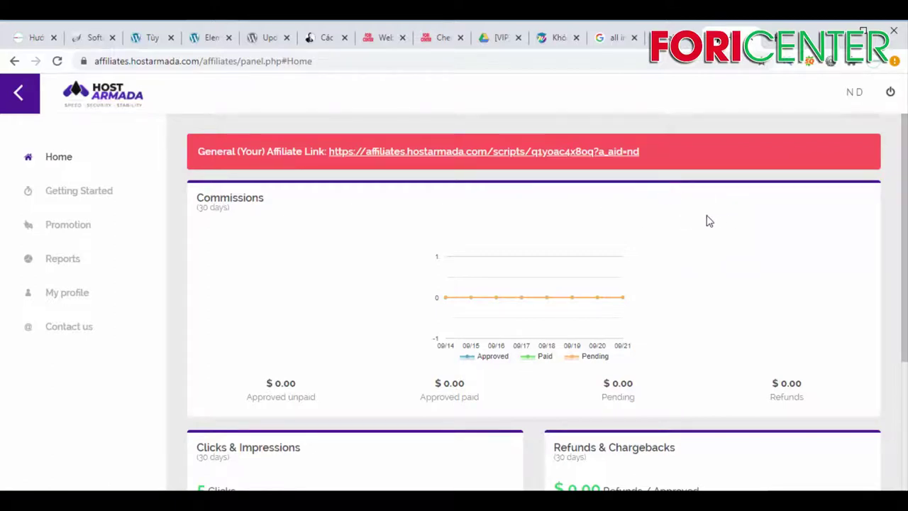
{"action": "right_click", "coordinate": [554, 154]}
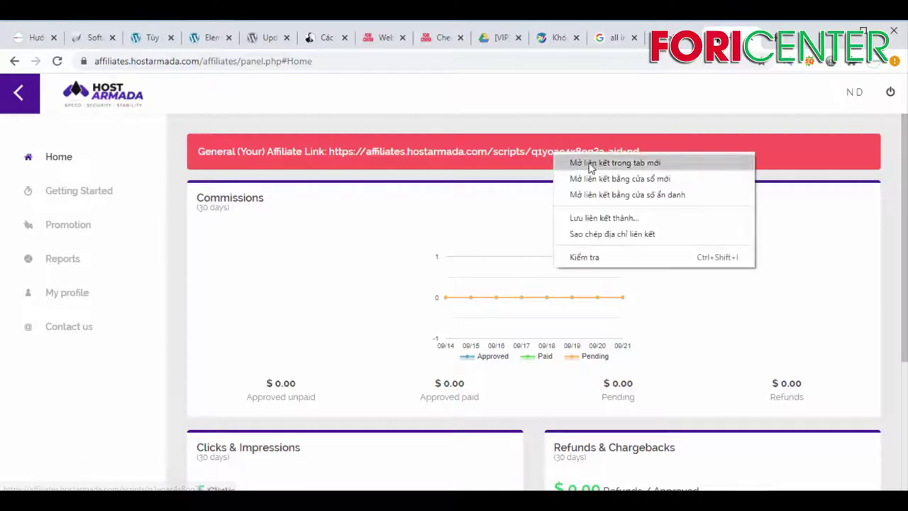
{"action": "left_click", "coordinate": [644, 234]}
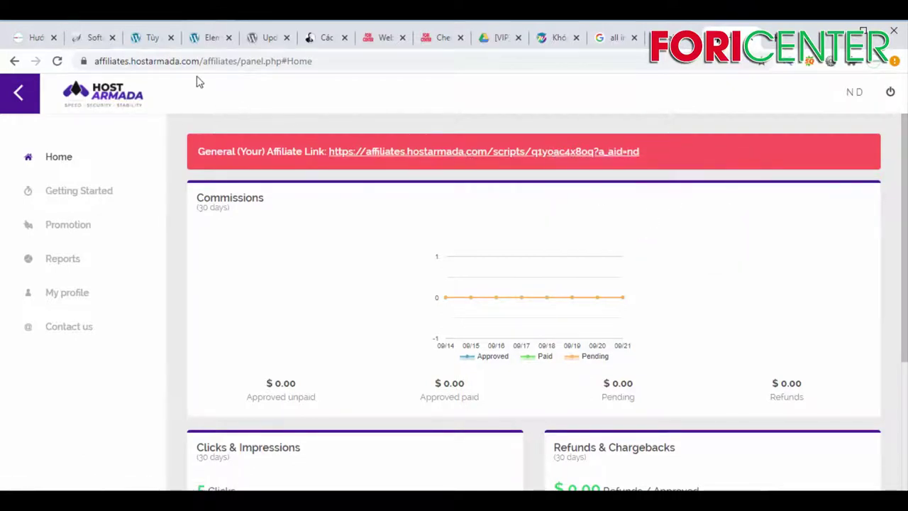
Step: Return to the Elementor editor and apply the URL of the Facebook group link in the article's text block
{"action": "left_click", "coordinate": [253, 38]}
{"action": "left_click", "coordinate": [209, 38]}
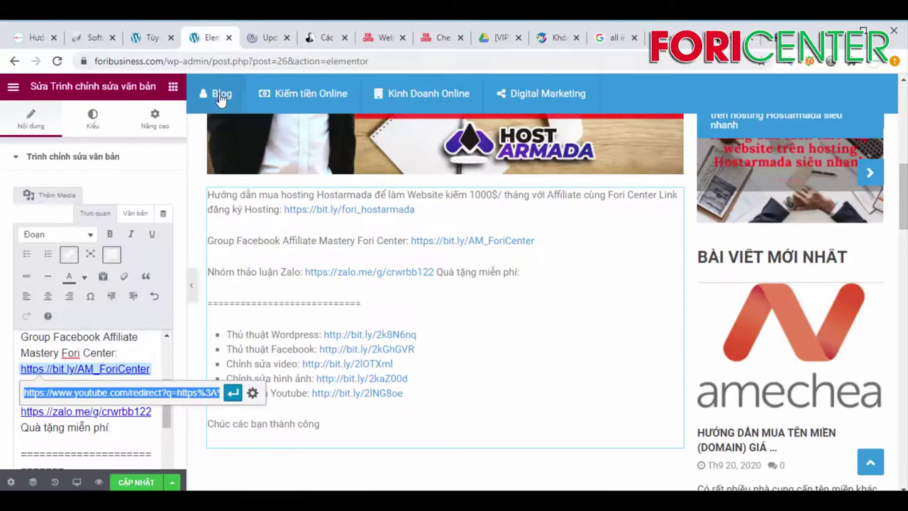
{"action": "left_click", "coordinate": [233, 394]}
Step: Check the remaining links in the article's text block and update the article
{"action": "scroll", "coordinate": [102, 408], "scroll_direction": "down", "scroll_amount": 2}
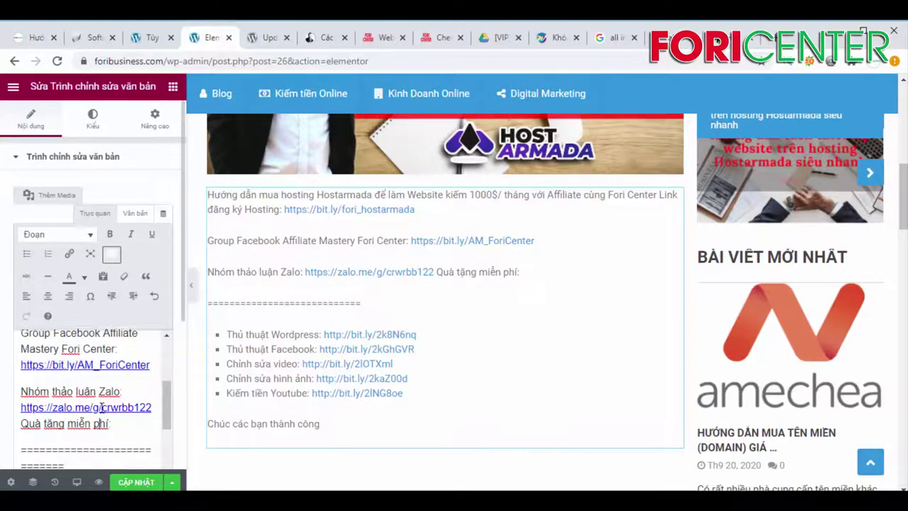
{"action": "scroll", "coordinate": [69, 380], "scroll_direction": "down", "scroll_amount": 3}
{"action": "scroll", "coordinate": [69, 379], "scroll_direction": "down", "scroll_amount": 2}
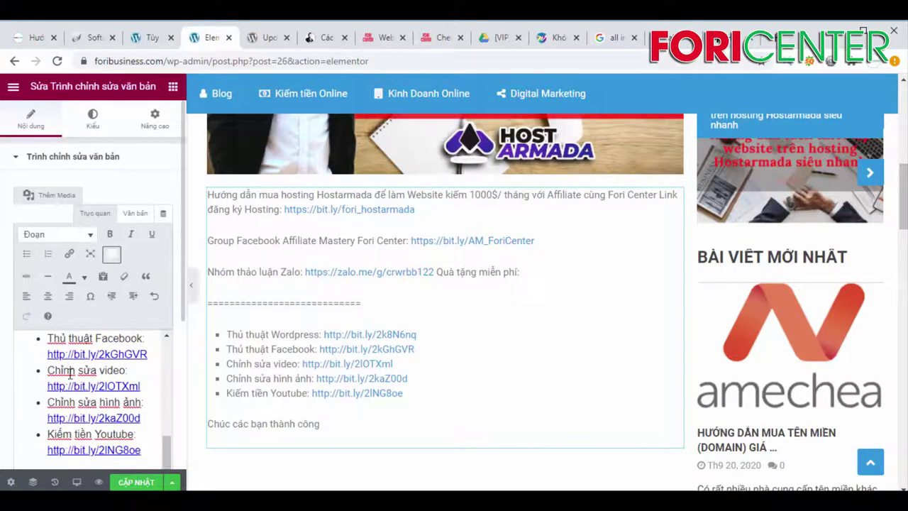
{"action": "scroll", "coordinate": [398, 213], "scroll_direction": "down", "scroll_amount": 1}
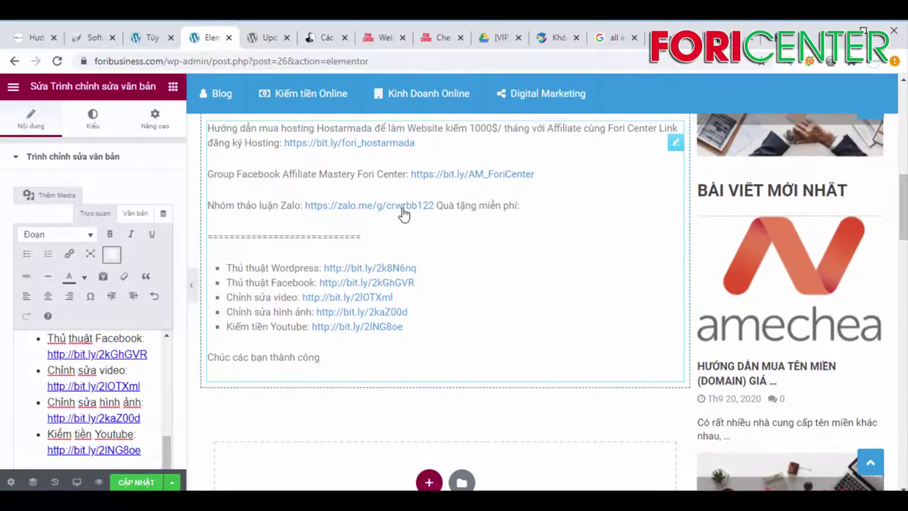
{"action": "scroll", "coordinate": [401, 206], "scroll_direction": "up", "scroll_amount": 3}
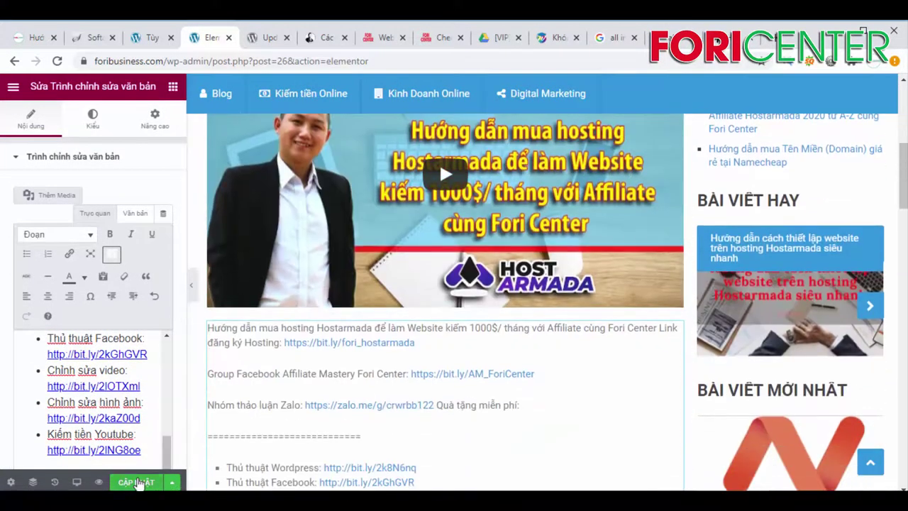
{"action": "left_click", "coordinate": [130, 482]}
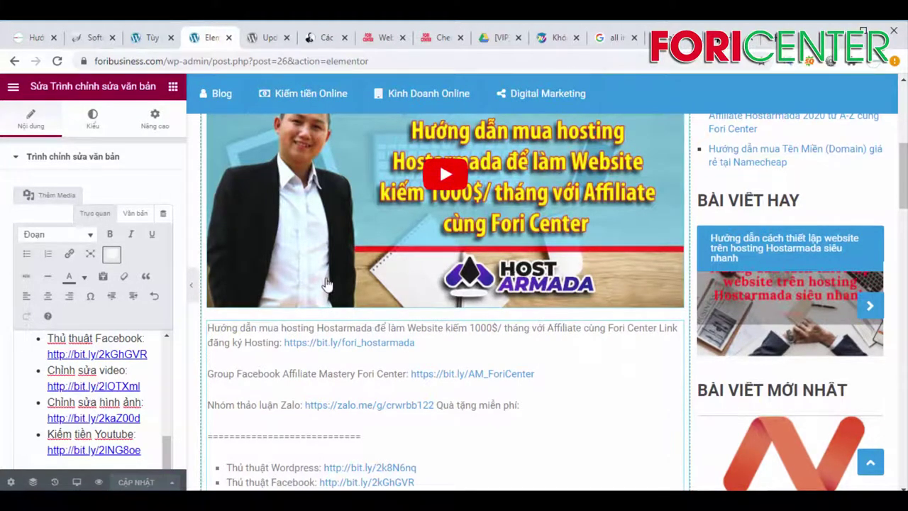
Step: Open the site's Blog category page in a separate tab and examine its header banner, sidebar and footer
{"action": "left_click", "coordinate": [142, 38]}
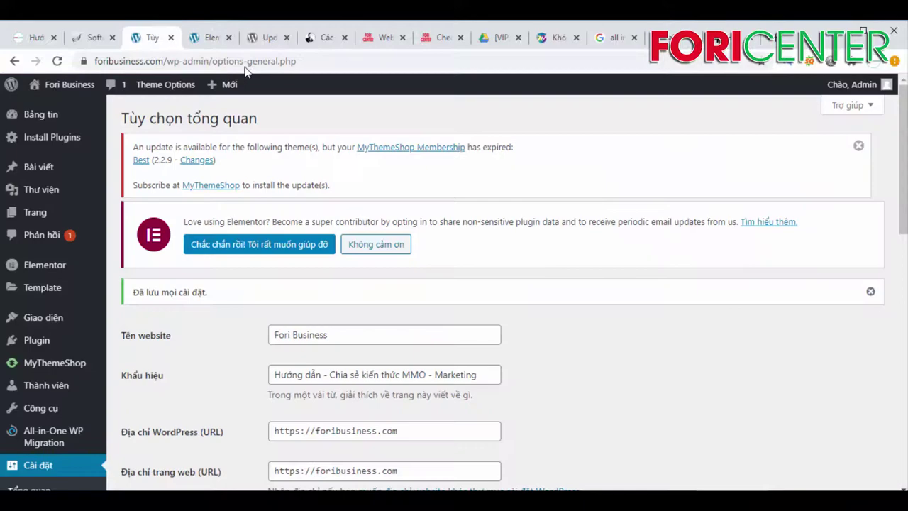
{"action": "left_click", "coordinate": [207, 38]}
{"action": "right_click", "coordinate": [218, 151]}
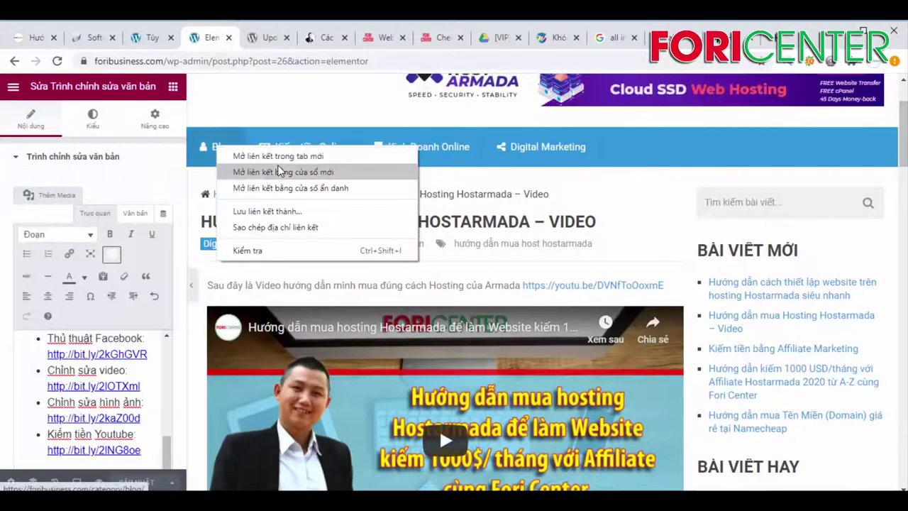
{"action": "left_click", "coordinate": [256, 155]}
{"action": "left_click", "coordinate": [210, 37]}
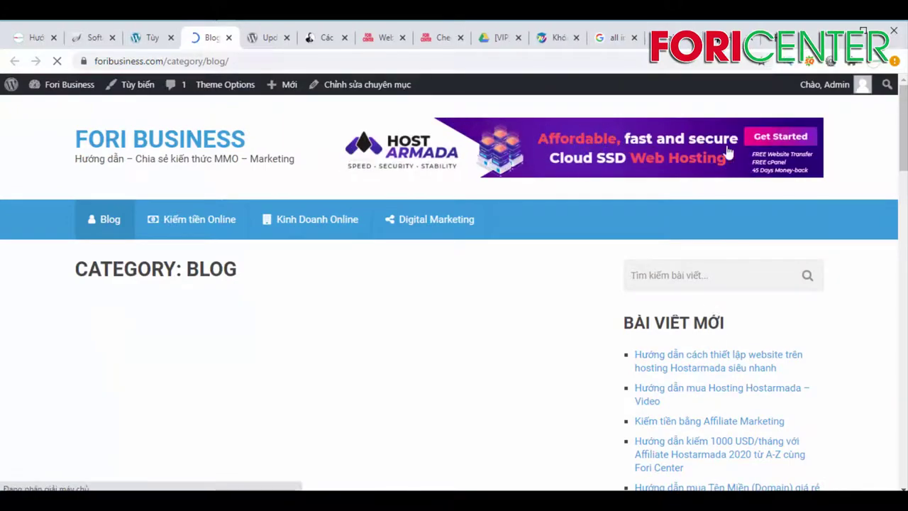
{"action": "scroll", "coordinate": [886, 359], "scroll_direction": "down", "scroll_amount": 10}
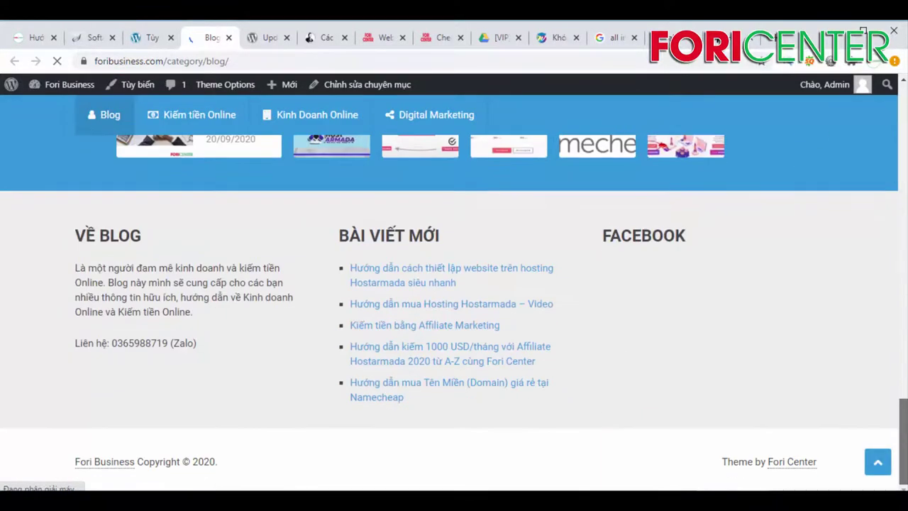
Step: Return to the WordPress dashboard and open the theme's Widget management page
{"action": "left_click", "coordinate": [137, 37]}
{"action": "mouse_move", "coordinate": [37, 324]}
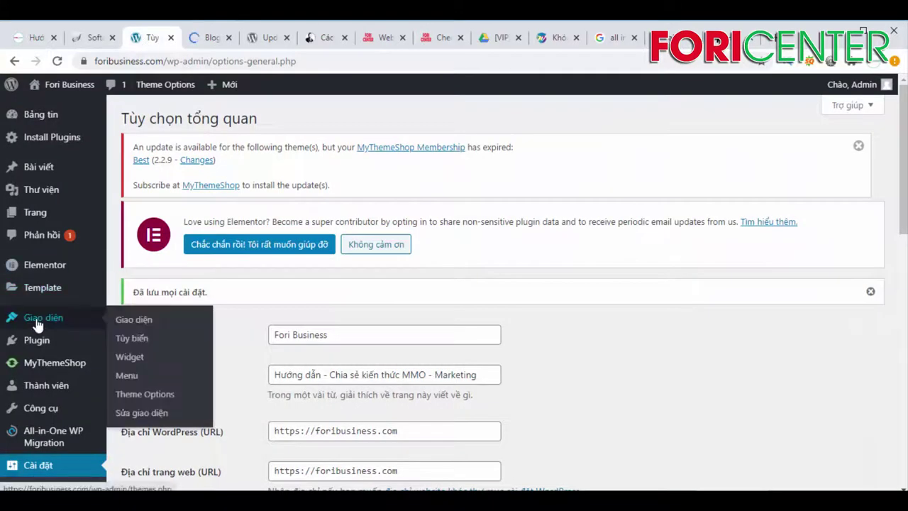
{"action": "left_click", "coordinate": [131, 357]}
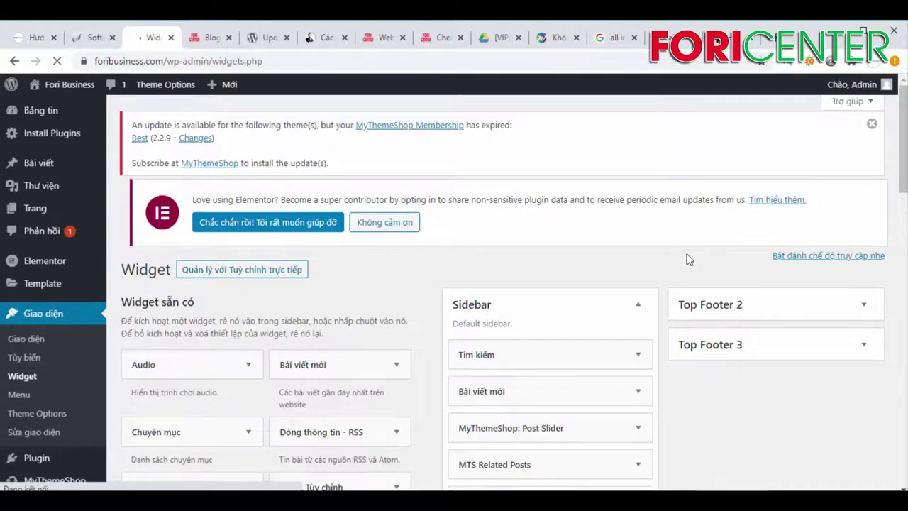
Step: Expand the sidebar's MTS 300x250 Ad widget and examine its ad image and ad link URLs
{"action": "scroll", "coordinate": [686, 259], "scroll_direction": "down", "scroll_amount": 2}
{"action": "scroll", "coordinate": [685, 259], "scroll_direction": "down", "scroll_amount": 1}
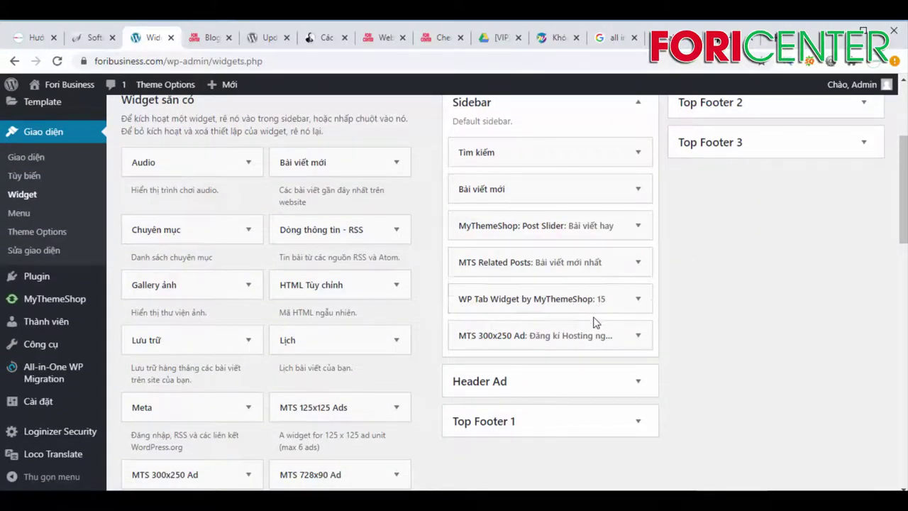
{"action": "scroll", "coordinate": [594, 320], "scroll_direction": "down", "scroll_amount": 1}
{"action": "left_click", "coordinate": [638, 271]}
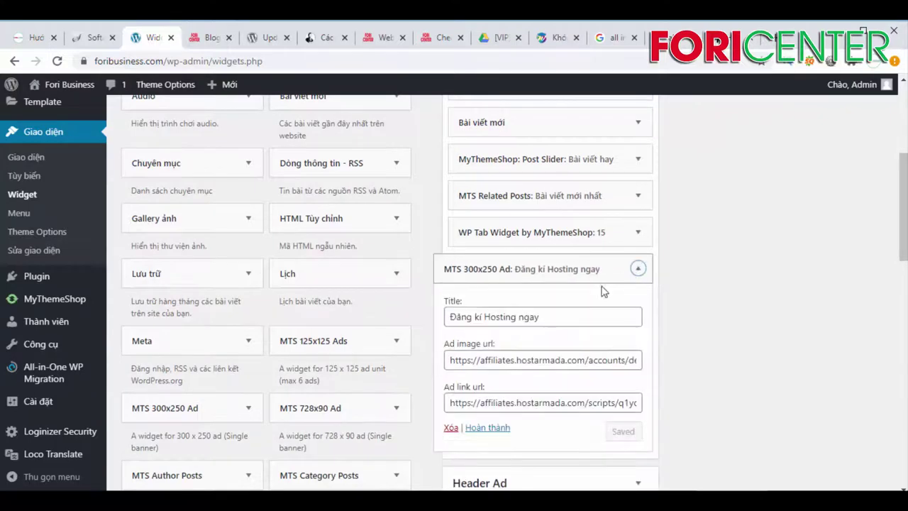
{"action": "scroll", "coordinate": [592, 291], "scroll_direction": "down", "scroll_amount": 1}
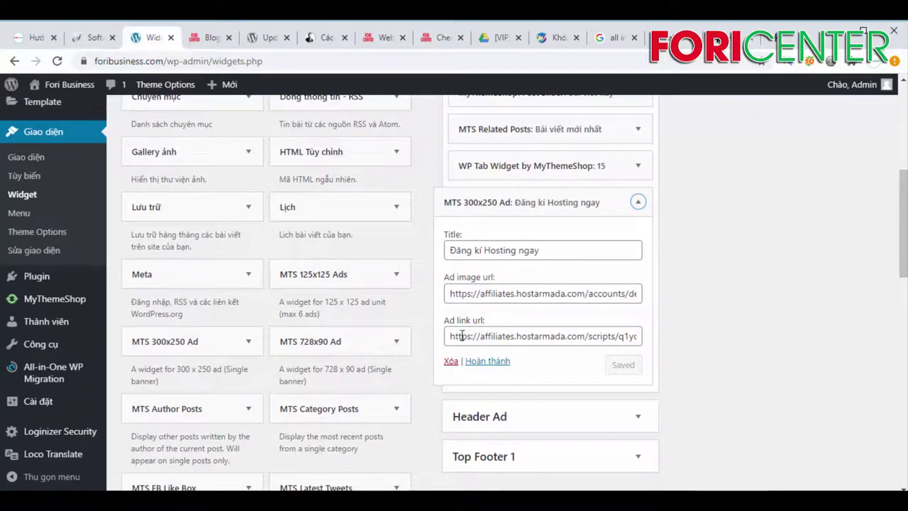
{"action": "left_click_drag", "start_coordinate": [462, 336], "coordinate": [649, 339]}
{"action": "left_click", "coordinate": [768, 315]}
Step: Expand the MTS 728x90 Ad widget in the Header Ad area and examine its ad link URL
{"action": "scroll", "coordinate": [709, 308], "scroll_direction": "down", "scroll_amount": 2}
{"action": "left_click", "coordinate": [627, 283]}
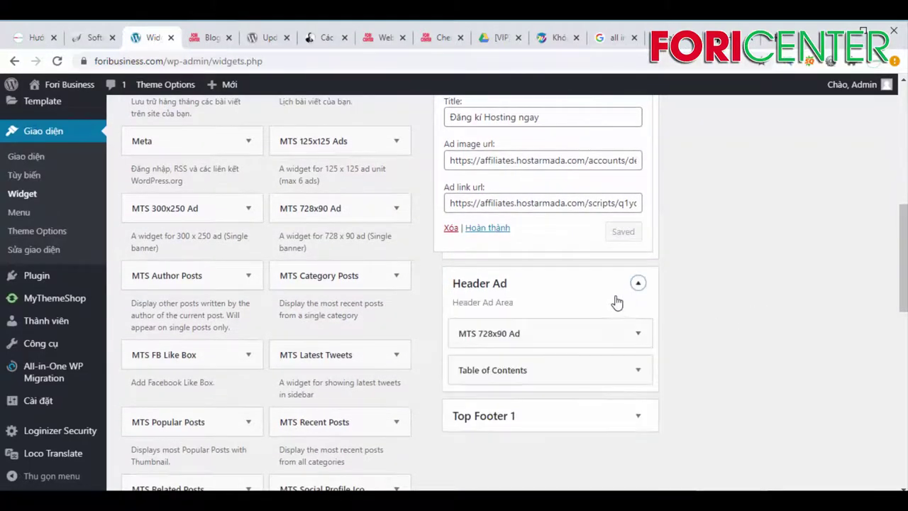
{"action": "scroll", "coordinate": [616, 302], "scroll_direction": "down", "scroll_amount": 1}
{"action": "left_click", "coordinate": [637, 267]}
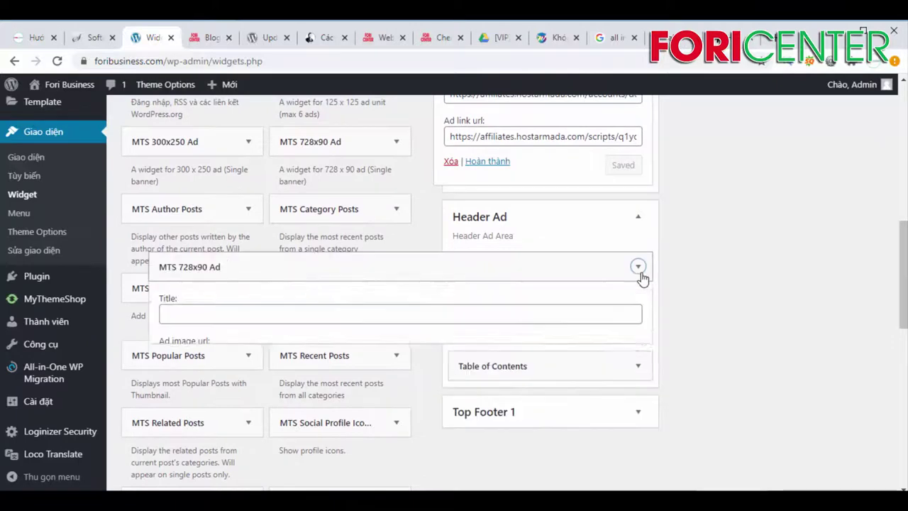
{"action": "scroll", "coordinate": [210, 310], "scroll_direction": "down", "scroll_amount": 1}
{"action": "double_click", "coordinate": [205, 336]}
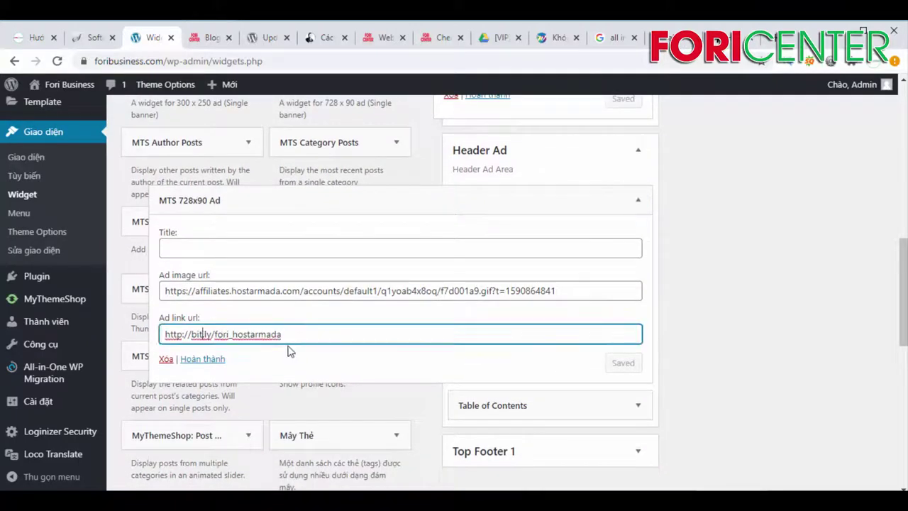
{"action": "left_click_drag", "start_coordinate": [298, 336], "coordinate": [161, 331]}
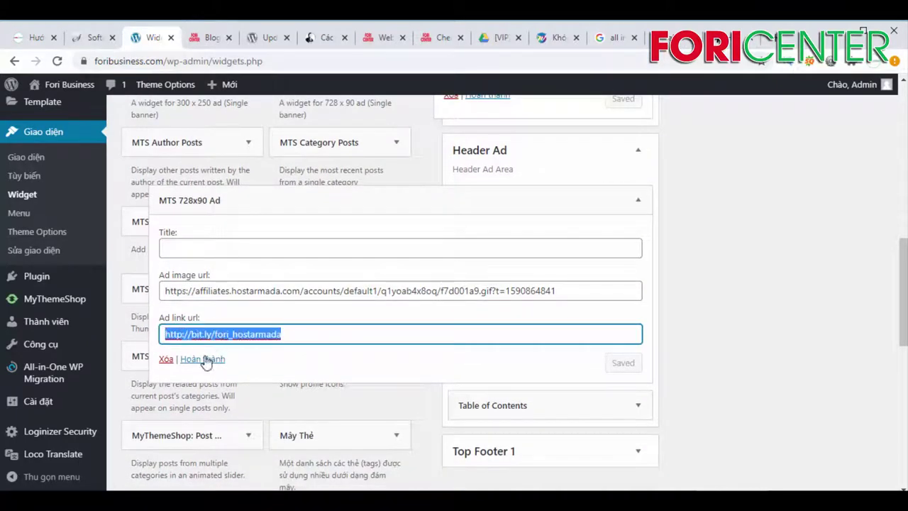
{"action": "left_click", "coordinate": [861, 255]}
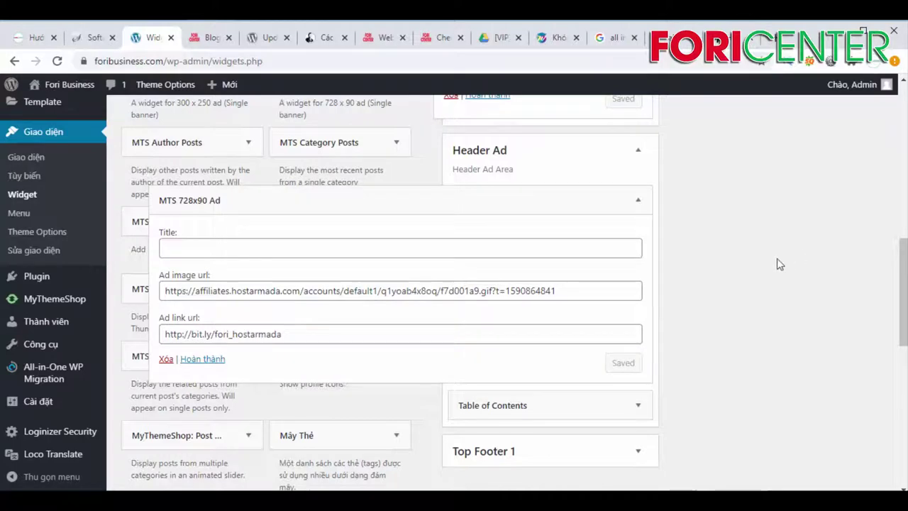
Step: Collapse the MTS 728x90 Ad widget and check the header banner on the Blog category page
{"action": "left_click", "coordinate": [639, 198]}
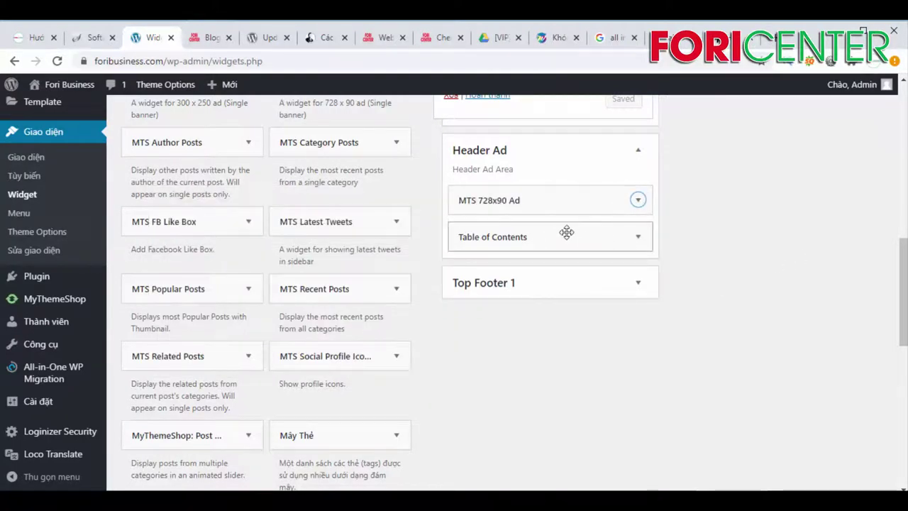
{"action": "scroll", "coordinate": [550, 231], "scroll_direction": "up", "scroll_amount": 7}
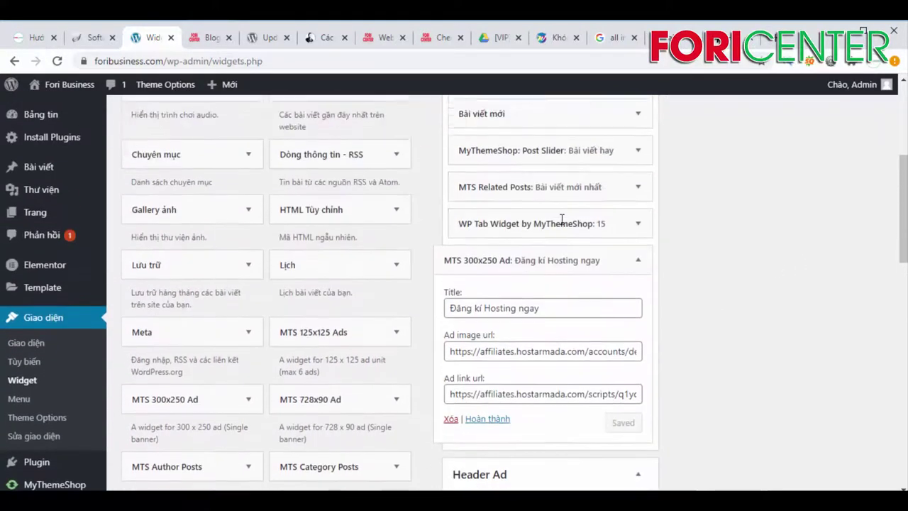
{"action": "scroll", "coordinate": [561, 222], "scroll_direction": "up", "scroll_amount": 2}
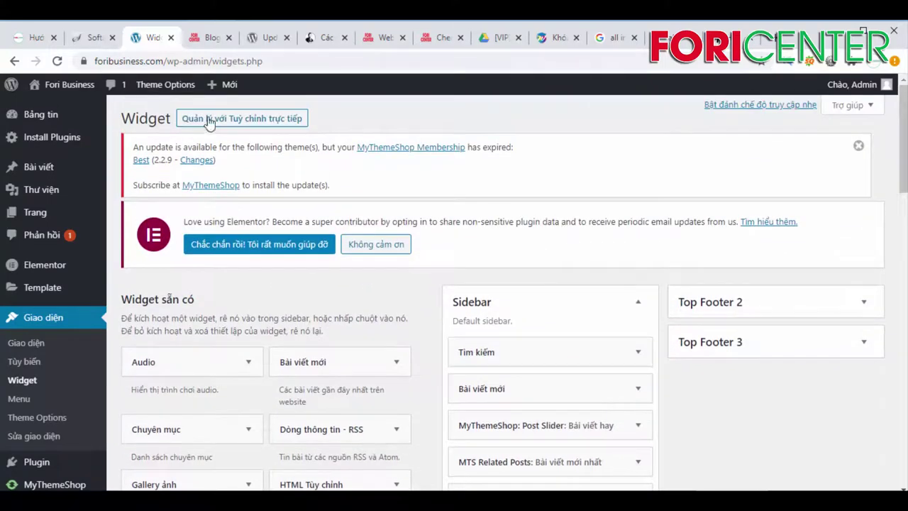
{"action": "left_click", "coordinate": [206, 40]}
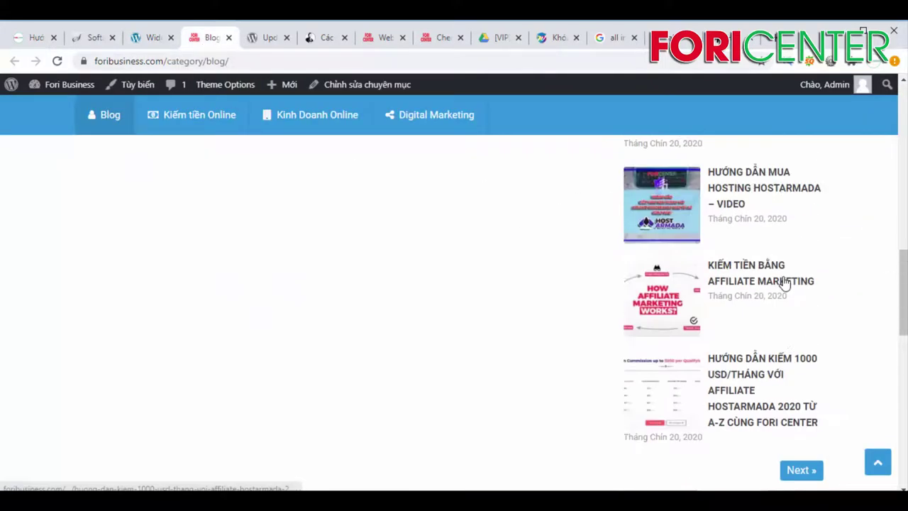
{"action": "scroll", "coordinate": [784, 282], "scroll_direction": "up", "scroll_amount": 10}
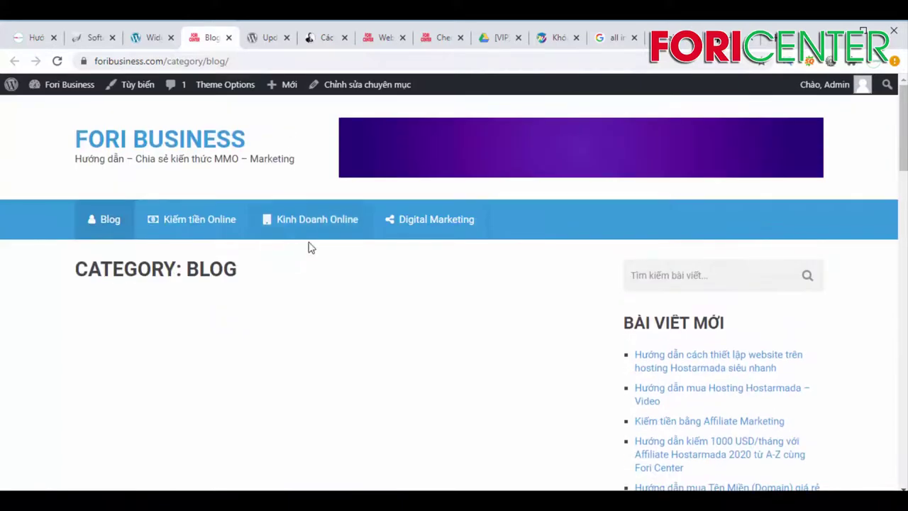
Step: Open the list of all posts in the WordPress dashboard and examine the demo articles, their categories, tags and featured images
{"action": "left_click", "coordinate": [142, 39]}
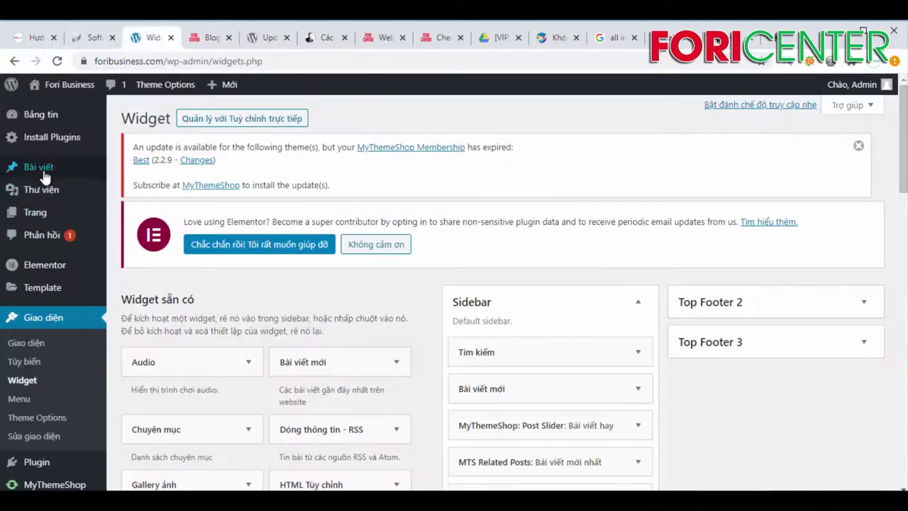
{"action": "mouse_move", "coordinate": [102, 172]}
{"action": "left_click", "coordinate": [141, 170]}
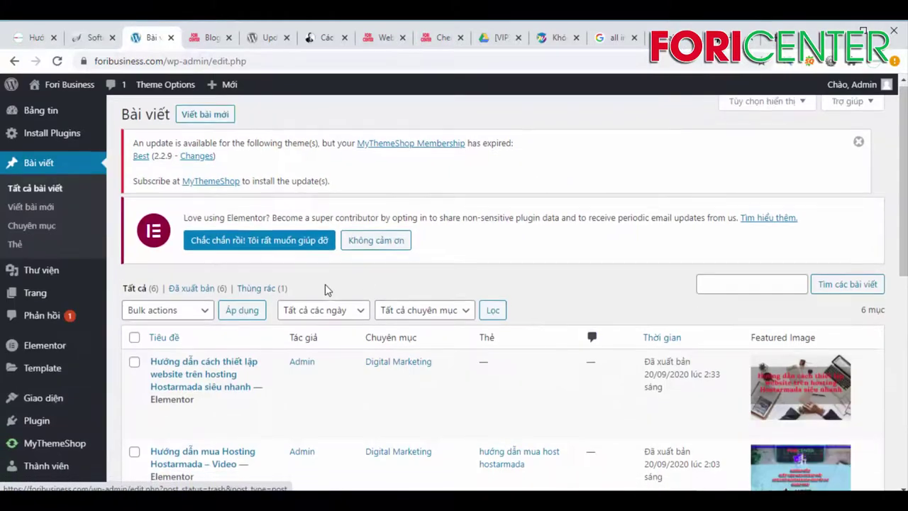
{"action": "scroll", "coordinate": [418, 224], "scroll_direction": "down", "scroll_amount": 2}
{"action": "scroll", "coordinate": [419, 224], "scroll_direction": "down", "scroll_amount": 5}
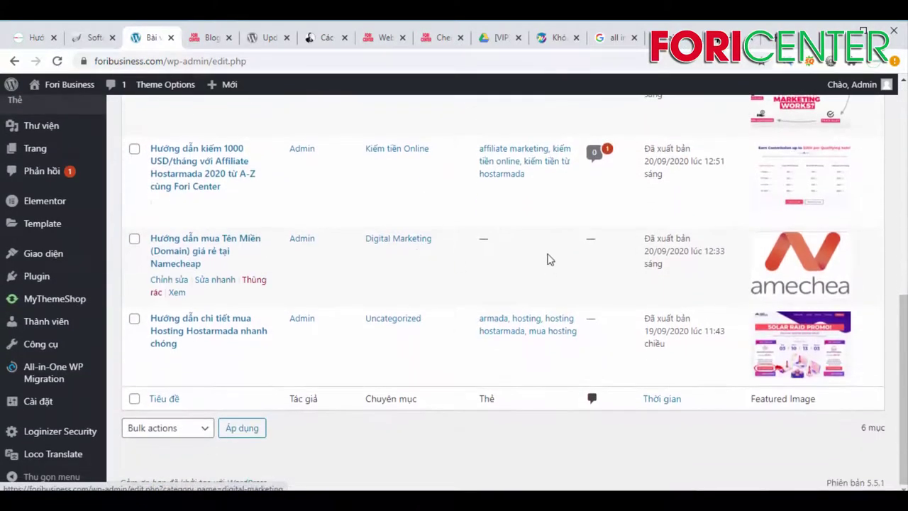
{"action": "scroll", "coordinate": [216, 289], "scroll_direction": "up", "scroll_amount": 6}
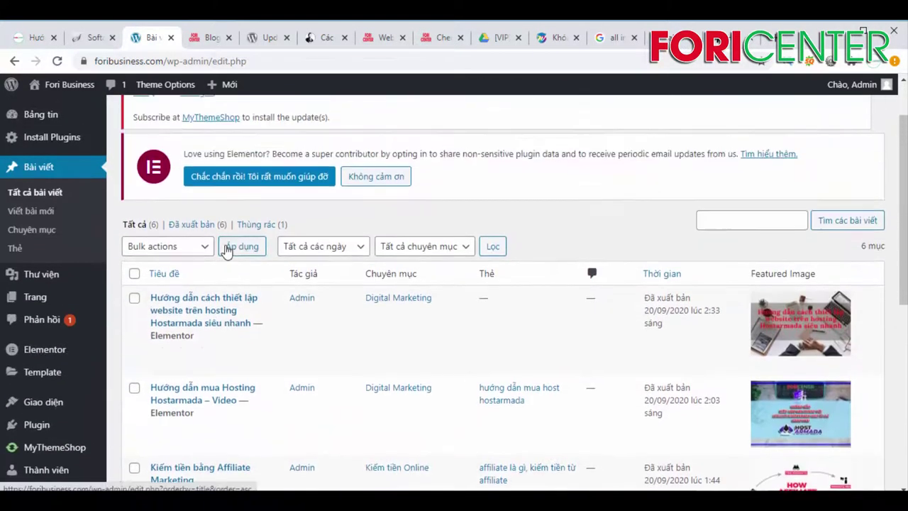
{"action": "scroll", "coordinate": [234, 289], "scroll_direction": "down", "scroll_amount": 3}
{"action": "scroll", "coordinate": [238, 289], "scroll_direction": "up", "scroll_amount": 1}
{"action": "scroll", "coordinate": [238, 290], "scroll_direction": "up", "scroll_amount": 1}
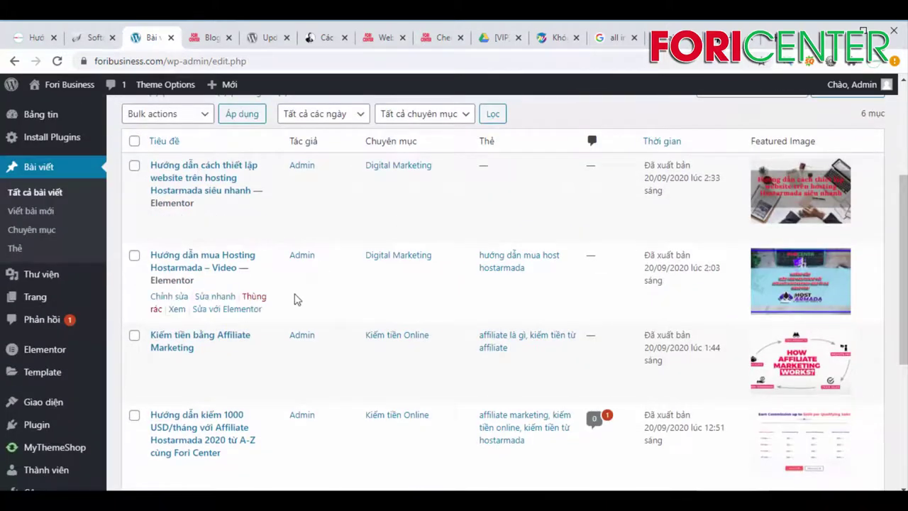
{"action": "scroll", "coordinate": [305, 305], "scroll_direction": "down", "scroll_amount": 2}
{"action": "scroll", "coordinate": [270, 284], "scroll_direction": "down", "scroll_amount": 1}
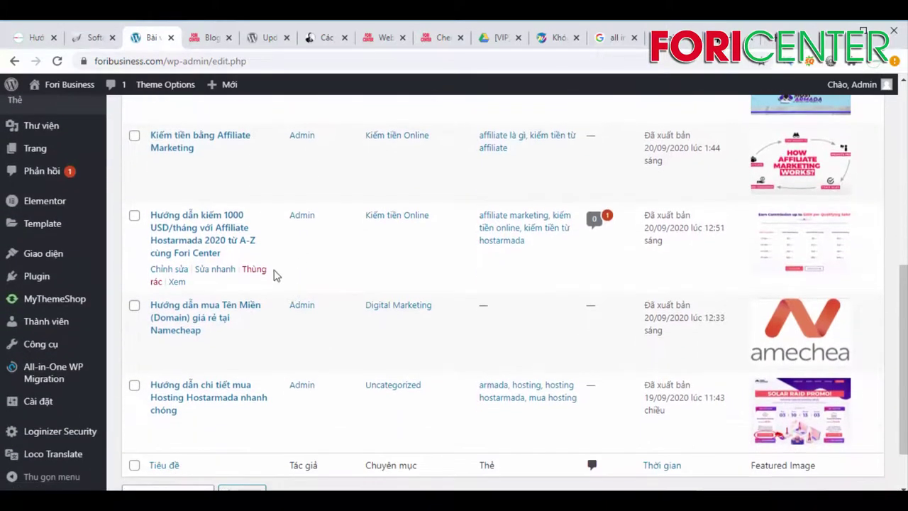
{"action": "scroll", "coordinate": [401, 252], "scroll_direction": "down", "scroll_amount": 1}
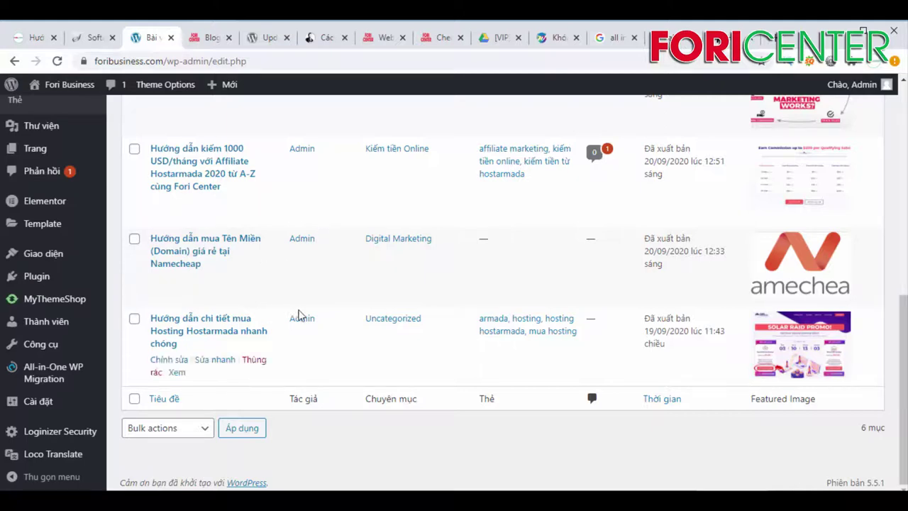
{"action": "scroll", "coordinate": [487, 284], "scroll_direction": "up", "scroll_amount": 3}
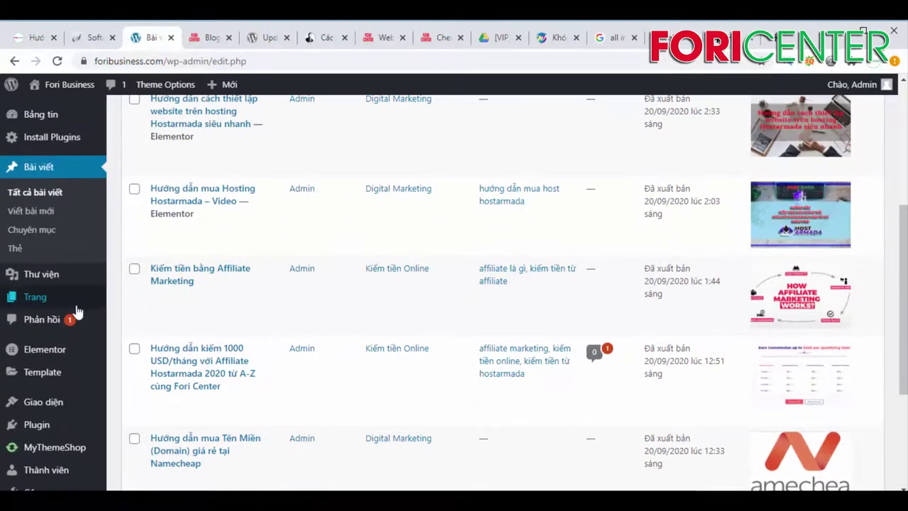
{"action": "scroll", "coordinate": [76, 310], "scroll_direction": "down", "scroll_amount": 1}
{"action": "mouse_move", "coordinate": [75, 312]}
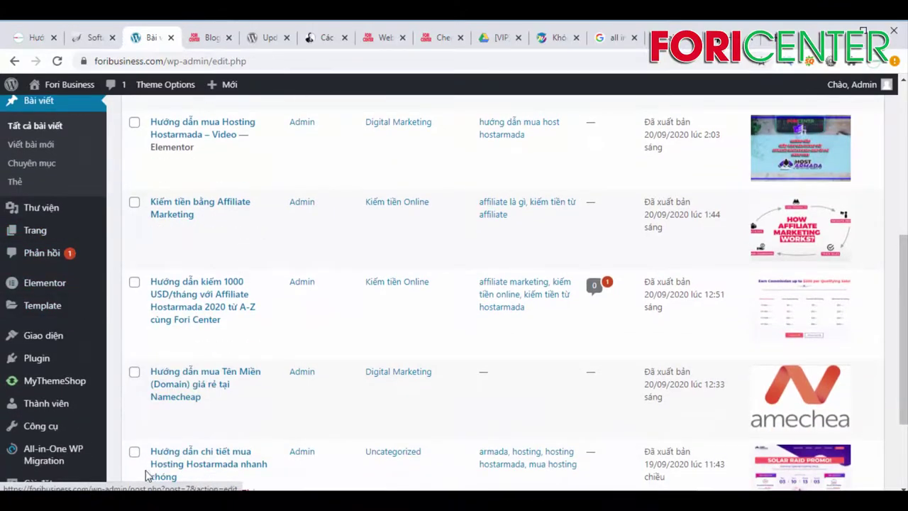
{"action": "mouse_move", "coordinate": [142, 486]}
{"action": "left_click", "coordinate": [107, 433]}
{"action": "left_click", "coordinate": [275, 313]}
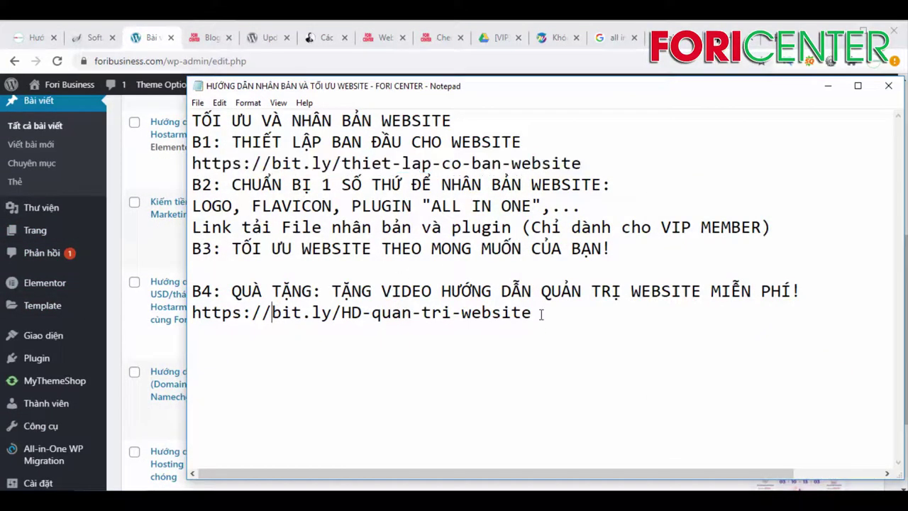
{"action": "left_click_drag", "start_coordinate": [541, 314], "coordinate": [185, 307]}
{"action": "right_click", "coordinate": [228, 307]}
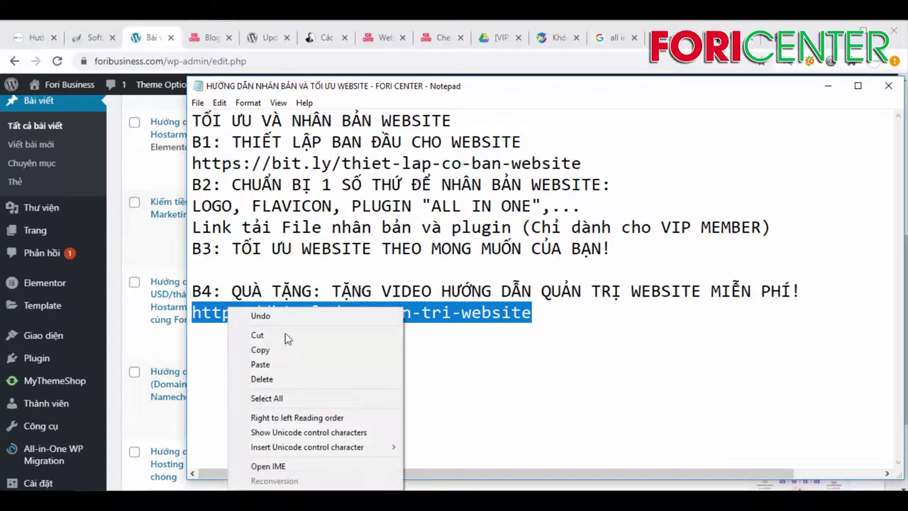
{"action": "left_click", "coordinate": [293, 350]}
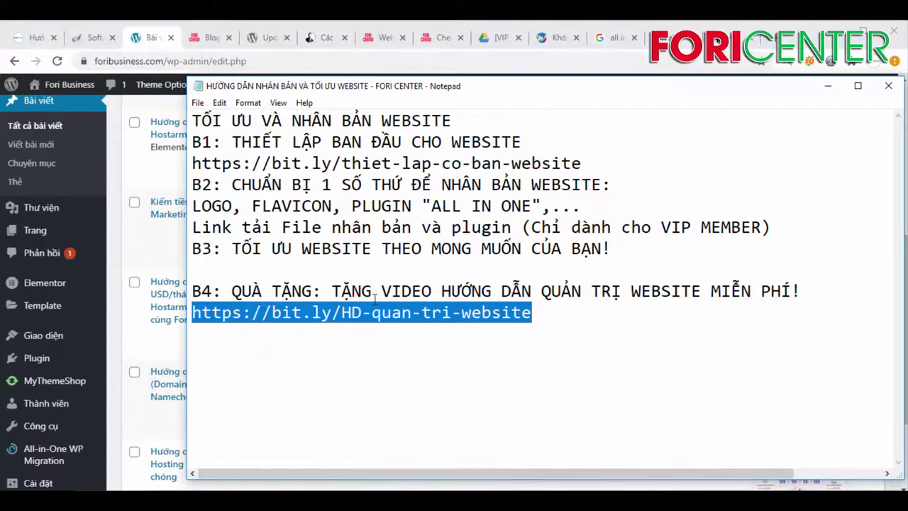
{"action": "left_click", "coordinate": [590, 312]}
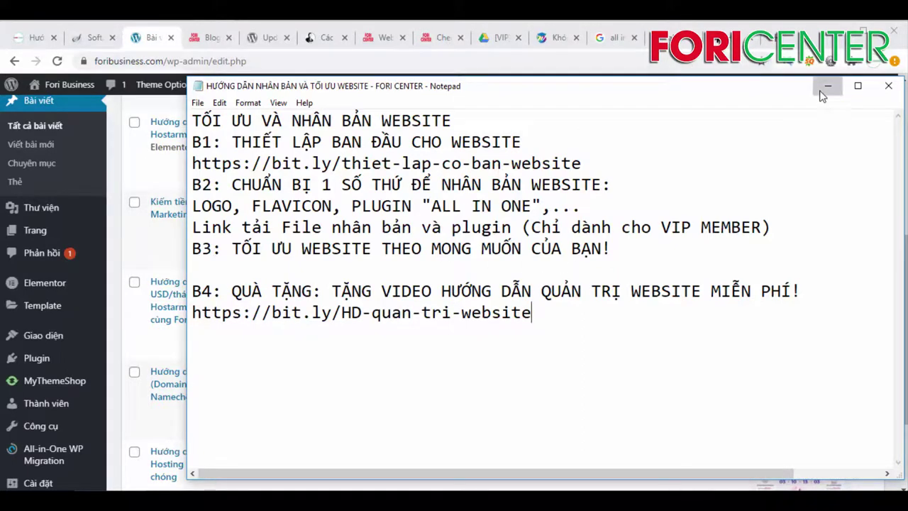
Step: Minimize Notepad, load the copied link in a new browser tab and pause the WordPress administration tutorial video
{"action": "left_click", "coordinate": [827, 87]}
{"action": "key", "text": "ctrl+t"}
{"action": "right_click", "coordinate": [299, 61]}
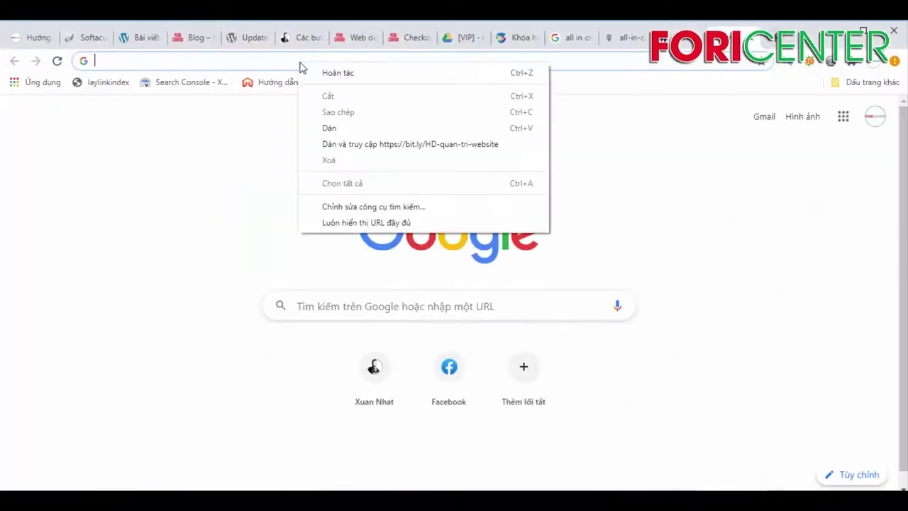
{"action": "left_click", "coordinate": [402, 146]}
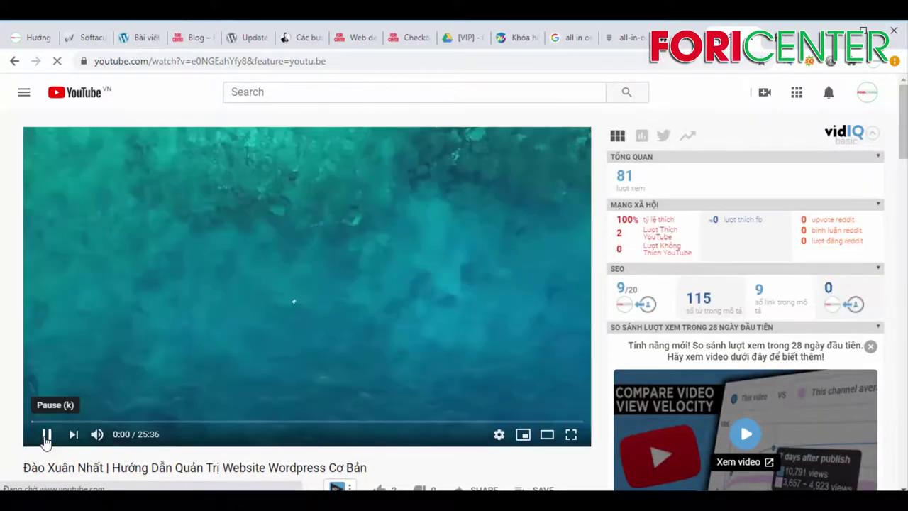
{"action": "left_click", "coordinate": [45, 438]}
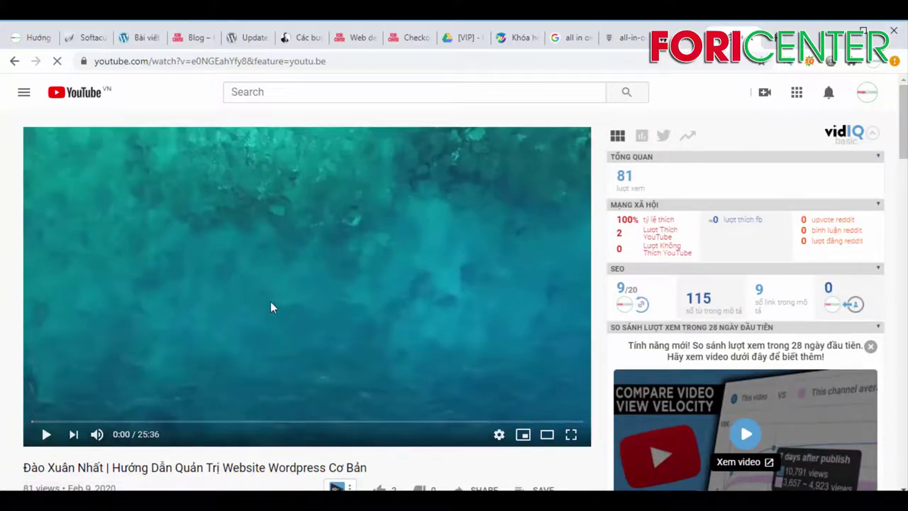
{"action": "scroll", "coordinate": [283, 312], "scroll_direction": "down", "scroll_amount": 1}
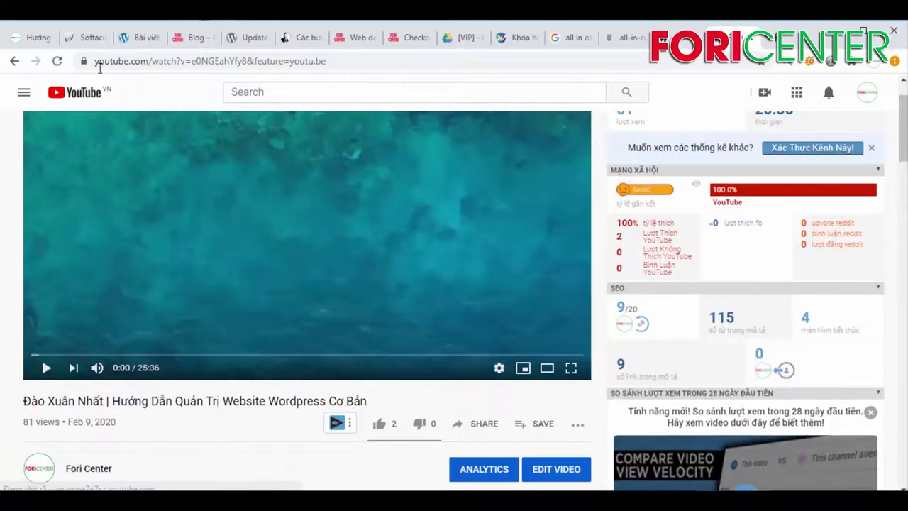
Step: Recheck the Blog page's header, then return to the WordPress dashboard and open Theme Options
{"action": "left_click", "coordinate": [138, 37]}
{"action": "left_click", "coordinate": [197, 37]}
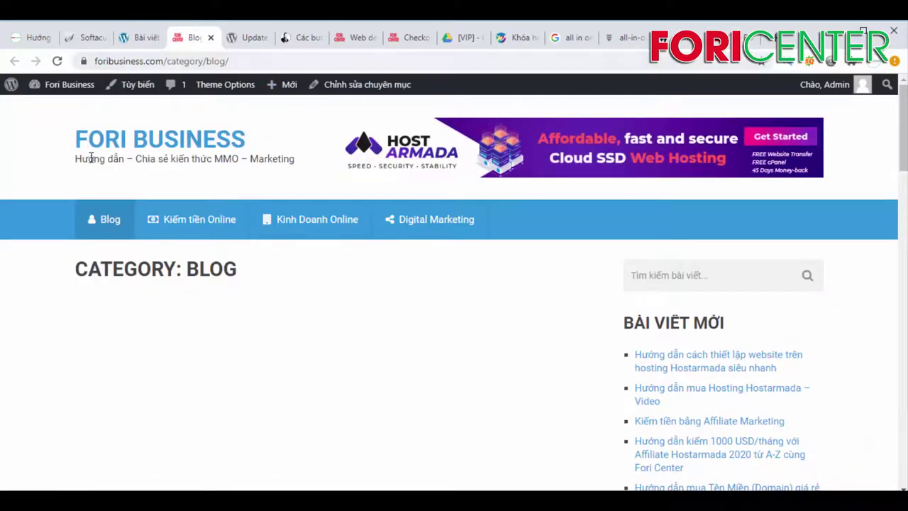
{"action": "left_click", "coordinate": [135, 37]}
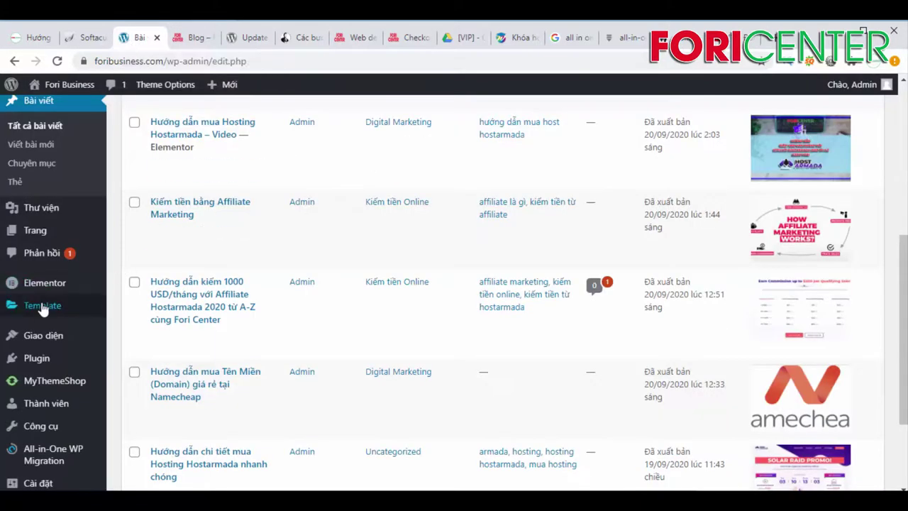
{"action": "mouse_move", "coordinate": [45, 341]}
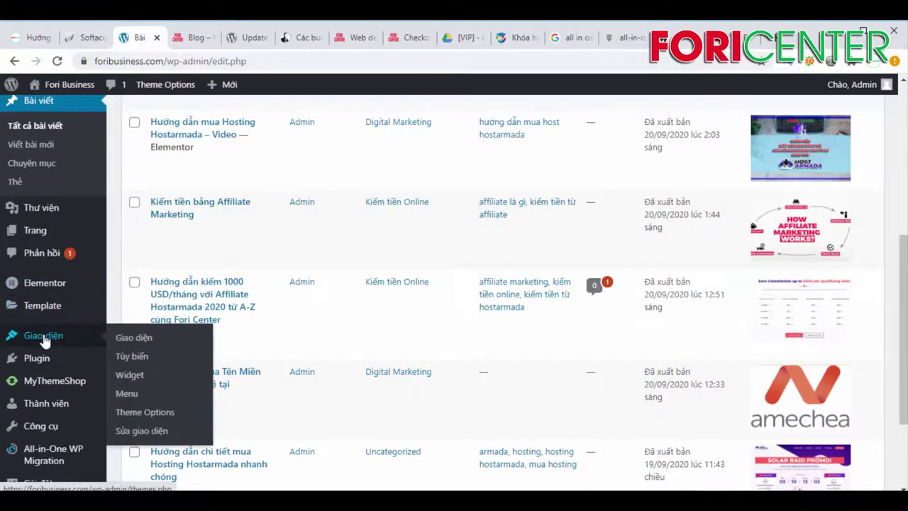
{"action": "left_click", "coordinate": [156, 417]}
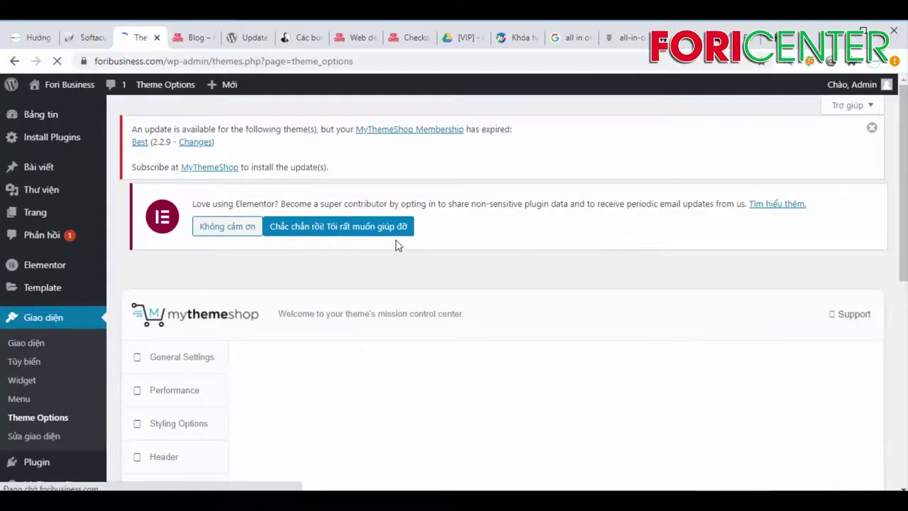
Step: Upload lo-go-chinh-thuc-fori-software-289.png from the FORI folder on drive D and set it as the Logo Image in General Settings
{"action": "scroll", "coordinate": [405, 241], "scroll_direction": "down", "scroll_amount": 3}
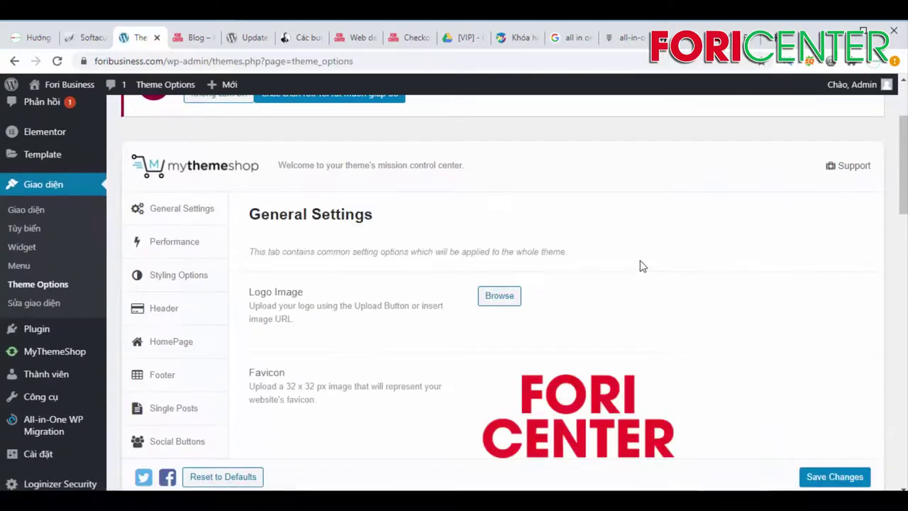
{"action": "scroll", "coordinate": [509, 276], "scroll_direction": "down", "scroll_amount": 1}
{"action": "left_click", "coordinate": [483, 230]}
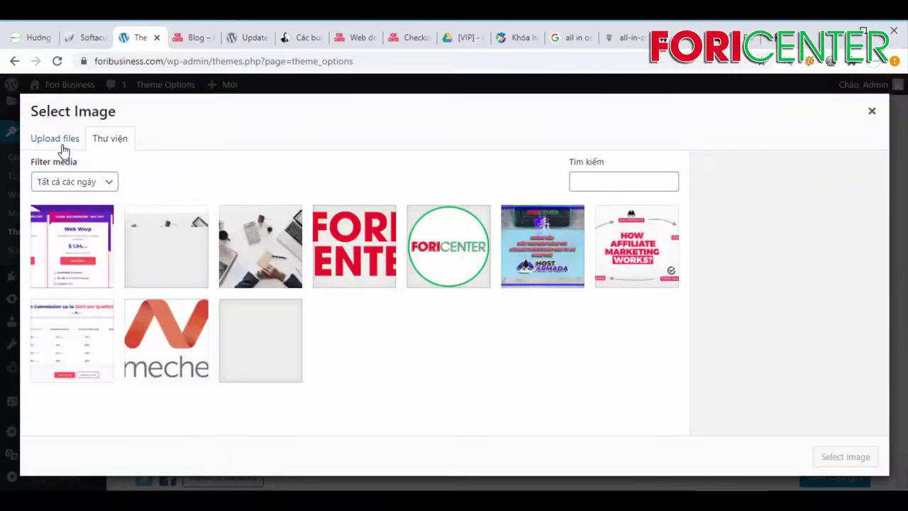
{"action": "left_click", "coordinate": [64, 143]}
{"action": "left_click", "coordinate": [491, 310]}
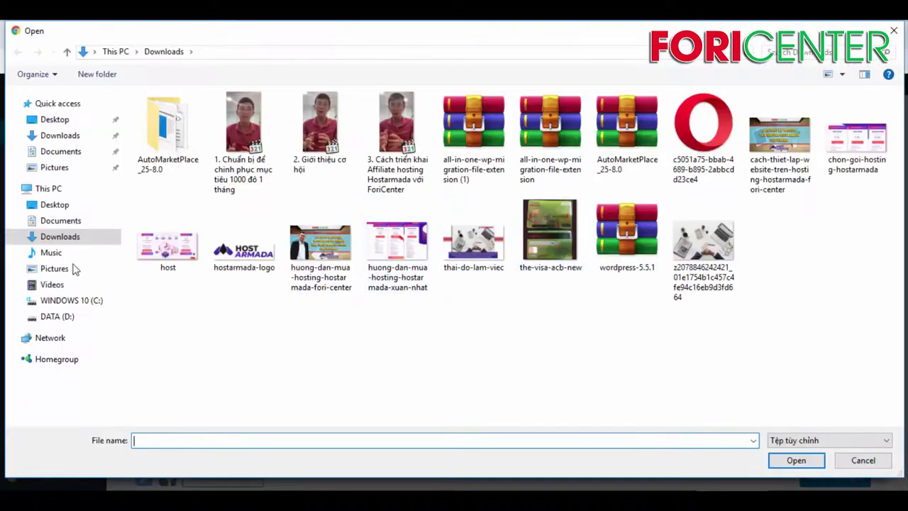
{"action": "left_click", "coordinate": [54, 319]}
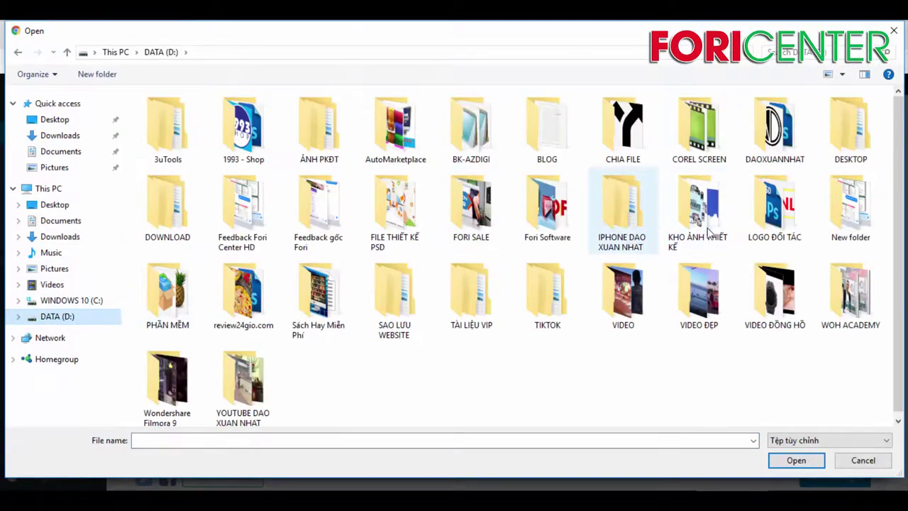
{"action": "double_click", "coordinate": [774, 131]}
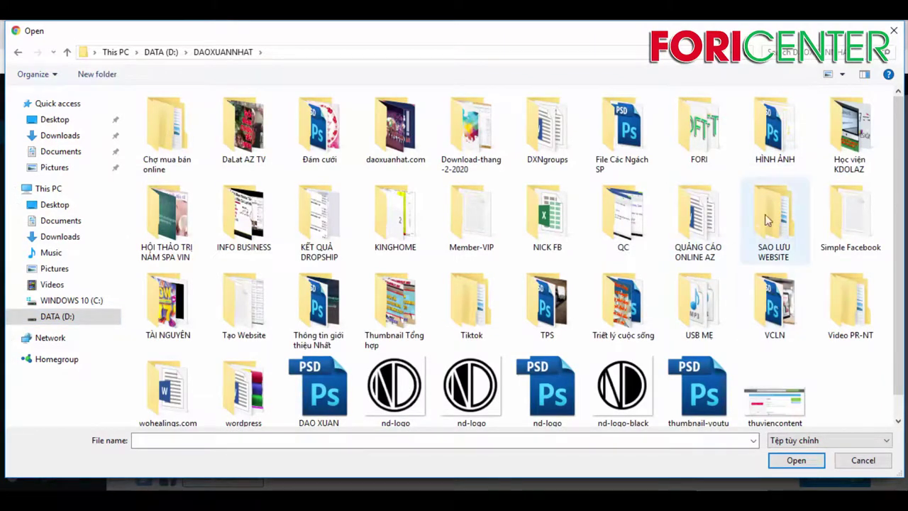
{"action": "double_click", "coordinate": [699, 128]}
{"action": "scroll", "coordinate": [378, 322], "scroll_direction": "down", "scroll_amount": 3}
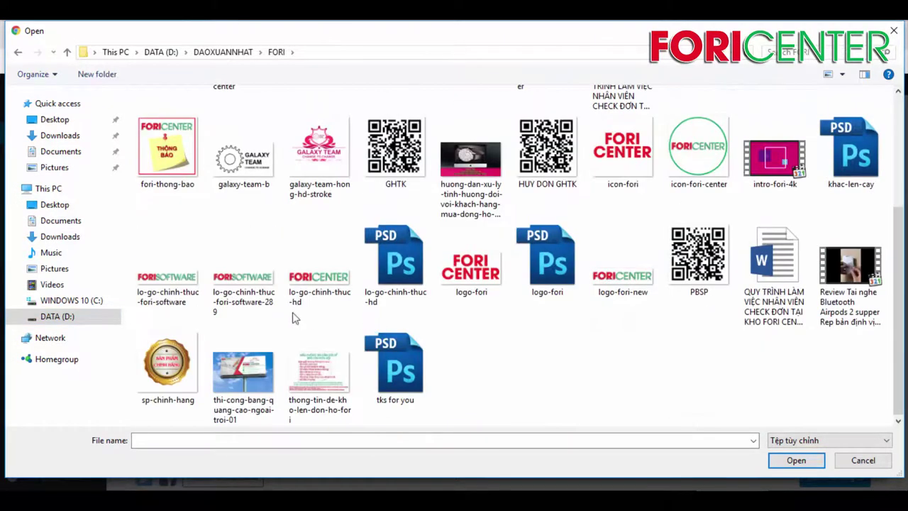
{"action": "double_click", "coordinate": [250, 285]}
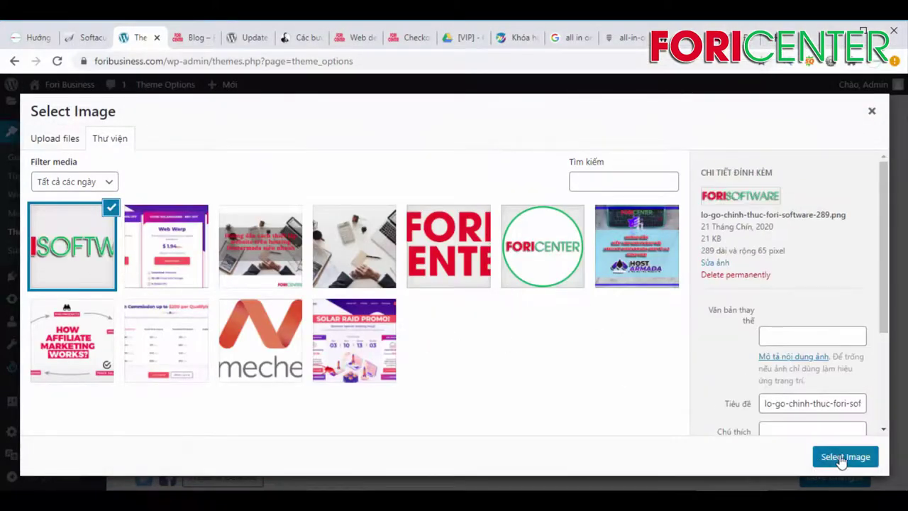
{"action": "left_click", "coordinate": [842, 461]}
Step: Remove the uploaded Favicon image from the theme's General Settings
{"action": "scroll", "coordinate": [587, 242], "scroll_direction": "down", "scroll_amount": 2}
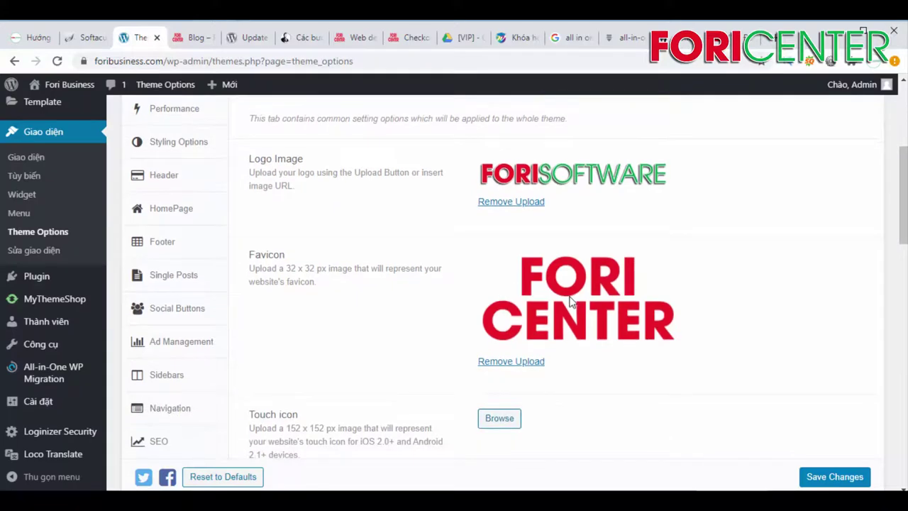
{"action": "left_click", "coordinate": [533, 361]}
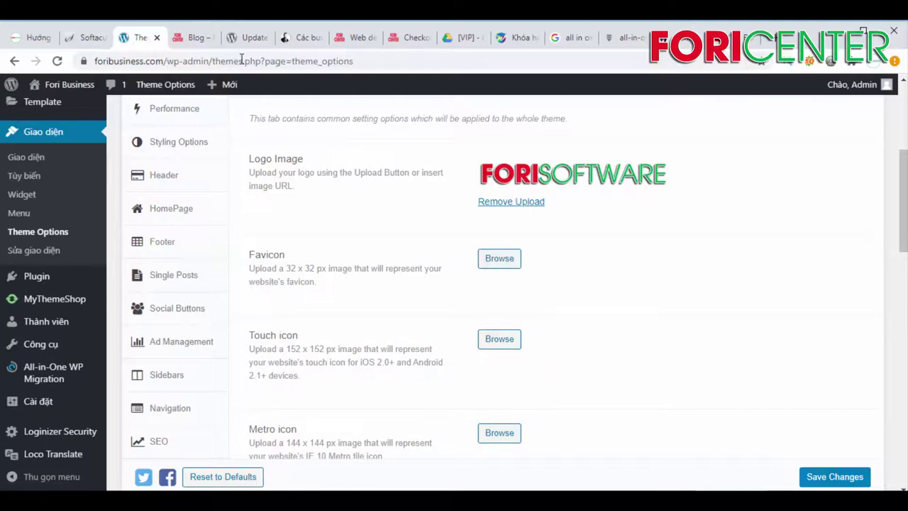
Step: Set favicon-fori-center.png from the media library as the Favicon in General Settings and save the theme options
{"action": "left_click", "coordinate": [499, 258]}
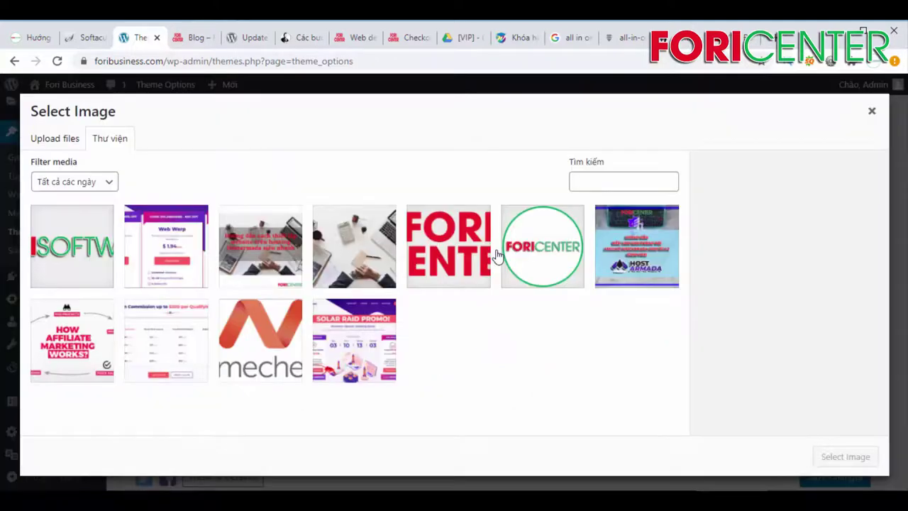
{"action": "left_click", "coordinate": [539, 248]}
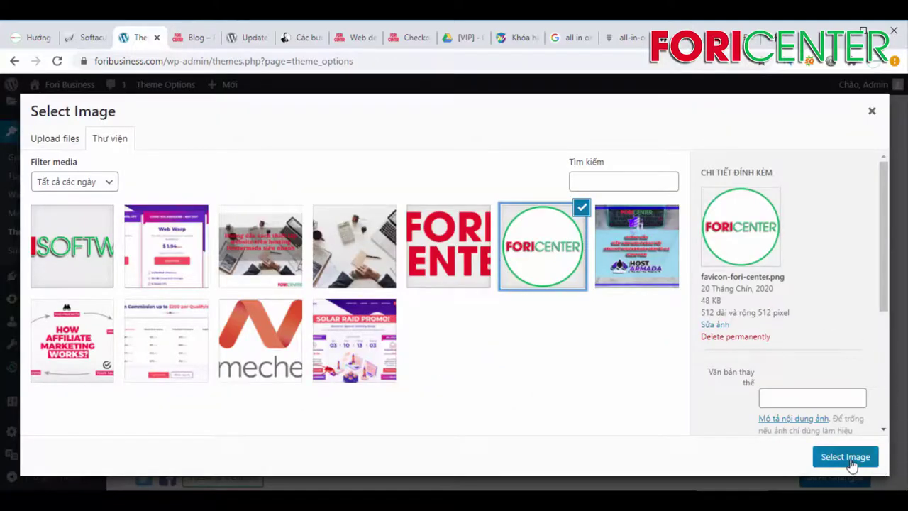
{"action": "left_click", "coordinate": [846, 457]}
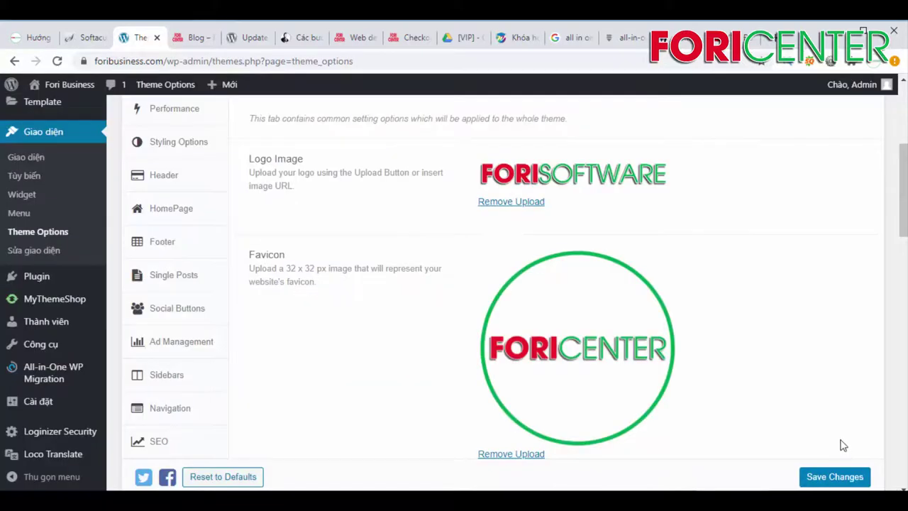
{"action": "scroll", "coordinate": [830, 444], "scroll_direction": "down", "scroll_amount": 2}
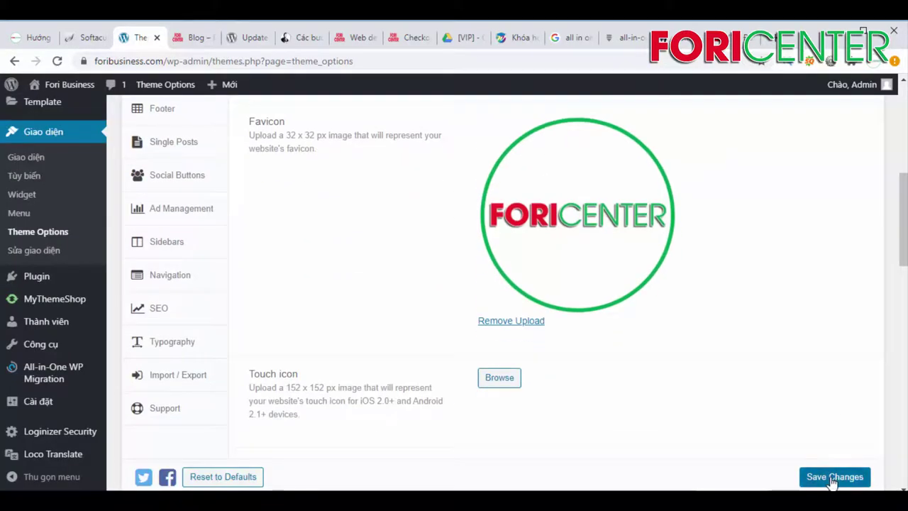
{"action": "left_click", "coordinate": [830, 477]}
Step: Reload the Blog page and check the logo and favicon it displays
{"action": "scroll", "coordinate": [324, 284], "scroll_direction": "up", "scroll_amount": 3}
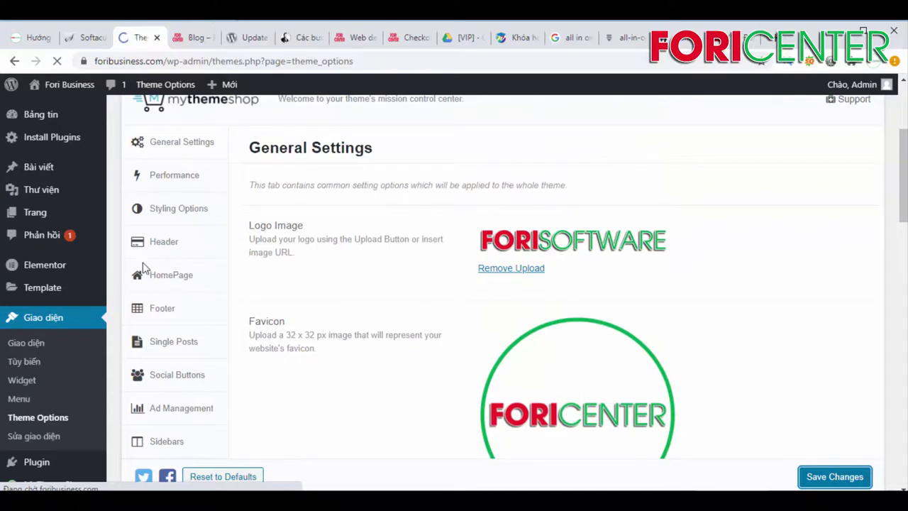
{"action": "scroll", "coordinate": [213, 294], "scroll_direction": "down", "scroll_amount": 2}
{"action": "scroll", "coordinate": [178, 354], "scroll_direction": "down", "scroll_amount": 4}
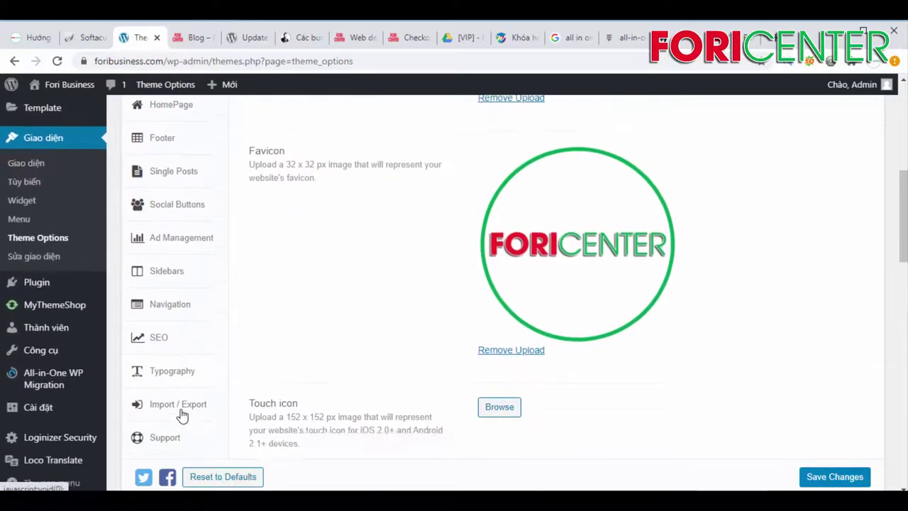
{"action": "scroll", "coordinate": [509, 215], "scroll_direction": "down", "scroll_amount": 3}
{"action": "scroll", "coordinate": [347, 197], "scroll_direction": "up", "scroll_amount": 6}
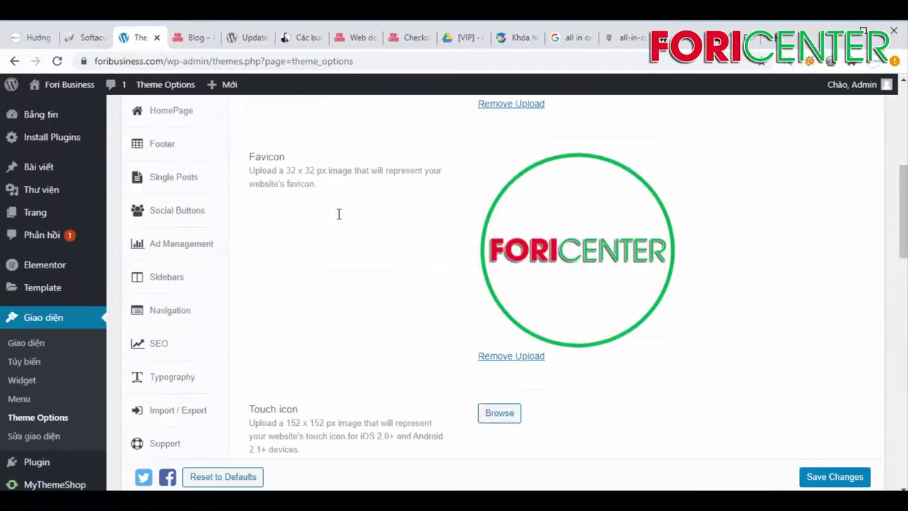
{"action": "left_click", "coordinate": [192, 38]}
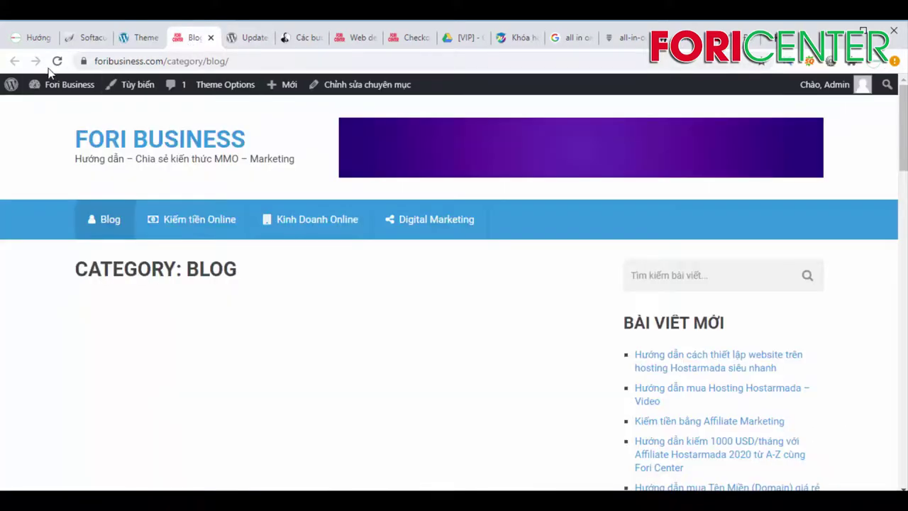
{"action": "left_click", "coordinate": [191, 221]}
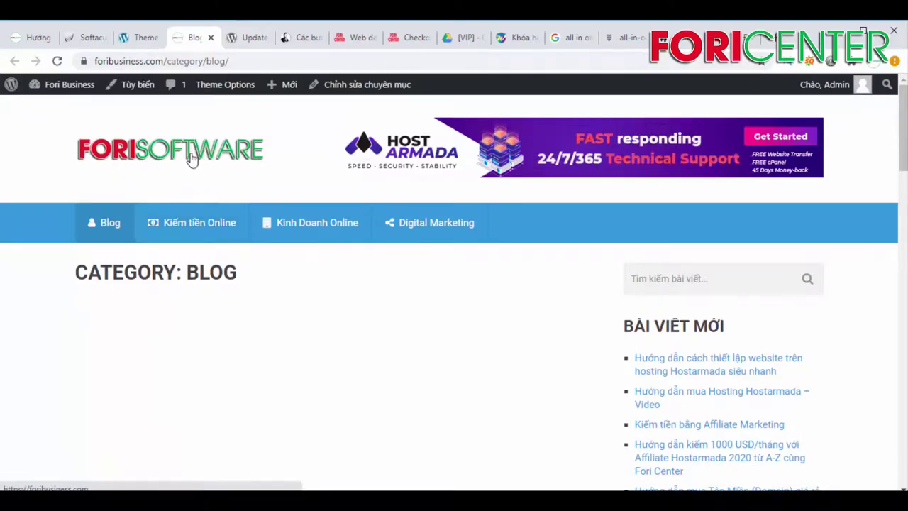
Step: Replace the Logo Image with logo-fori-new.png, uploaded from the FORI folder on drive D, and save the theme options
{"action": "left_click", "coordinate": [135, 37]}
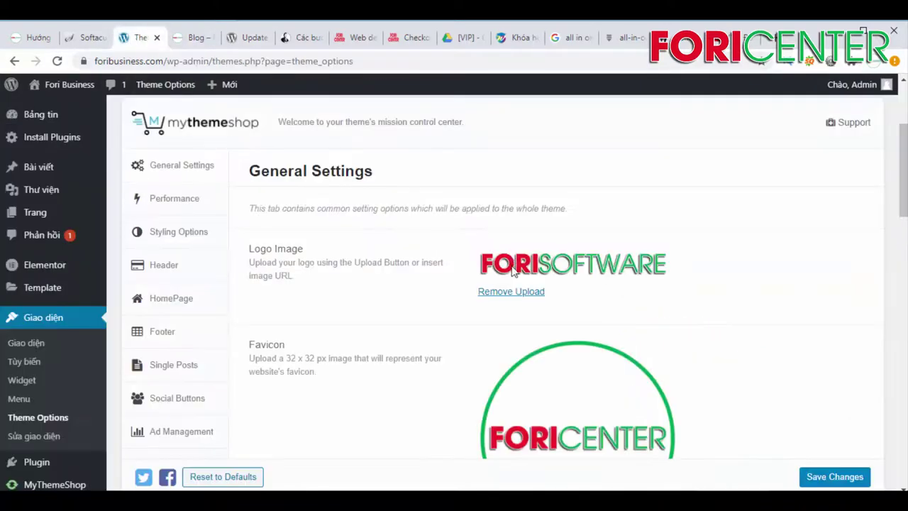
{"action": "left_click", "coordinate": [515, 297]}
{"action": "left_click", "coordinate": [495, 251]}
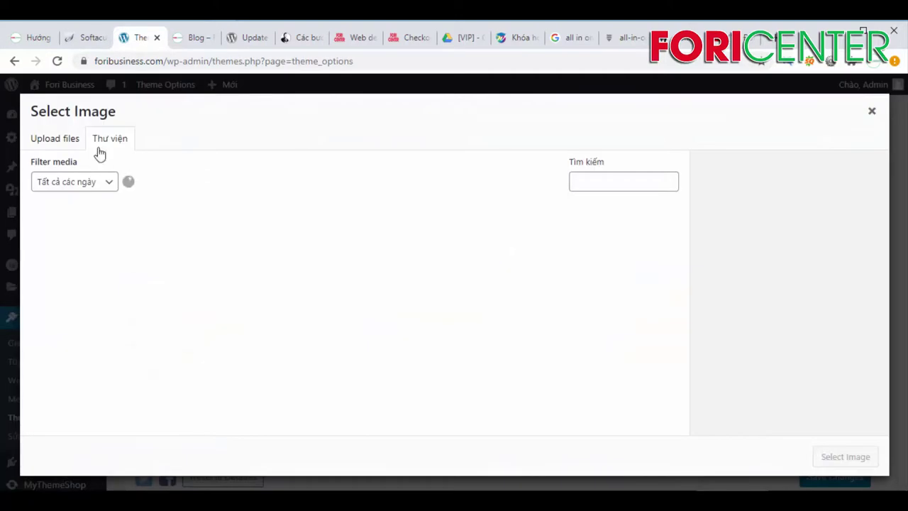
{"action": "left_click", "coordinate": [76, 140]}
{"action": "left_click", "coordinate": [472, 300]}
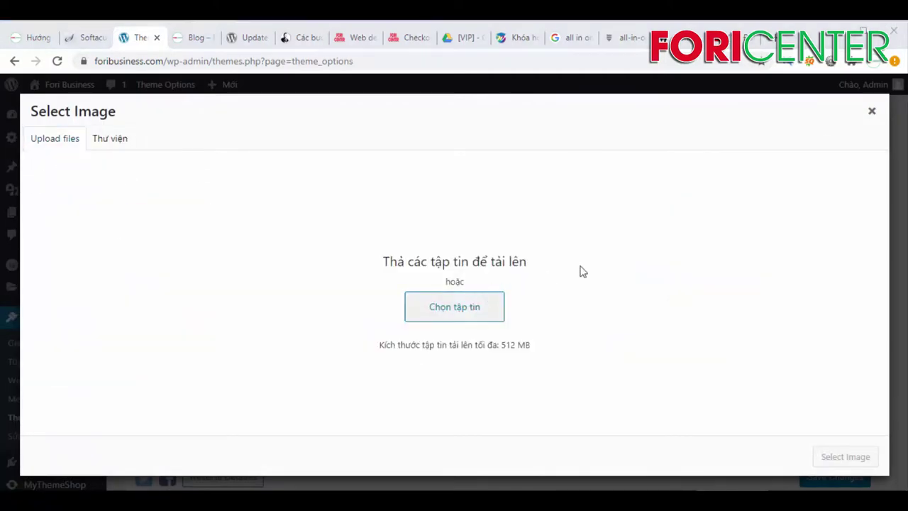
{"action": "scroll", "coordinate": [305, 283], "scroll_direction": "down", "scroll_amount": 3}
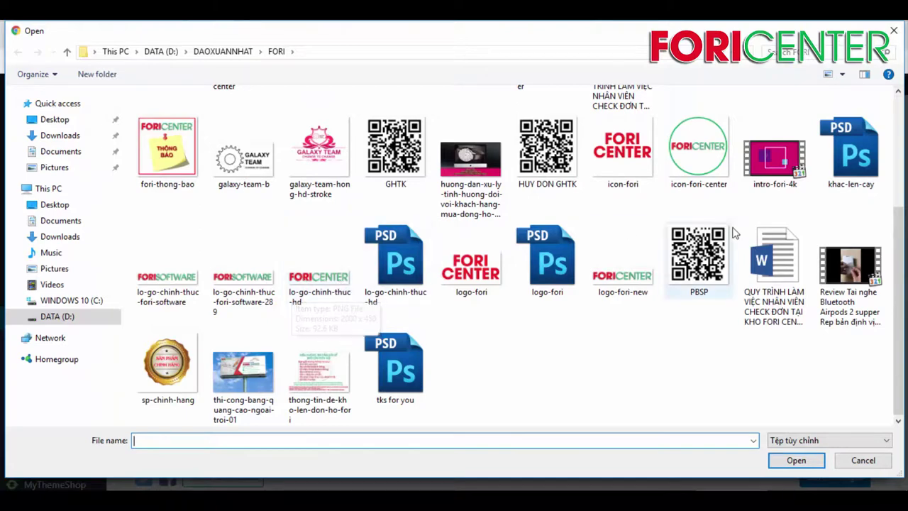
{"action": "left_click", "coordinate": [621, 282]}
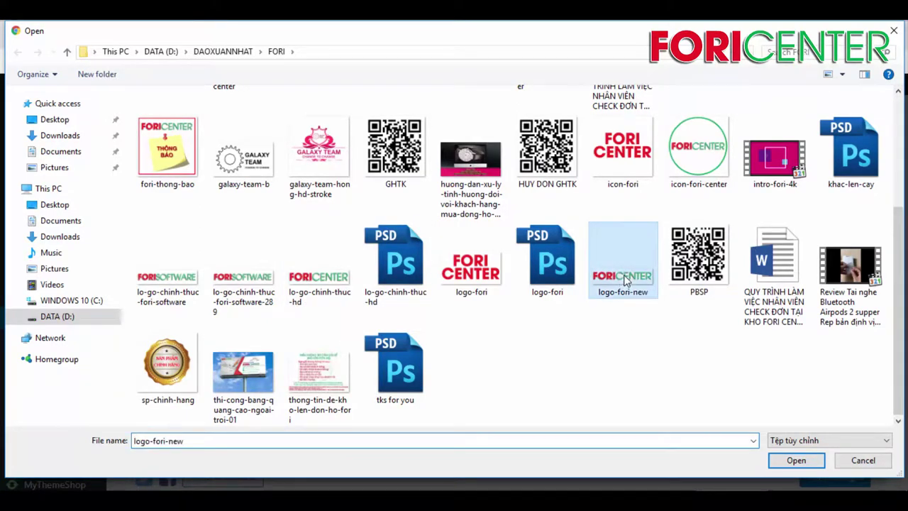
{"action": "left_click", "coordinate": [795, 460]}
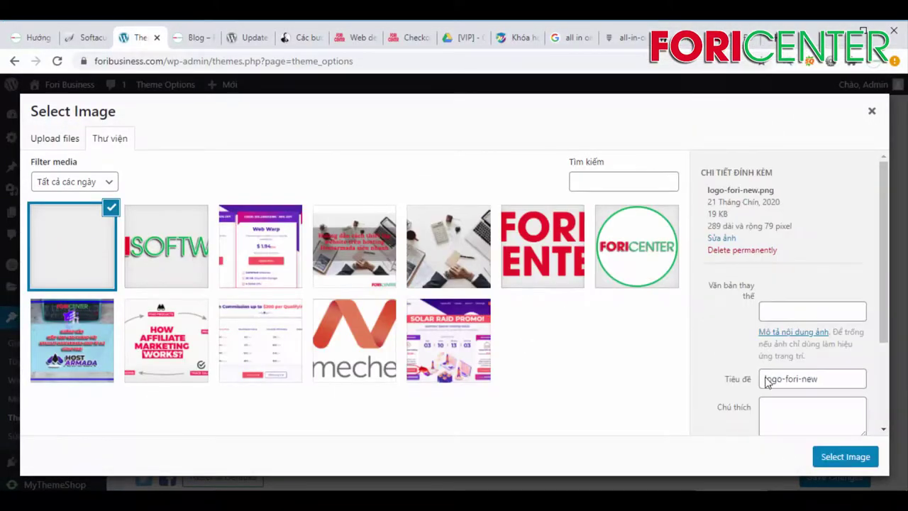
{"action": "left_click", "coordinate": [849, 458]}
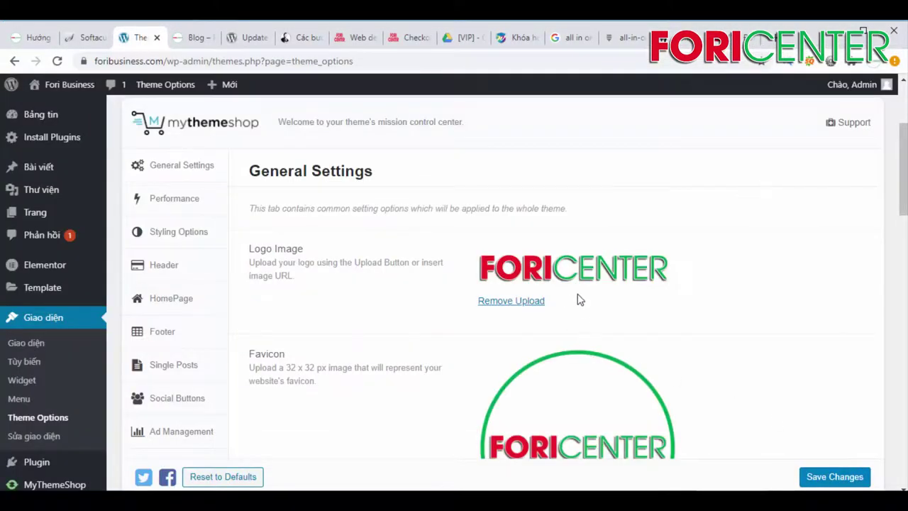
{"action": "scroll", "coordinate": [579, 300], "scroll_direction": "down", "scroll_amount": 2}
Step: Refresh the Blog page to check the replaced header logo
{"action": "left_click", "coordinate": [196, 40]}
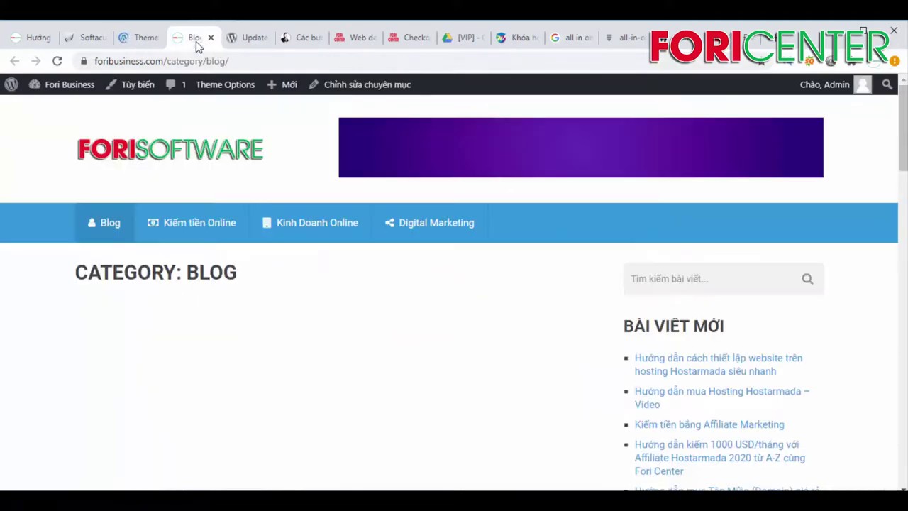
{"action": "left_click", "coordinate": [57, 61]}
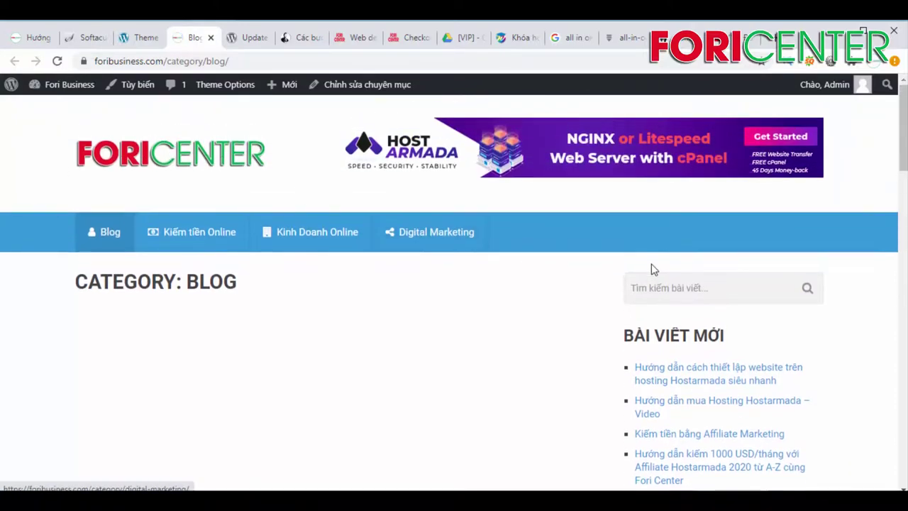
{"action": "mouse_move", "coordinate": [906, 176]}
{"action": "left_mouse_down"}
{"action": "mouse_move", "coordinate": [905, 355]}
{"action": "mouse_move", "coordinate": [906, 176]}
{"action": "left_mouse_up"}
Step: Switch to Notepad, review the website cloning and optimization outline, and minimize the window
{"action": "left_click", "coordinate": [106, 477]}
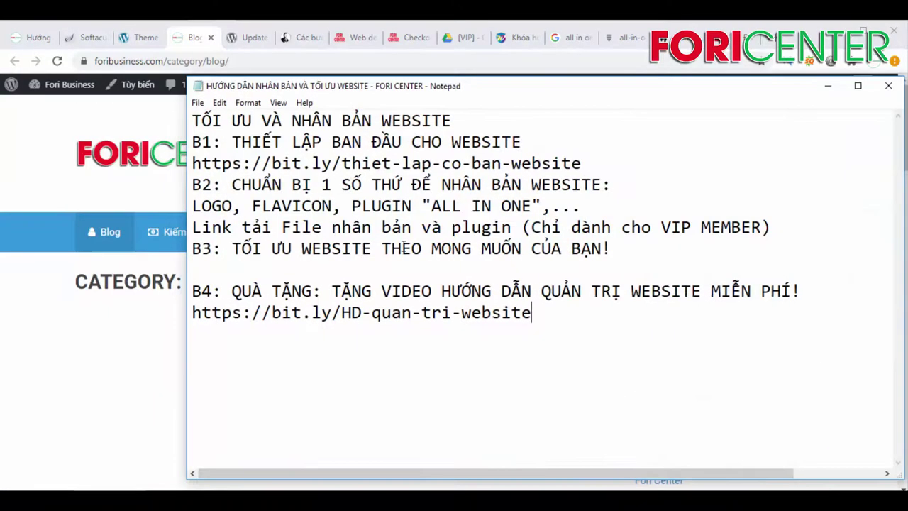
{"action": "left_click_drag", "start_coordinate": [194, 121], "coordinate": [539, 315]}
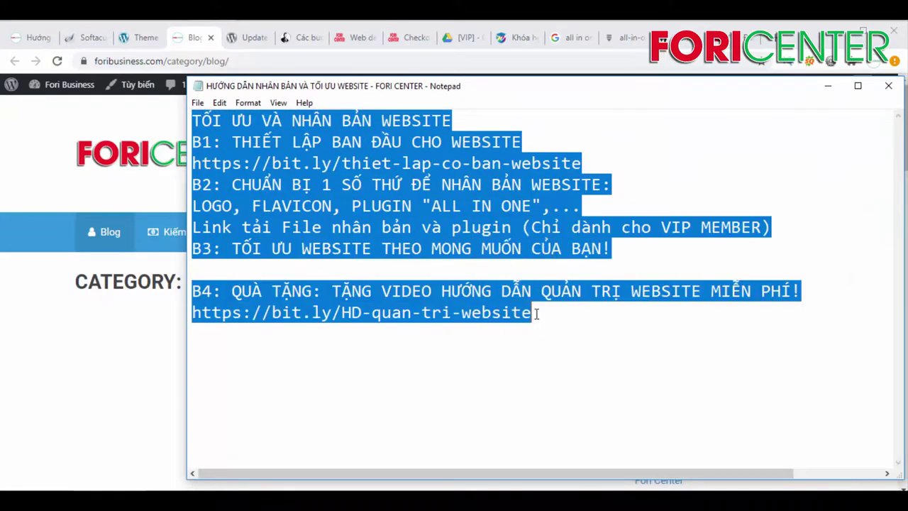
{"action": "left_click", "coordinate": [563, 321]}
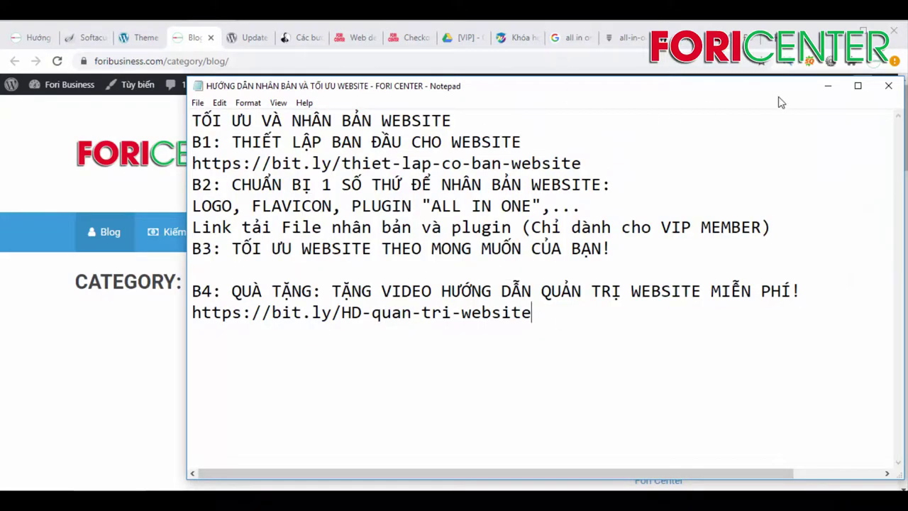
{"action": "left_click", "coordinate": [836, 91]}
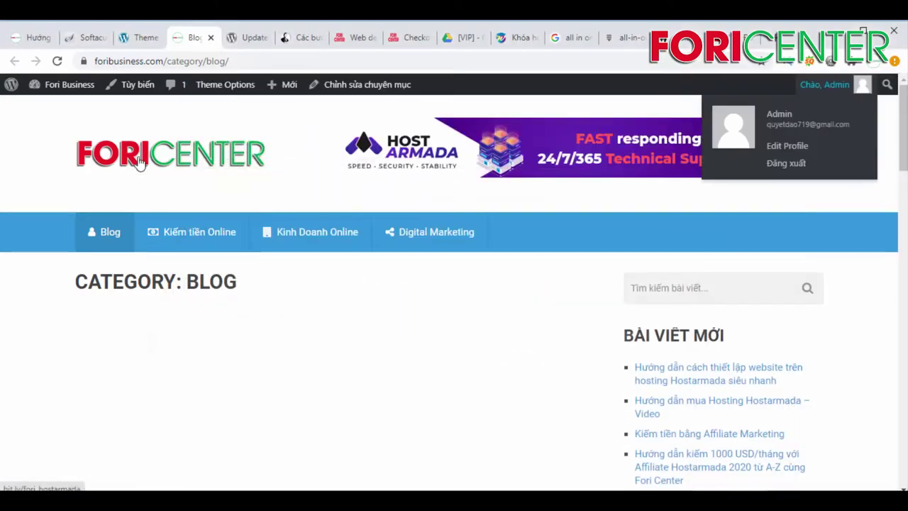
Step: Return to the WordPress dashboard and look through the add-new plugins page and the list of installed plugins
{"action": "left_click", "coordinate": [134, 41]}
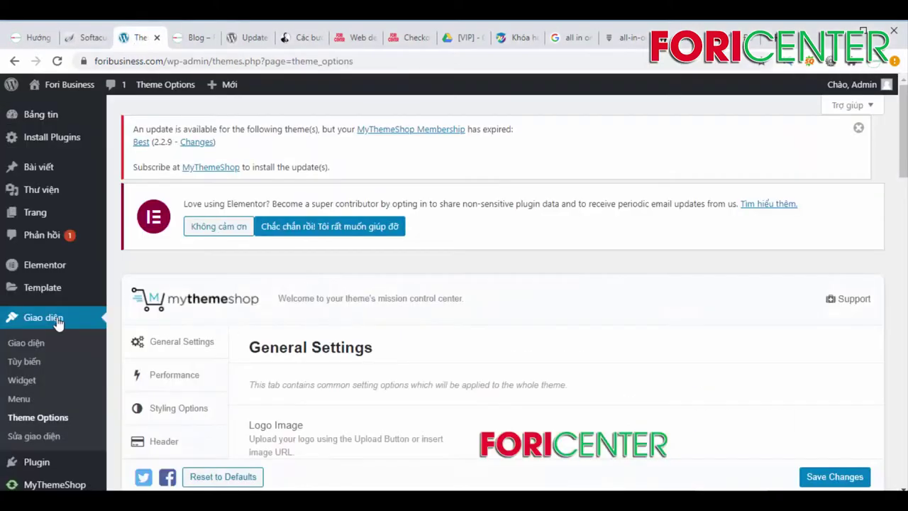
{"action": "scroll", "coordinate": [57, 321], "scroll_direction": "down", "scroll_amount": 2}
{"action": "scroll", "coordinate": [60, 333], "scroll_direction": "down", "scroll_amount": 1}
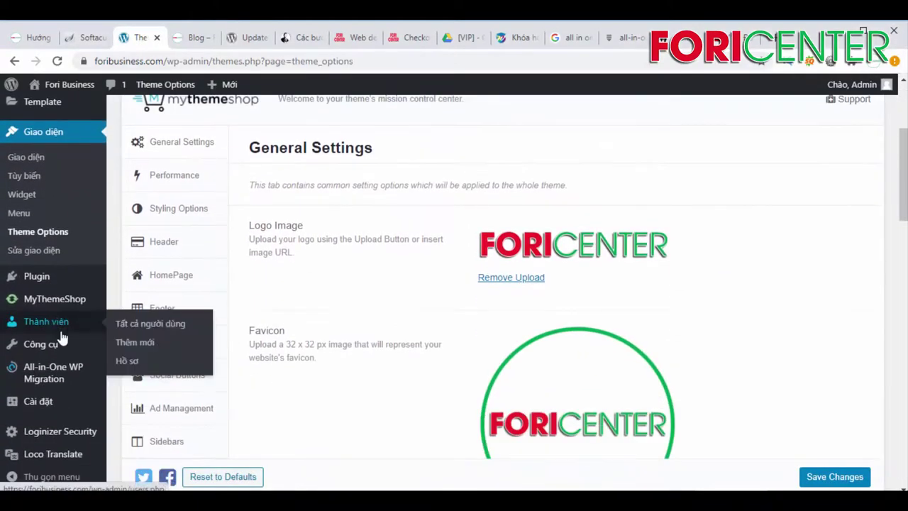
{"action": "scroll", "coordinate": [61, 341], "scroll_direction": "down", "scroll_amount": 1}
{"action": "mouse_move", "coordinate": [48, 401]}
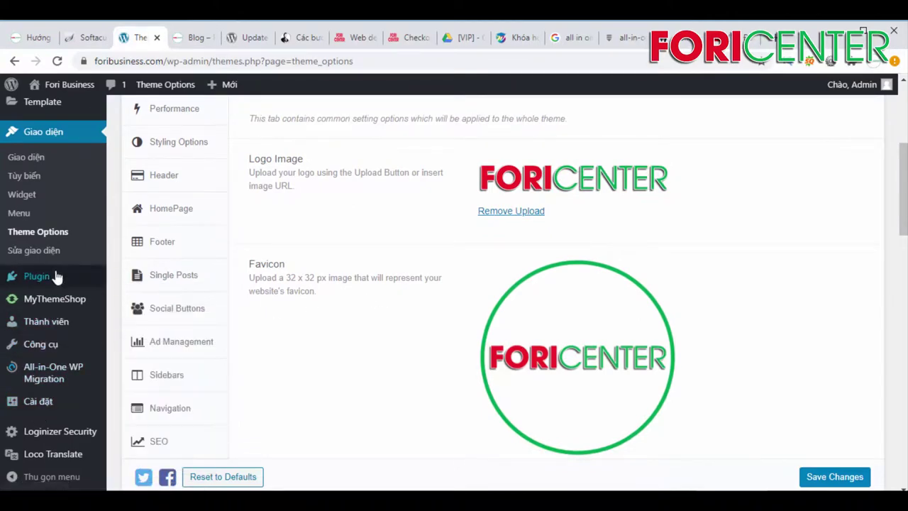
{"action": "mouse_move", "coordinate": [74, 281]}
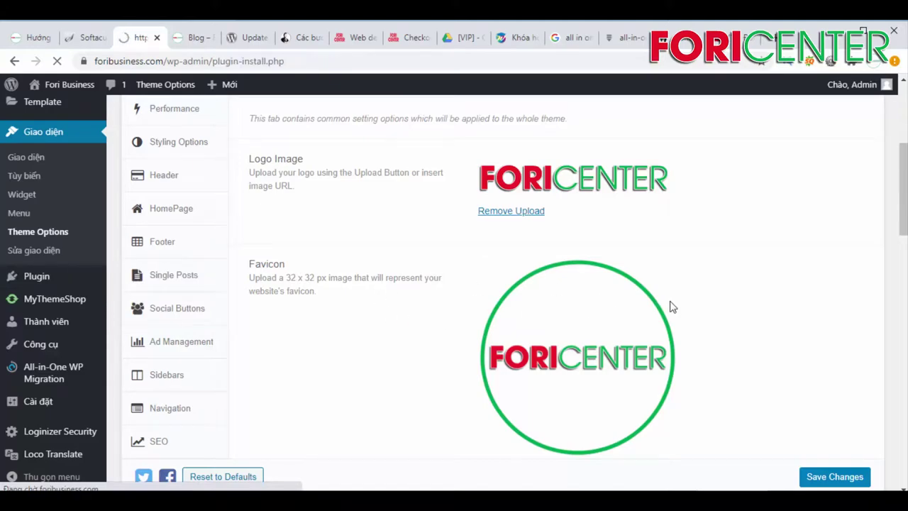
{"action": "scroll", "coordinate": [436, 268], "scroll_direction": "down", "scroll_amount": 2}
{"action": "scroll", "coordinate": [582, 301], "scroll_direction": "down", "scroll_amount": 2}
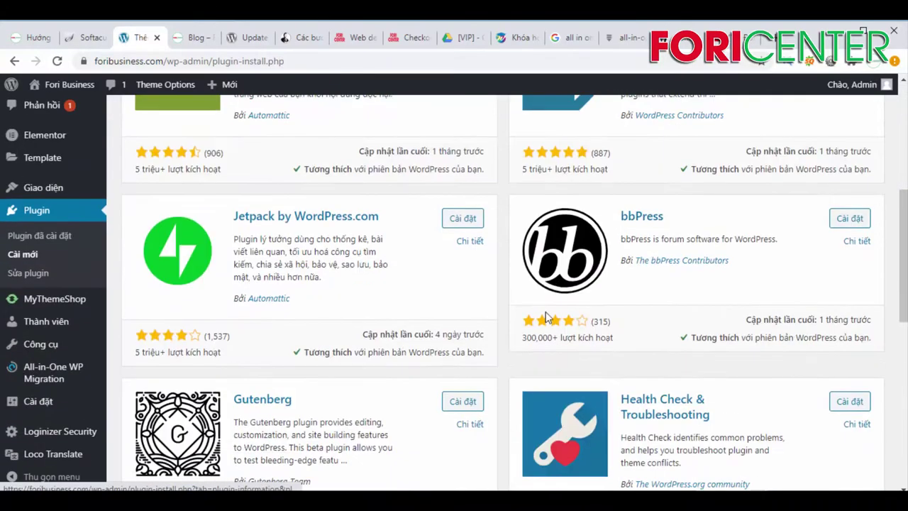
{"action": "scroll", "coordinate": [371, 314], "scroll_direction": "up", "scroll_amount": 4}
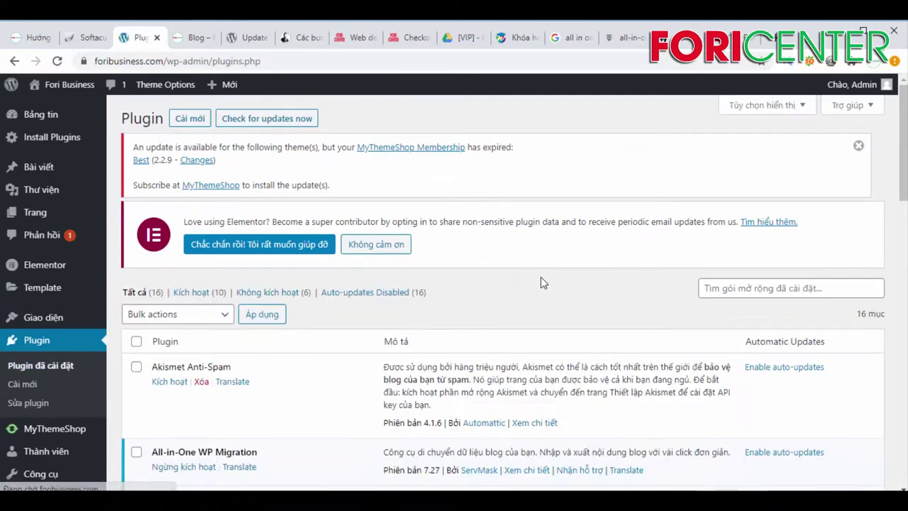
{"action": "scroll", "coordinate": [541, 283], "scroll_direction": "down", "scroll_amount": 3}
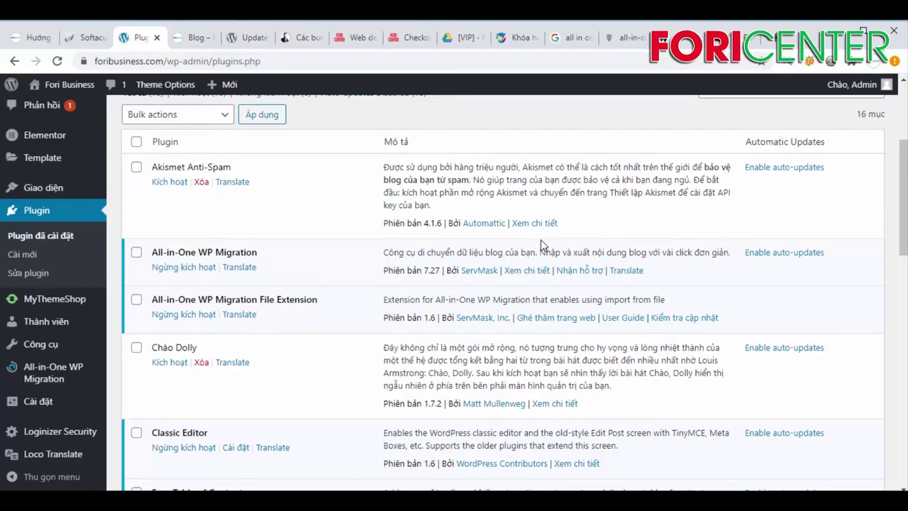
Step: Open the cloned site's homepage from the Blog page and look over its header and featured posts
{"action": "left_click", "coordinate": [178, 39]}
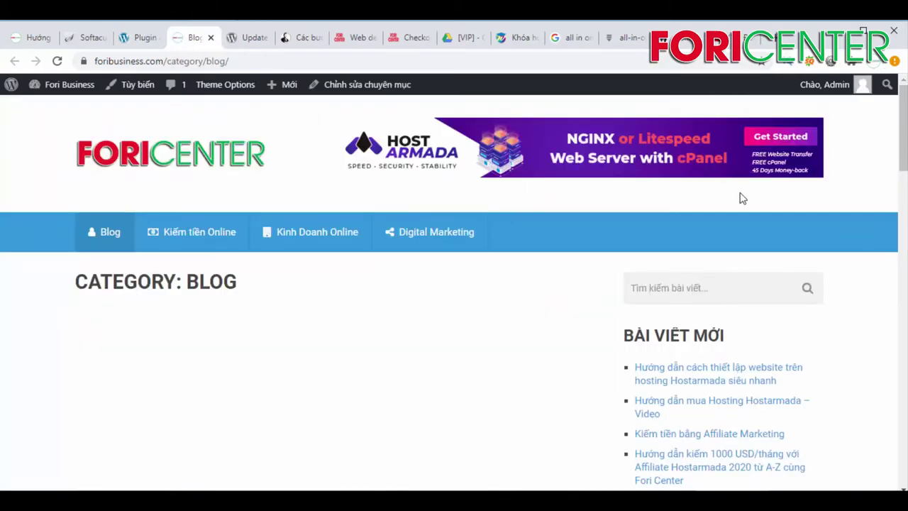
{"action": "left_click", "coordinate": [243, 163]}
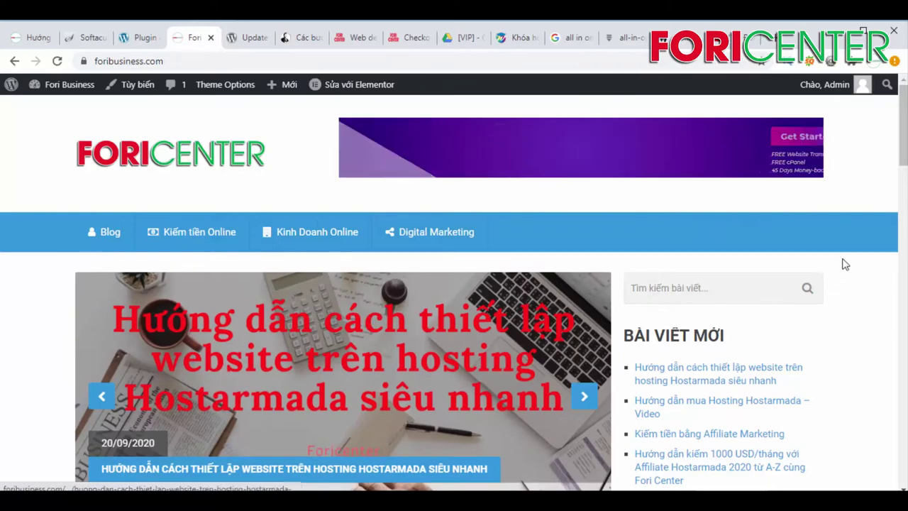
{"action": "left_click_drag", "start_coordinate": [904, 156], "coordinate": [904, 114]}
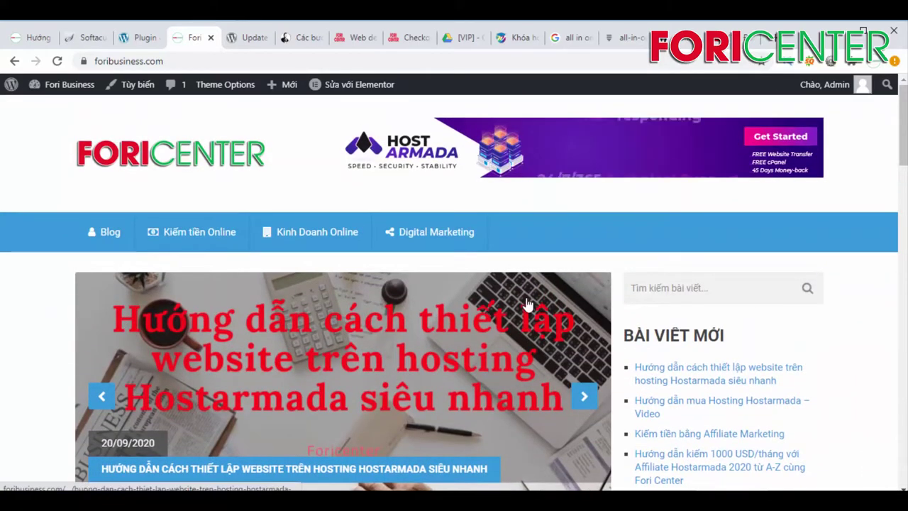